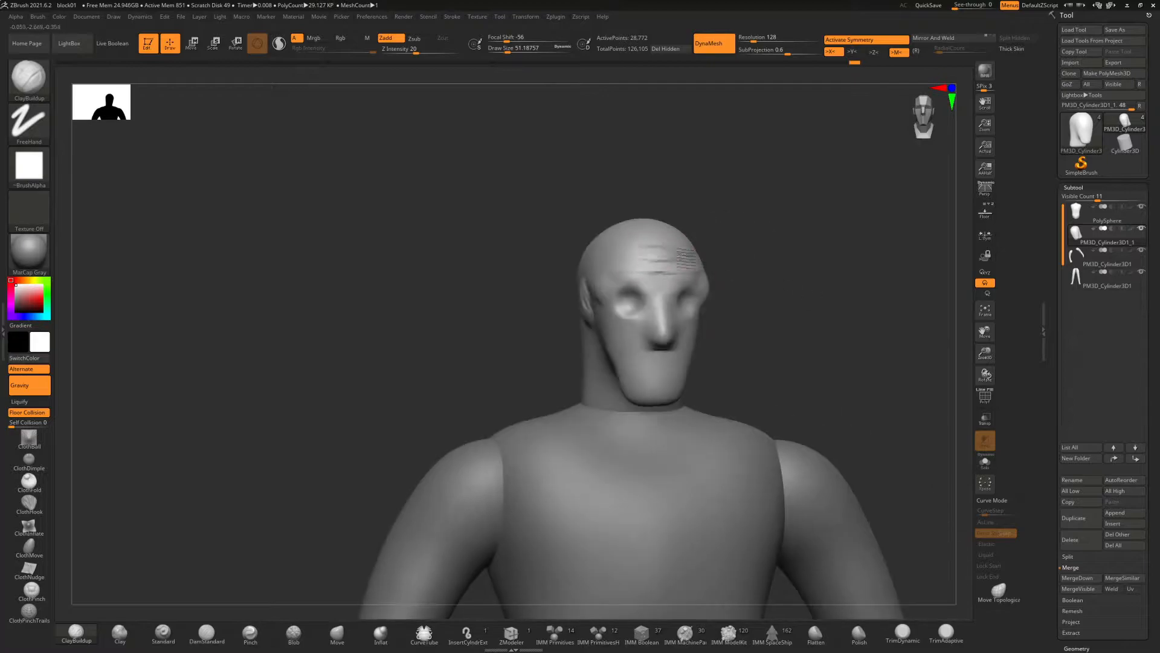
Build up clay across the forehead, temples and jawline of the head, and smooth the strokes
left_click_drag(701, 309, 785, 308)
left_click_drag(530, 291, 539, 328)
left_click_drag(779, 310, 701, 305)
left_click_drag(557, 327, 595, 366)
left_click_drag(565, 326, 618, 378)
left_click_drag(780, 309, 704, 310)
left_click_drag(585, 361, 630, 393)
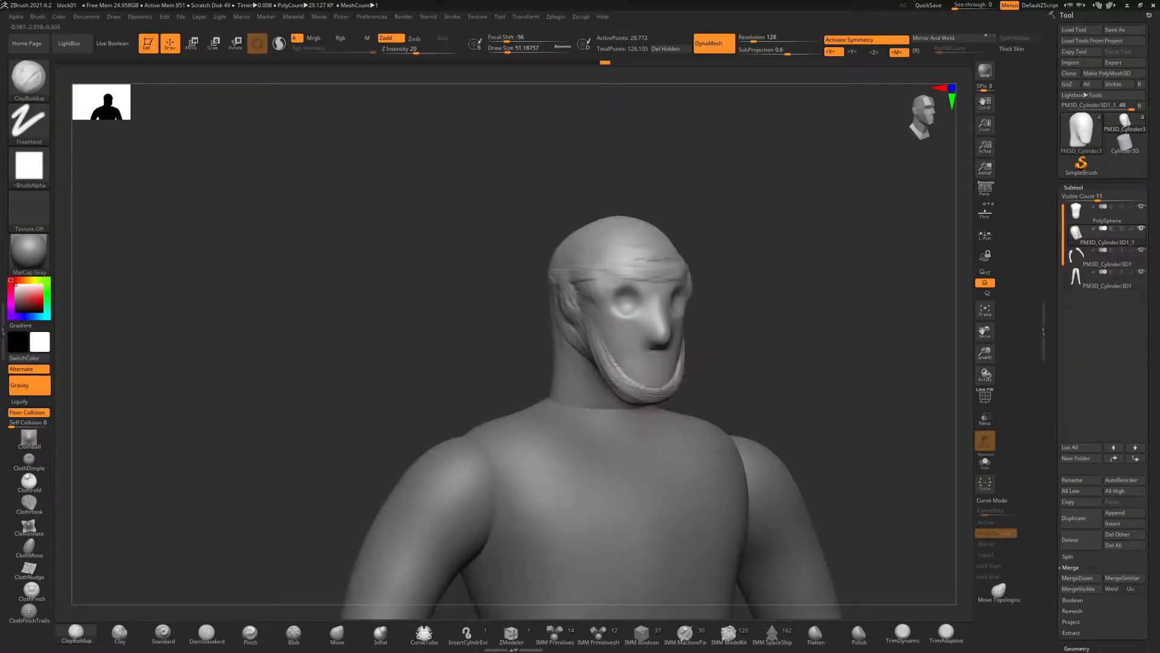
left_click_drag(779, 310, 707, 310)
left_click_drag(714, 330, 665, 385)
left_click_drag(746, 315, 746, 348, "shift")
Sharpen the nose bridge with a smaller brush and reshape the nose profile with the Move brush
mouse_move(844, 288)
left_mouse_down()
mouse_move(768, 296)
mouse_move(806, 327)
mouse_move(647, 290)
mouse_move(678, 316)
mouse_move(644, 314)
left_mouse_up()
mouse_move(786, 242)
left_mouse_down("alt")
mouse_move(854, 308)
mouse_move(840, 308)
left_mouse_up("alt")
key("s")
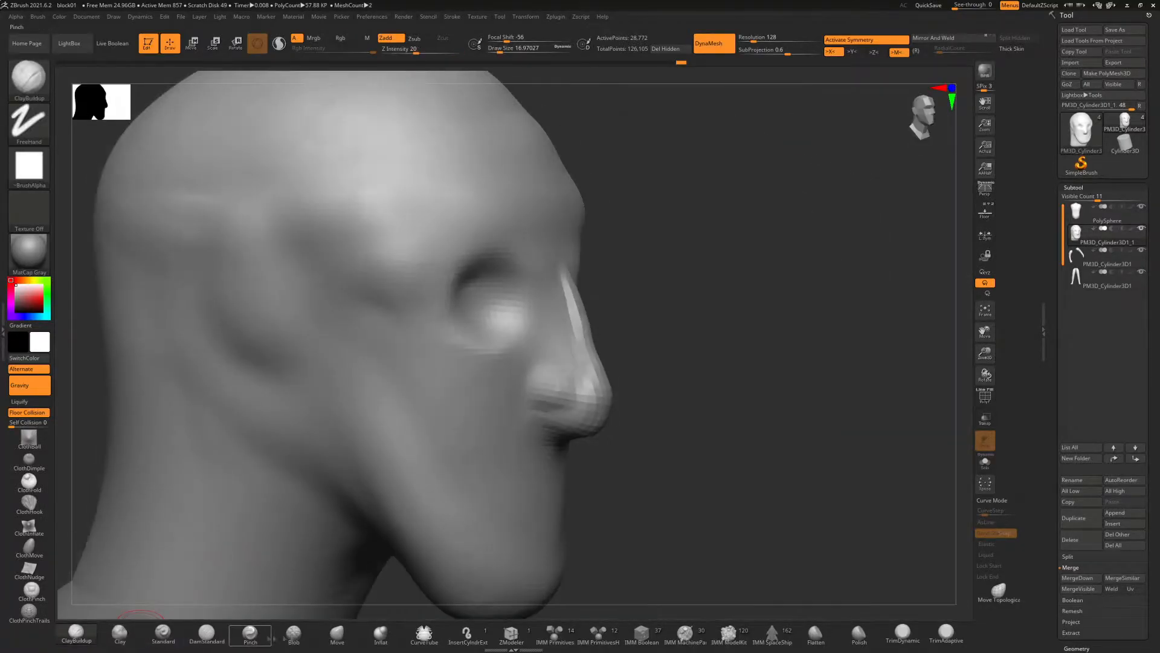
left_click_drag(683, 379, 704, 379)
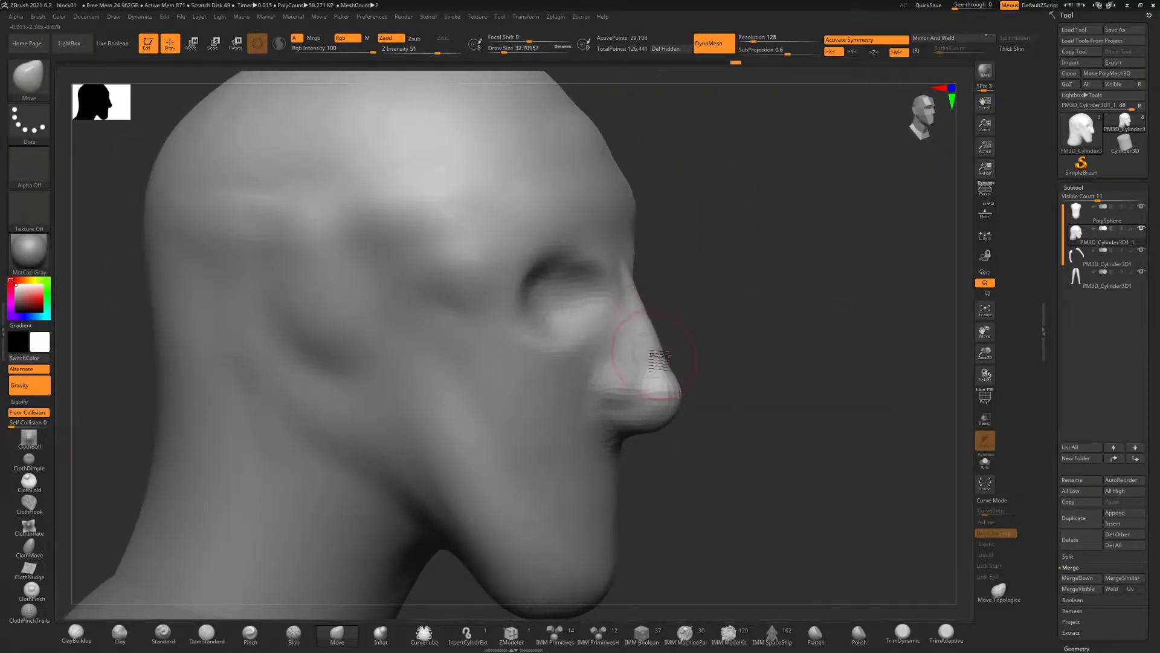
mouse_move(688, 413)
right_mouse_down()
mouse_move(692, 399)
mouse_move(746, 392)
right_mouse_up()
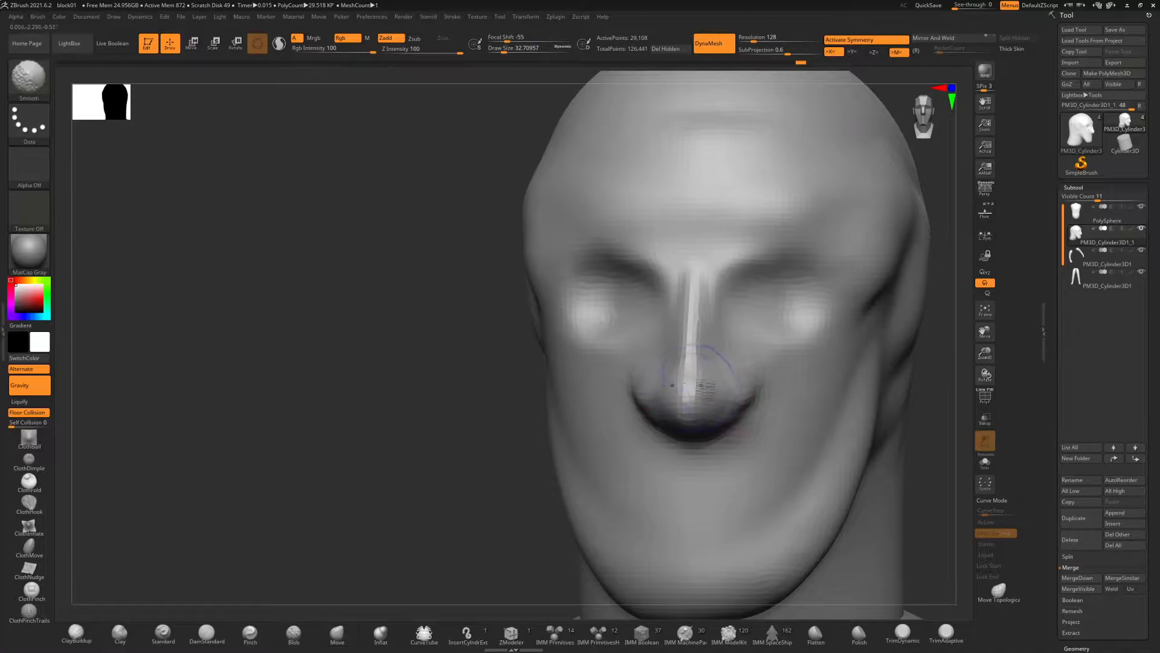
Smooth the sides of the nose and refine its tip and the surrounding face with the Move brush
left_click_drag(524, 412, 673, 423)
left_click_drag(895, 363, 780, 342)
left_click_drag(514, 393, 669, 385)
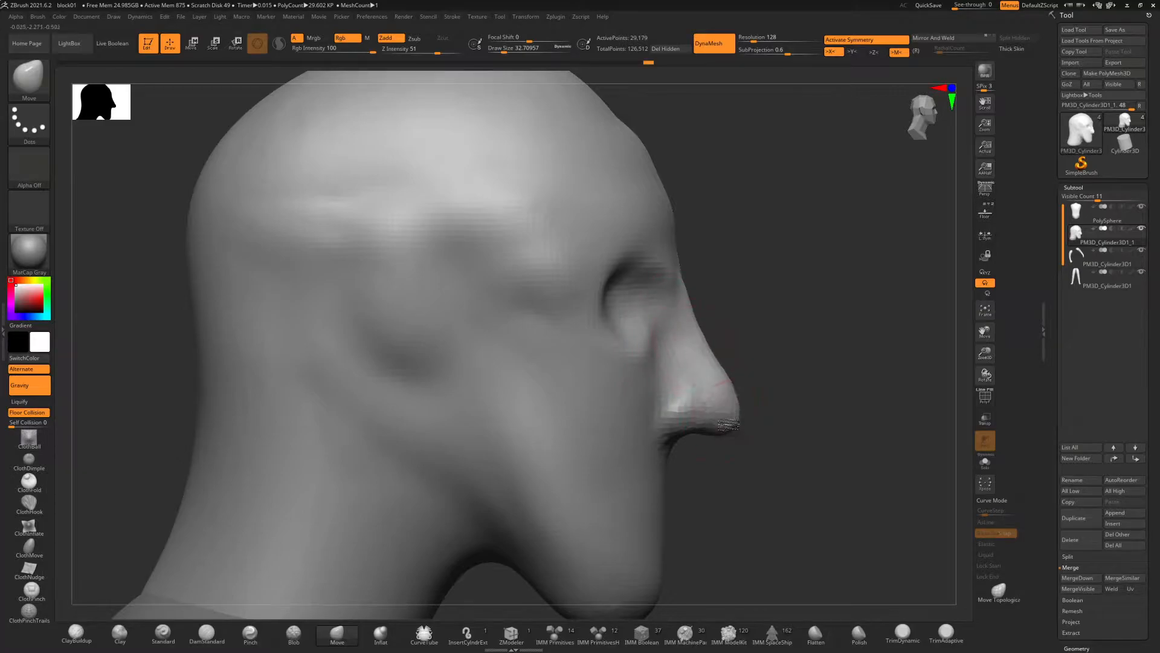
left_click_drag(729, 425, 727, 418)
mouse_move(837, 390)
left_mouse_down()
mouse_move(720, 375)
mouse_move(801, 347)
left_mouse_up()
left_click_drag(813, 336, 763, 272)
mouse_move(535, 484)
left_mouse_down()
mouse_move(587, 474)
mouse_move(547, 476)
left_mouse_up()
left_click_drag(369, 453, 470, 446)
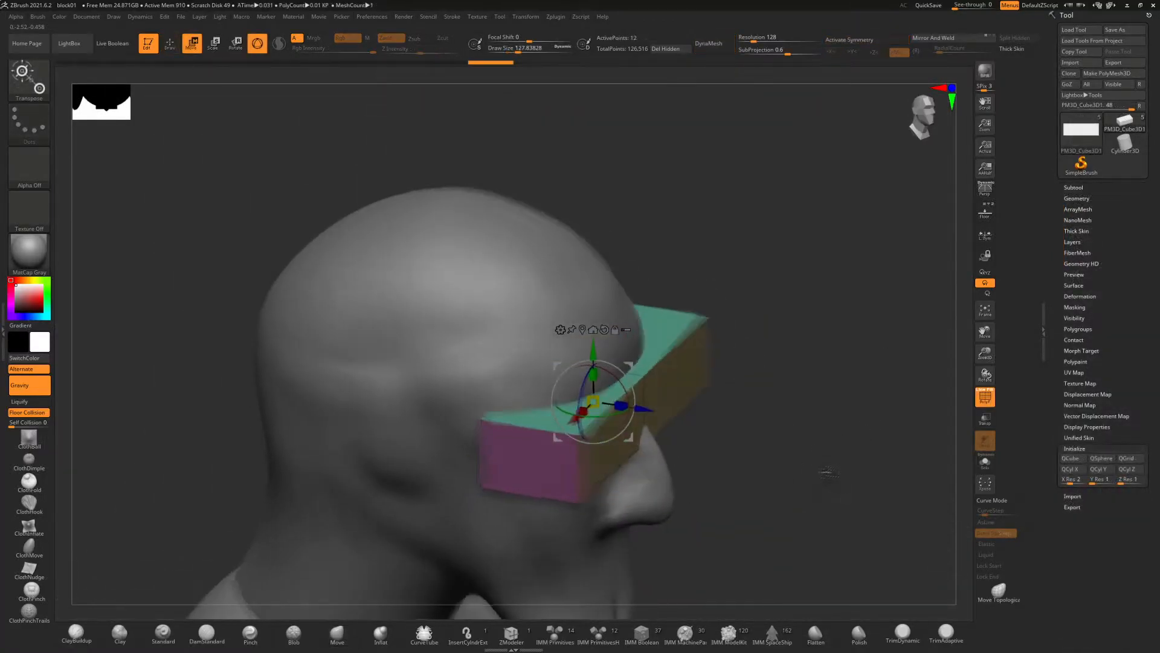
Turn on X symmetry and insert a vertical edge loop on each side of the goggles box's centre line with ZModeler
left_click_drag(828, 472, 792, 461)
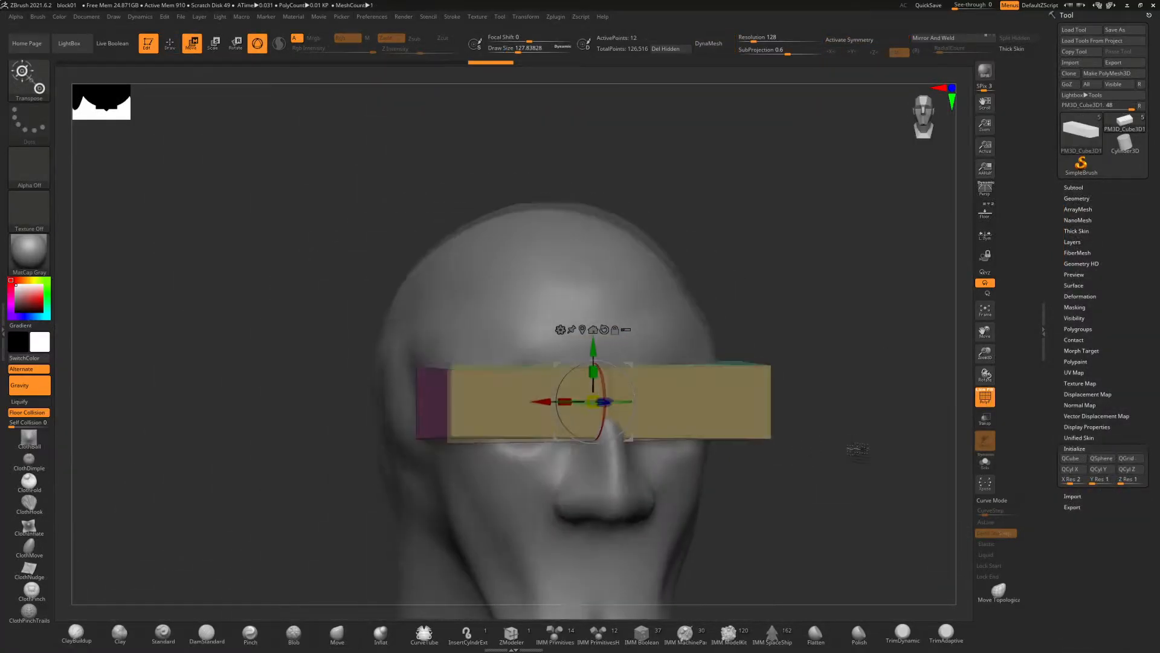
left_click_drag(858, 449, 887, 472)
left_click(511, 633)
left_click_drag(877, 423, 824, 359, "alt")
left_click_drag(984, 354, 984, 393)
mouse_move(837, 507)
left_mouse_down()
mouse_move(834, 477)
mouse_move(812, 478)
mouse_move(804, 496)
left_mouse_up()
key("s")
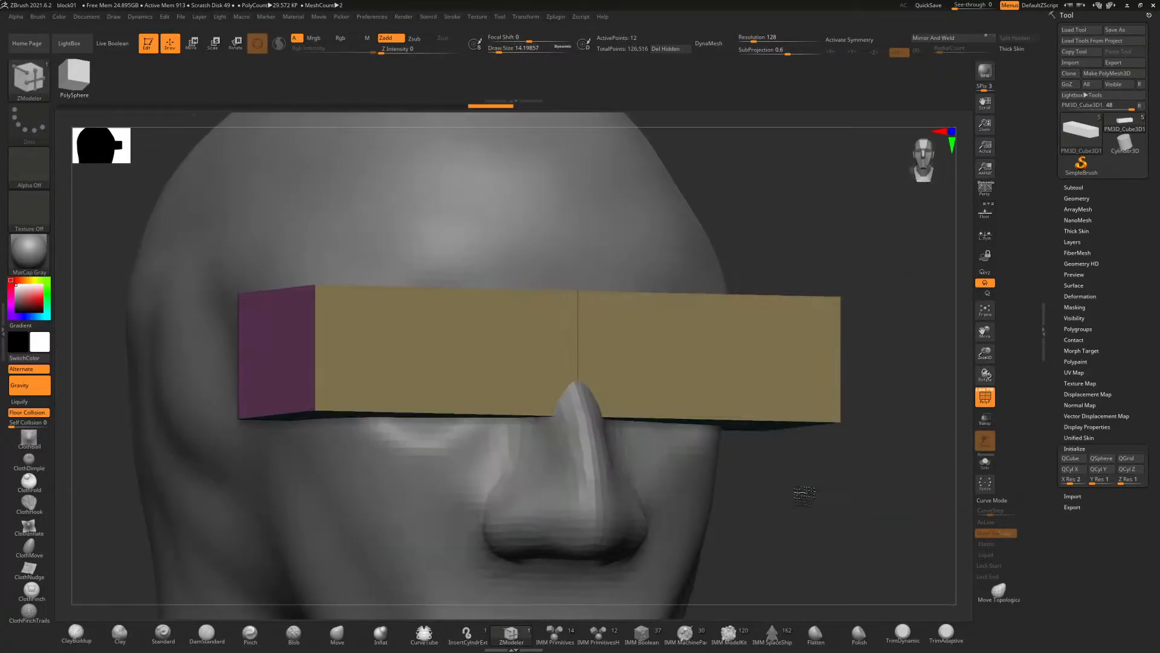
key("space")
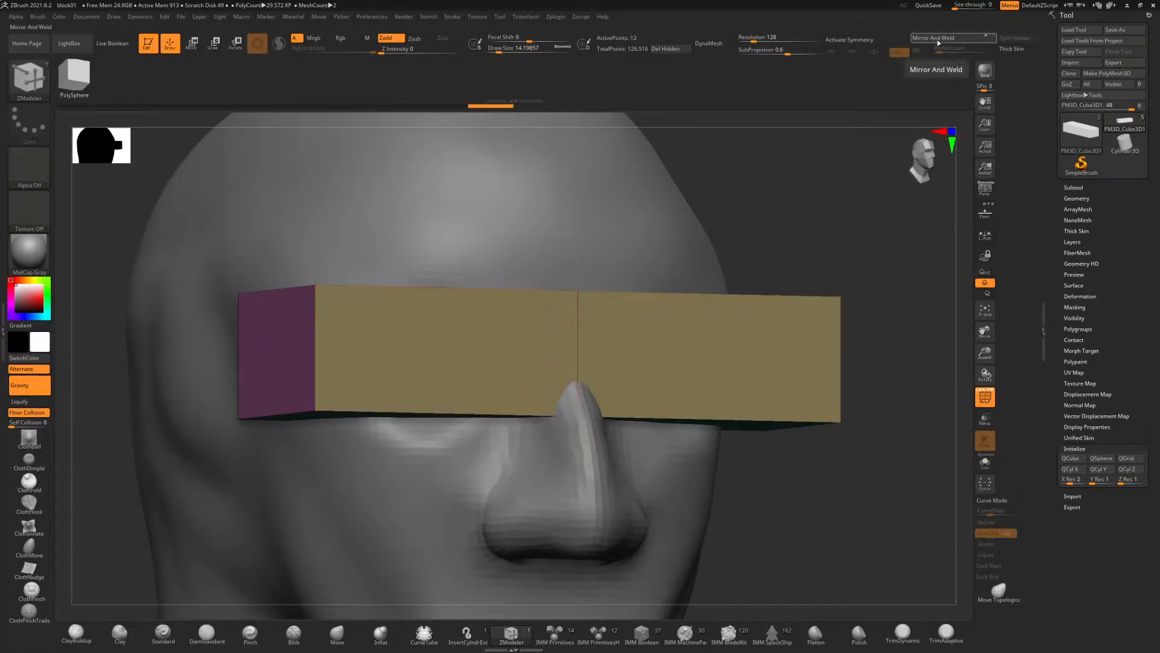
key("x")
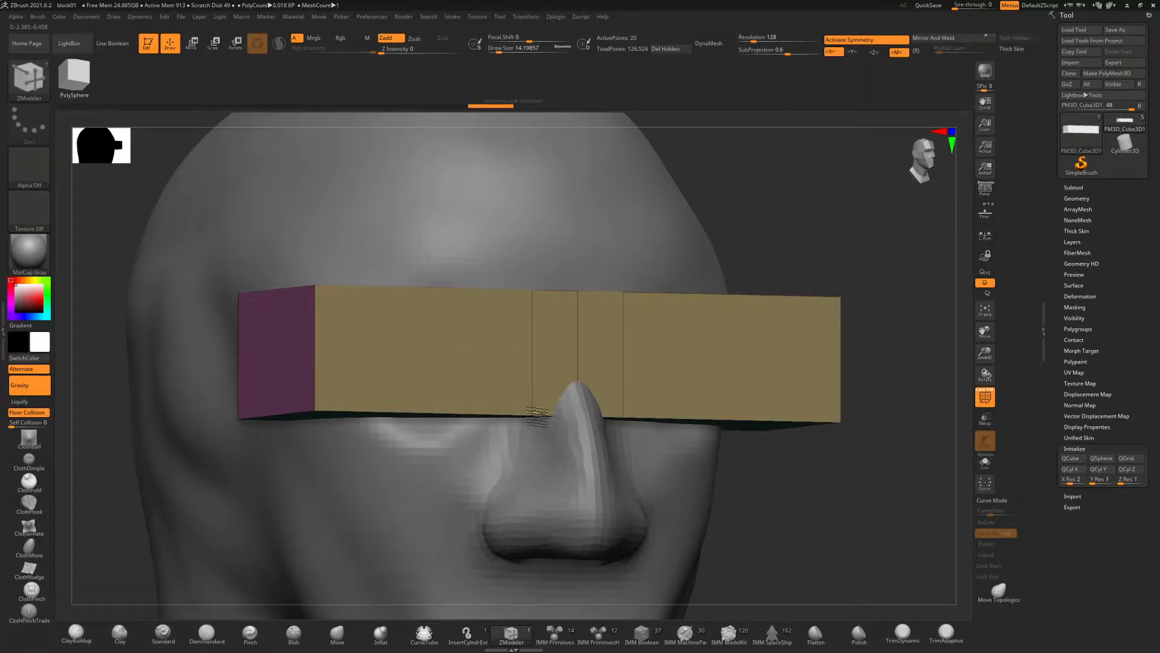
Insert a horizontal edge loop around the goggles box and cut a nose notch from its lower centre faces
left_click_drag(931, 430, 946, 393)
key("space")
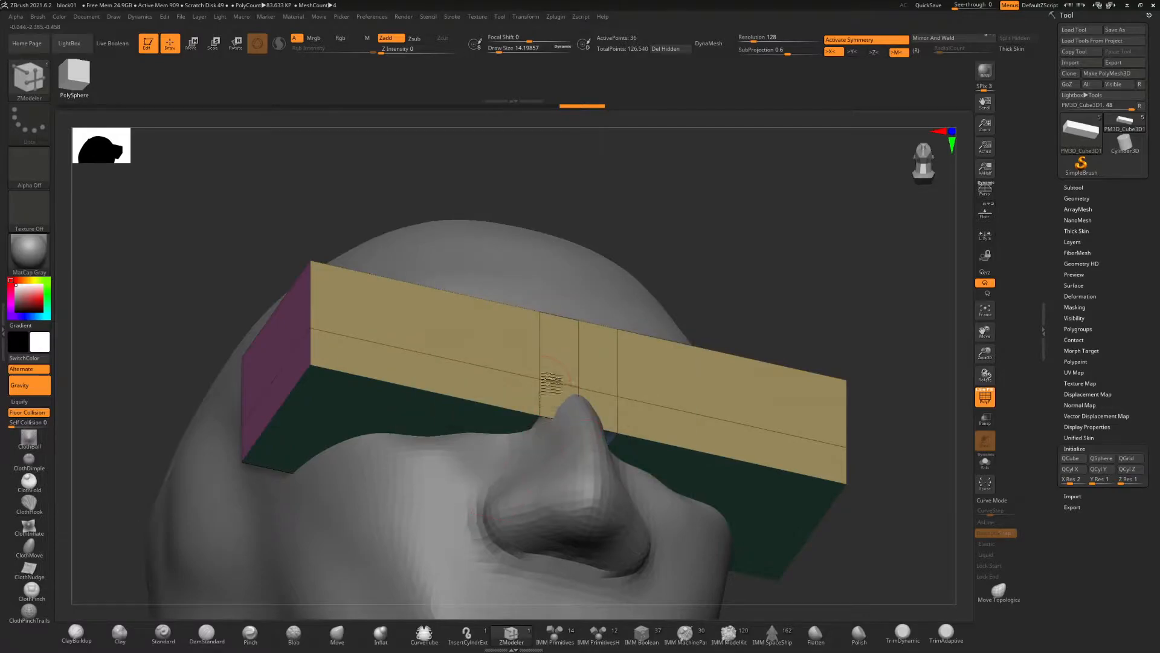
key("space")
left_click(508, 359)
left_click_drag(541, 434, 545, 393)
Preview the goggles with Dynamic Subdiv smoothing, and turn the smoothing off again
left_click_drag(746, 272, 763, 331)
left_click(1077, 198)
left_click(1072, 318)
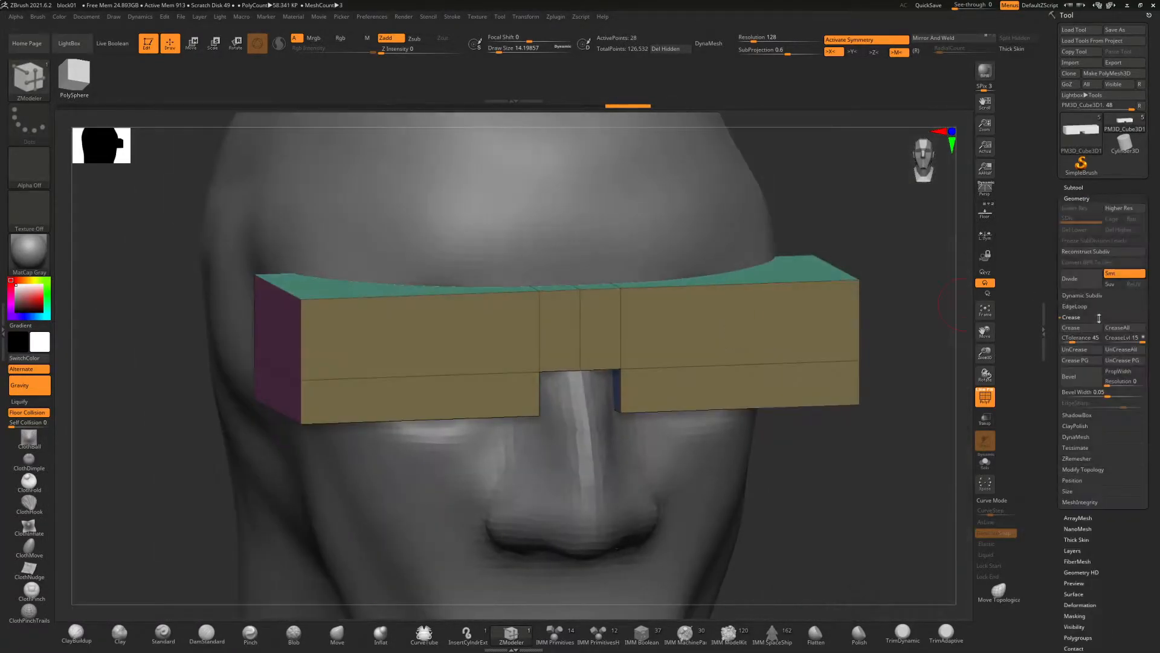
left_click(1083, 295)
left_click(1076, 307)
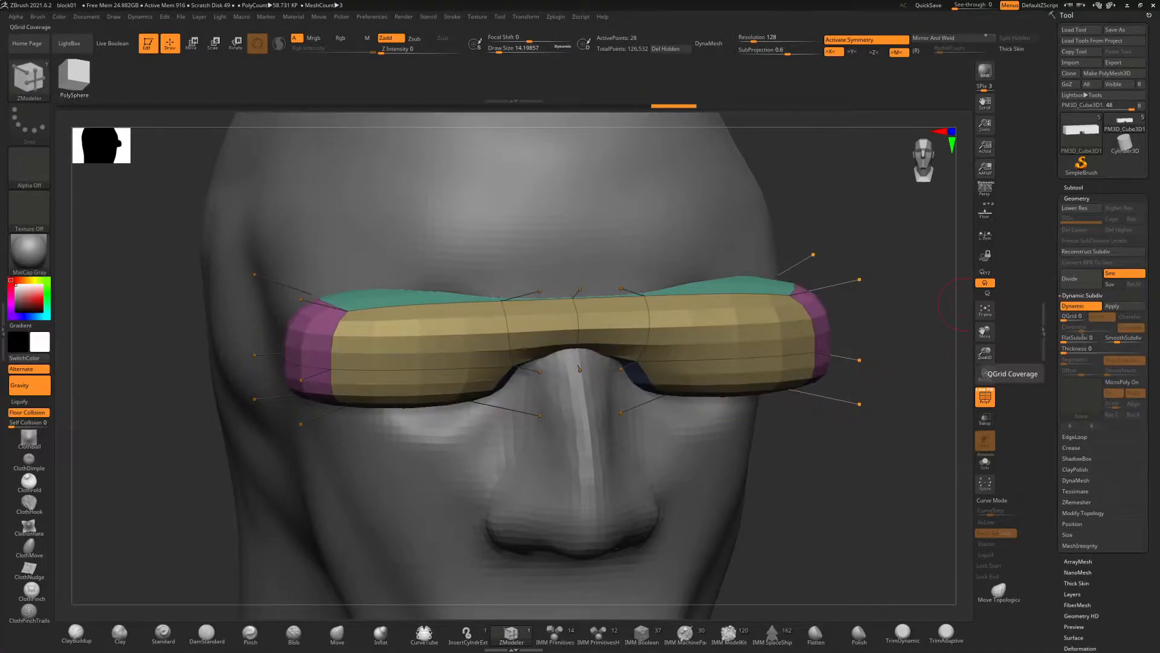
left_click_drag(1118, 340, 1144, 341)
left_click_drag(886, 399, 819, 424)
key("shift+d")
Isolate the goggles, raise the nose notch's centre edge to a peak and insert a vertical edge loop through each lens half
left_click(985, 462)
key("space")
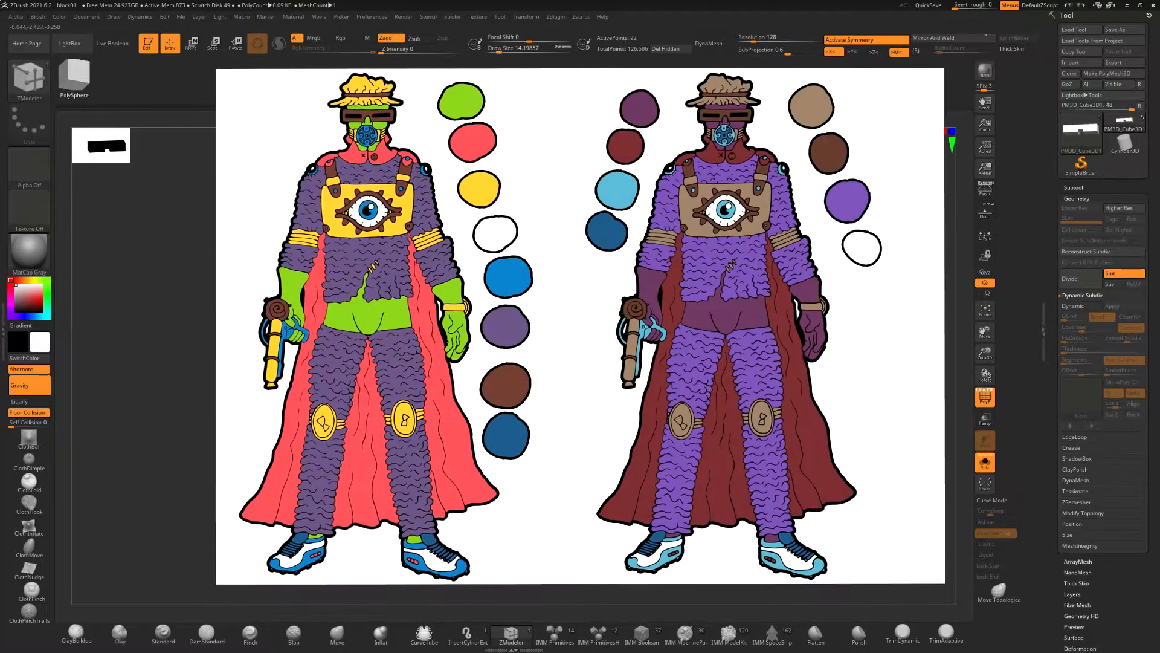
left_click_drag(550, 513, 551, 562, "alt")
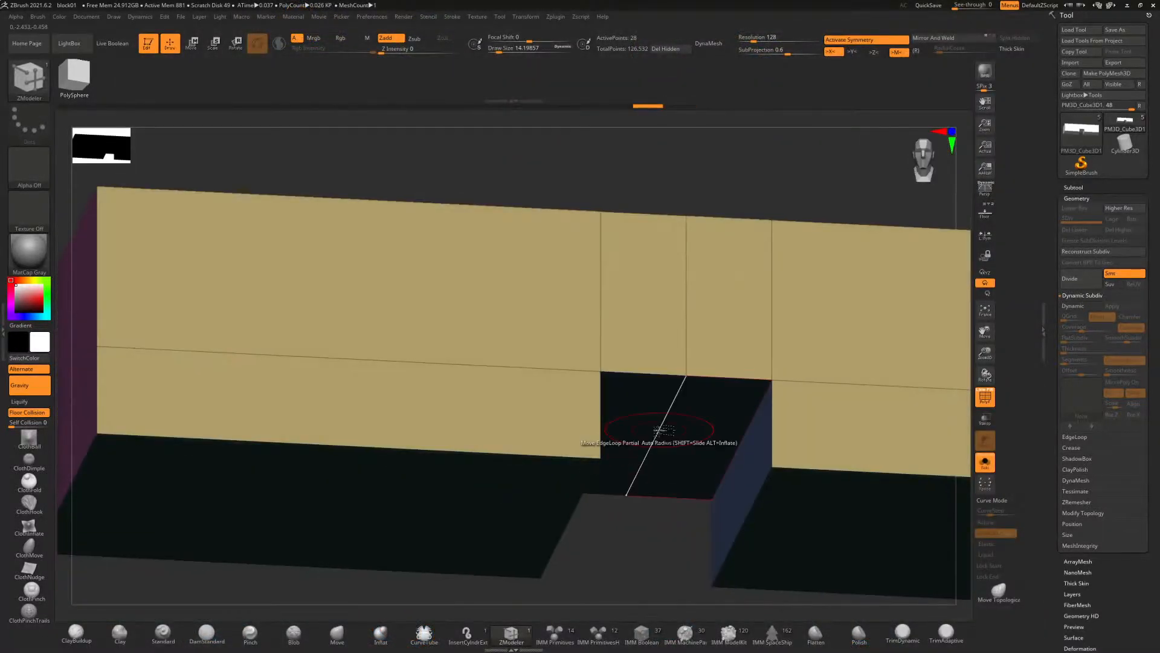
right_click_drag(662, 403, 751, 362)
key("space")
left_click(747, 362)
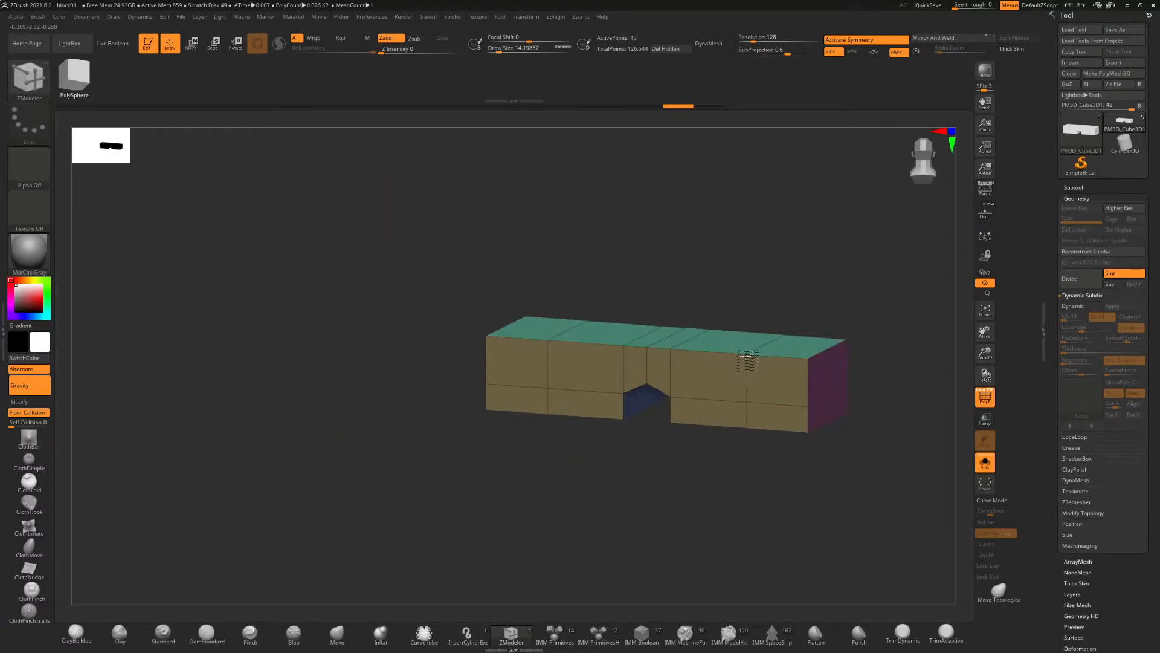
Assign the goggles' outer back faces to a polygroup and extrude them with the Polygroup All target to form the side arms
key("space")
left_click(770, 346)
left_click(772, 380)
left_click(771, 415)
mouse_move(779, 472)
right_mouse_down()
mouse_move(732, 474)
mouse_move(776, 482)
right_mouse_up()
key("space")
left_click(684, 345)
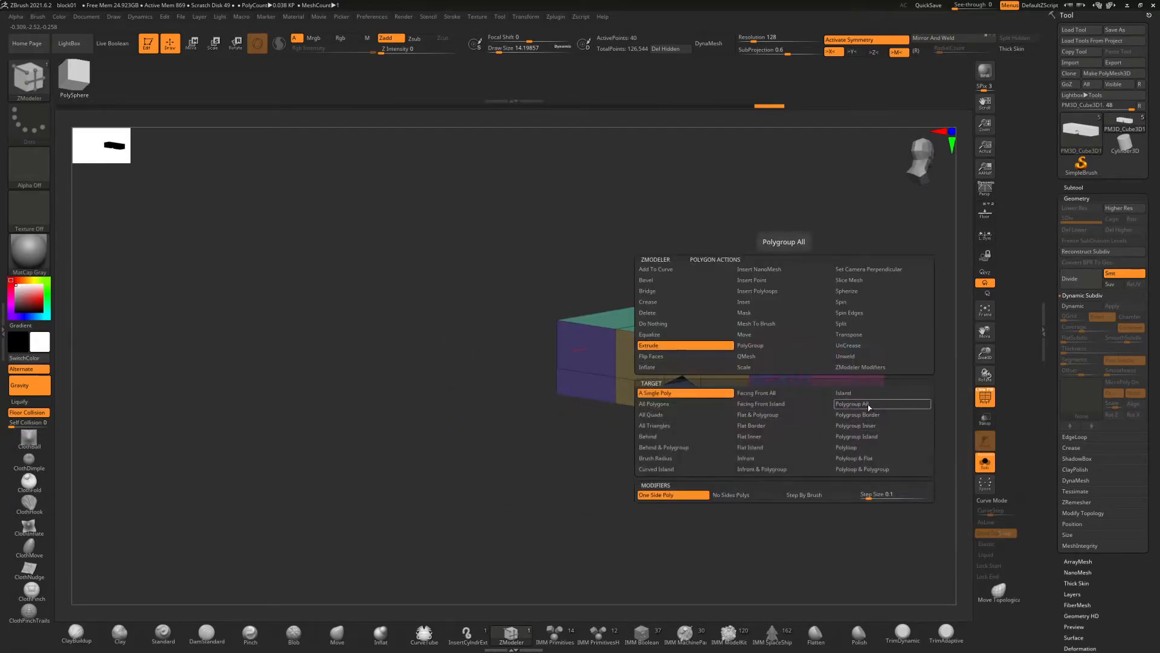
left_click(868, 404)
left_click_drag(784, 378, 617, 416)
Show the head again and insert edge loops near the goggles' borders to frame the lenses
left_click(985, 463)
right_click_drag(883, 484, 797, 366)
right_click_drag(901, 477, 777, 519)
right_click_drag(560, 435, 130, 368, "alt")
right_click_drag(812, 376, 943, 417)
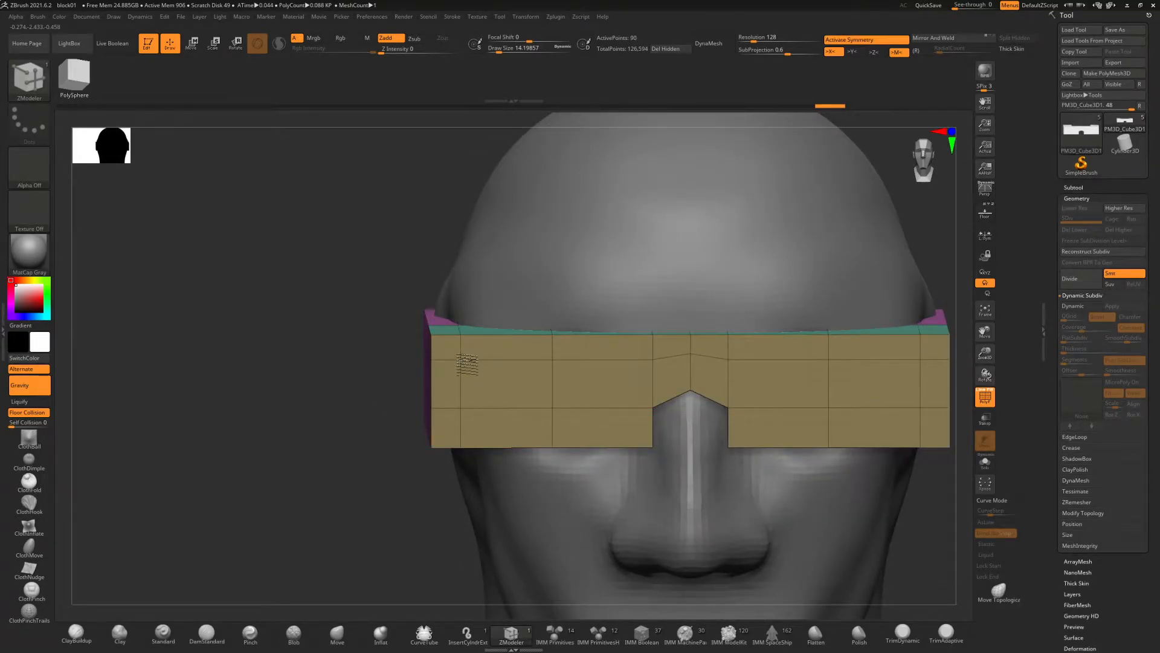
left_click(466, 423)
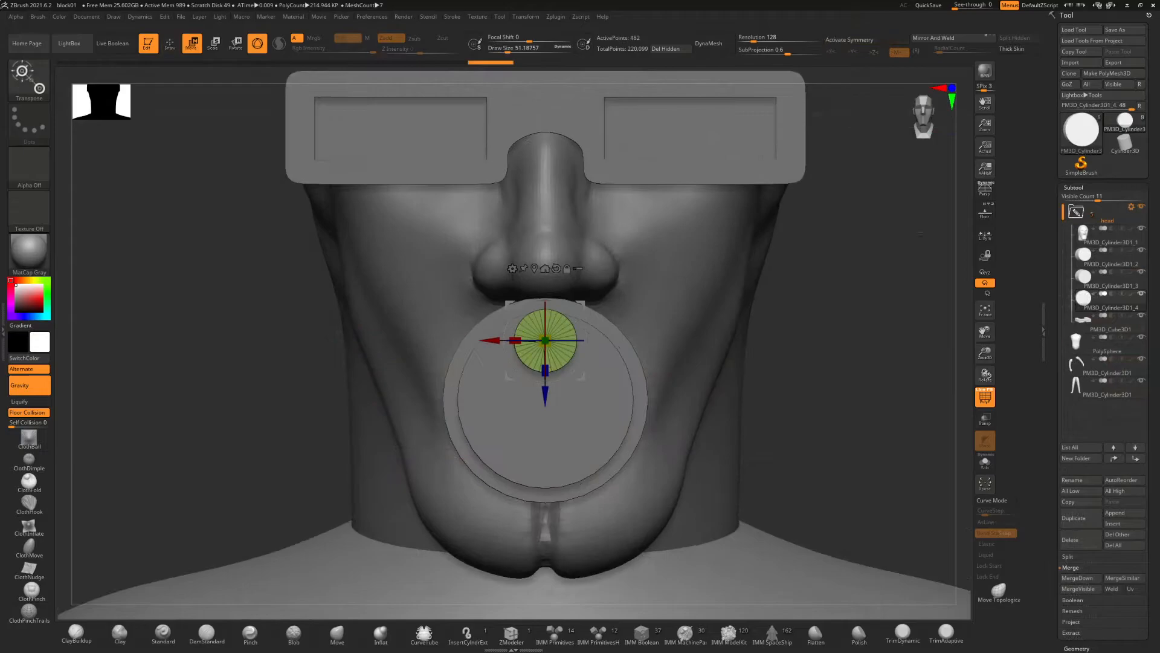
Duplicate the small cylinder straight down to the lower part of the mask disc
left_click(940, 41)
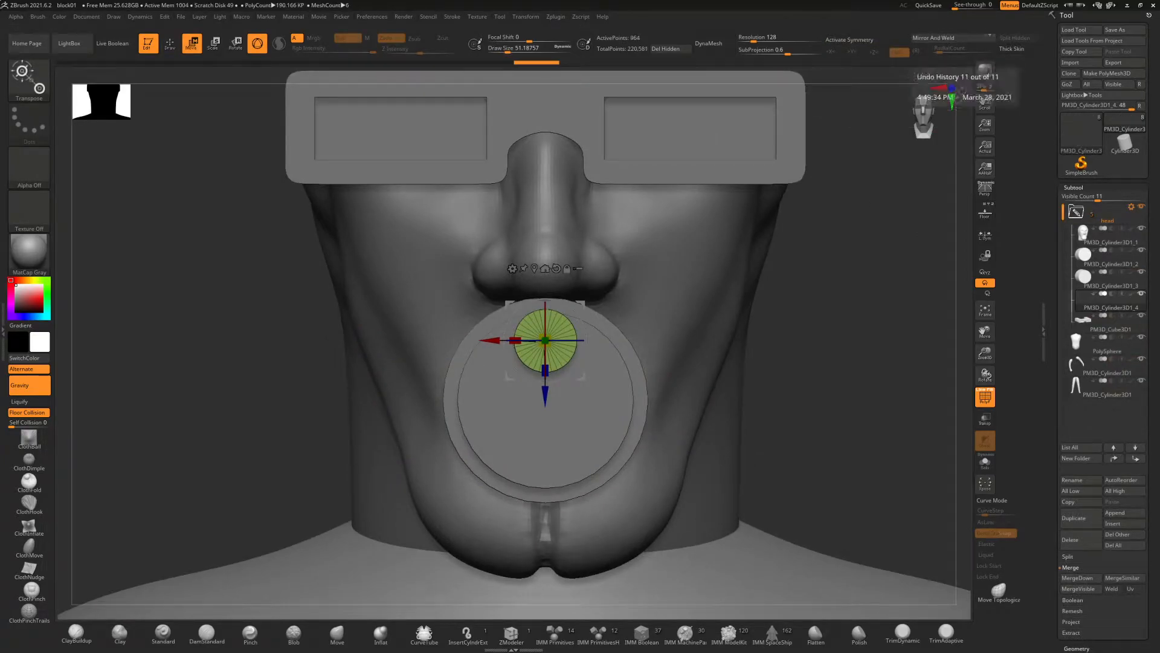
left_click_drag(943, 387, 920, 275, "alt")
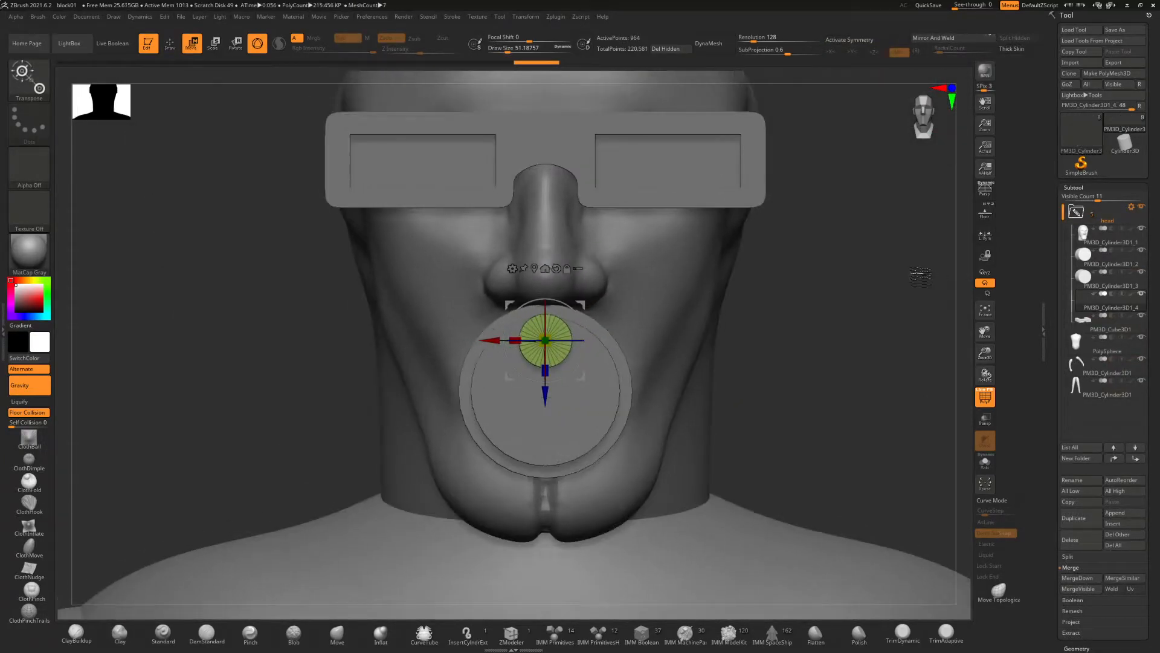
left_click_drag(808, 238, 820, 188, "alt")
left_click_drag(556, 391, 556, 530)
key("ctrl+z")
left_click_drag(835, 309, 854, 356, "ctrl")
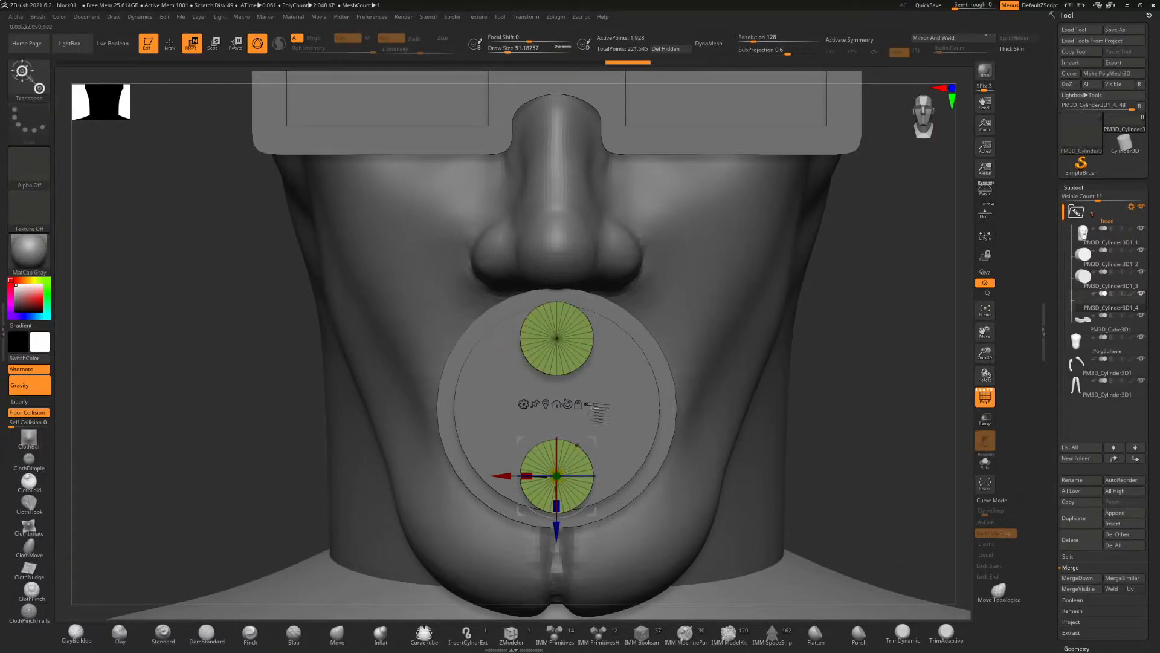
Centre the transform gizmo between the upper and lower small cylinders on the mask disc
left_click(546, 405)
right_click_drag(351, 365, 553, 359)
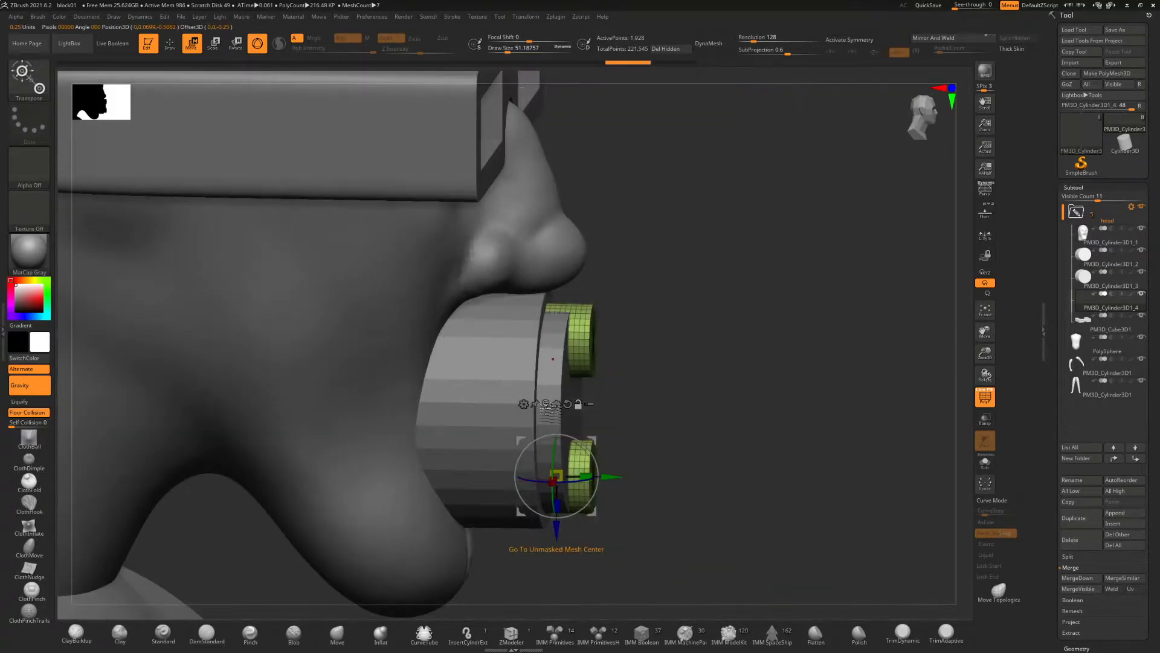
left_click(547, 405)
key("f")
mouse_move(745, 278)
right_mouse_down()
mouse_move(738, 492)
mouse_move(634, 466)
mouse_move(747, 256)
right_mouse_up()
left_click(560, 407)
right_click_drag(559, 407, 585, 301, "alt")
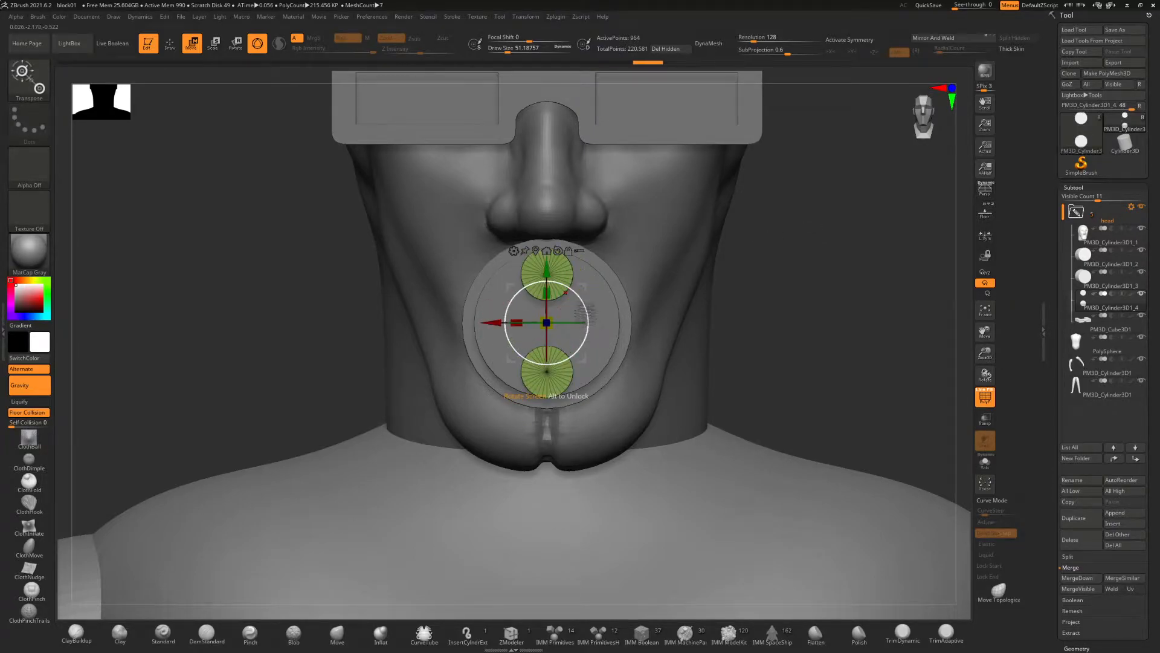
Mask the cylinder pair and try to rotate and shift it about the centre of the mask disc
key("q")
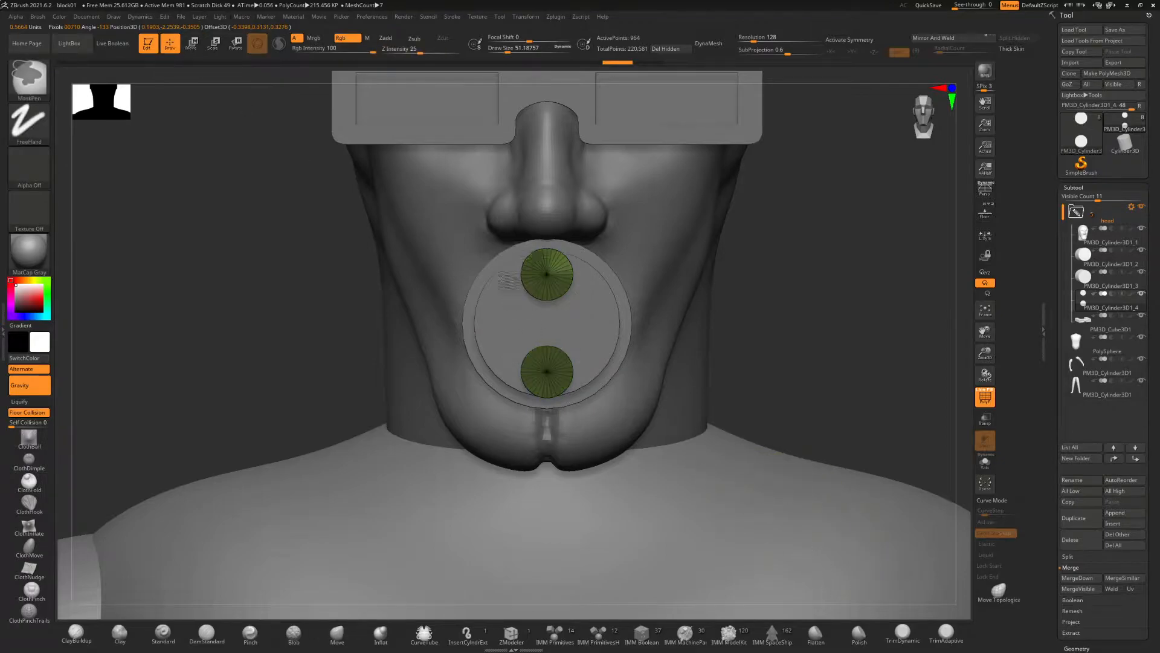
left_click_drag(855, 210, 381, 477, "ctrl")
key("w")
left_click_drag(578, 294, 595, 325)
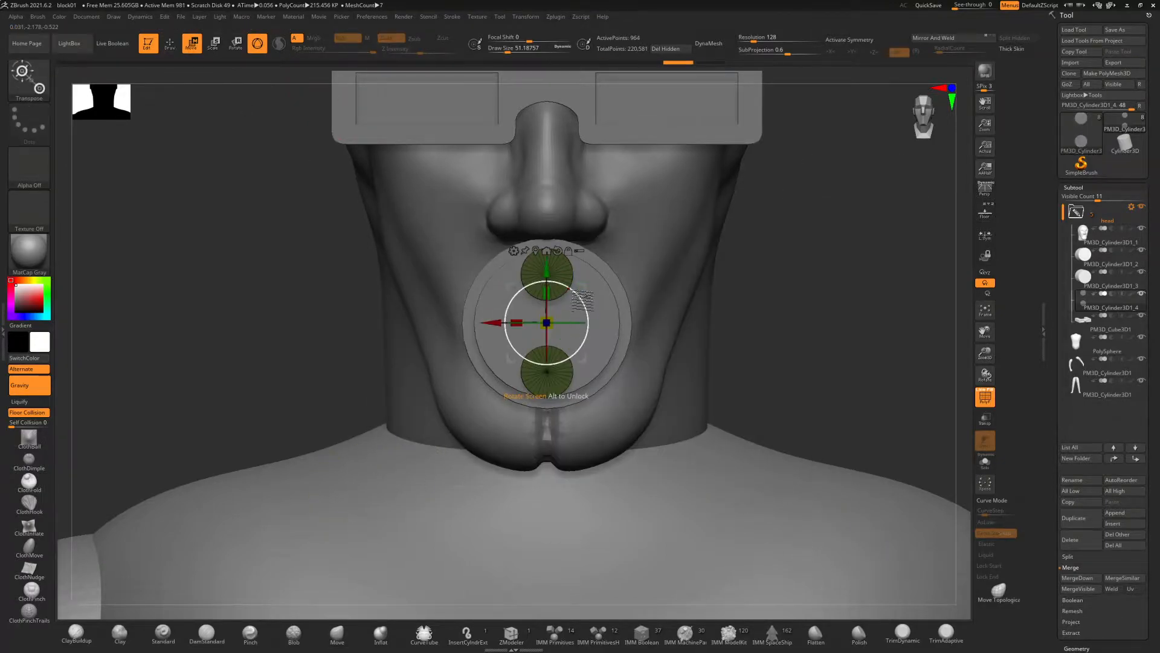
right_click_drag(565, 293, 565, 338, "alt")
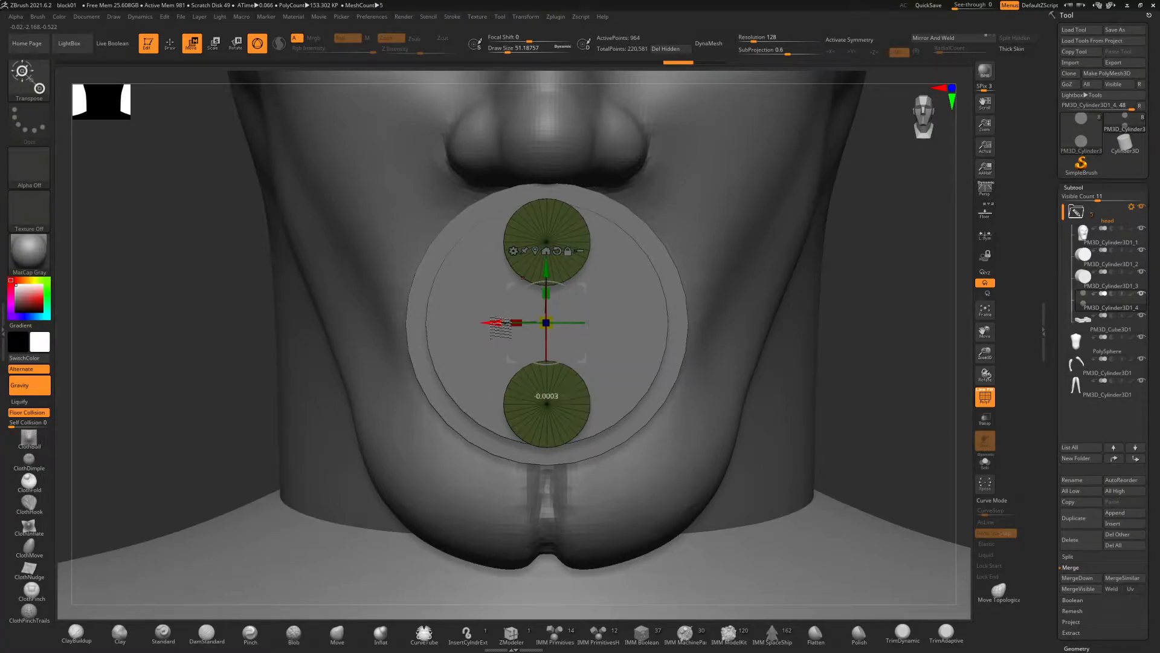
left_click(986, 310)
left_click(985, 310)
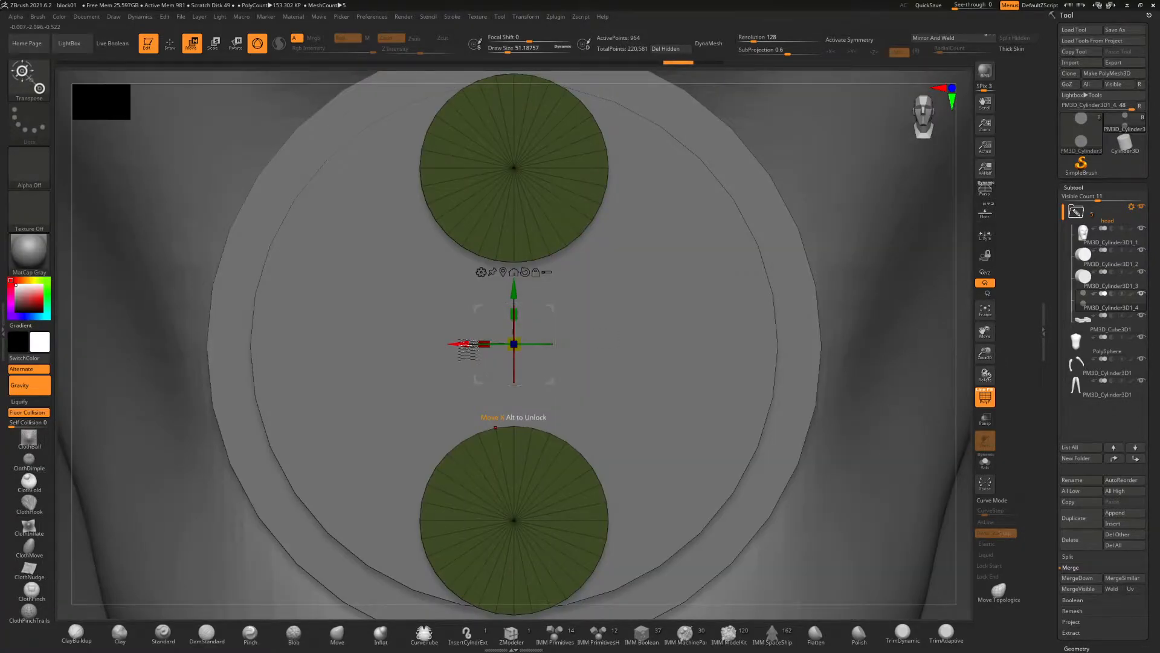
left_click_drag(589, 344, 369, 344)
key("ctrl+z")
left_click_drag(985, 353, 956, 273)
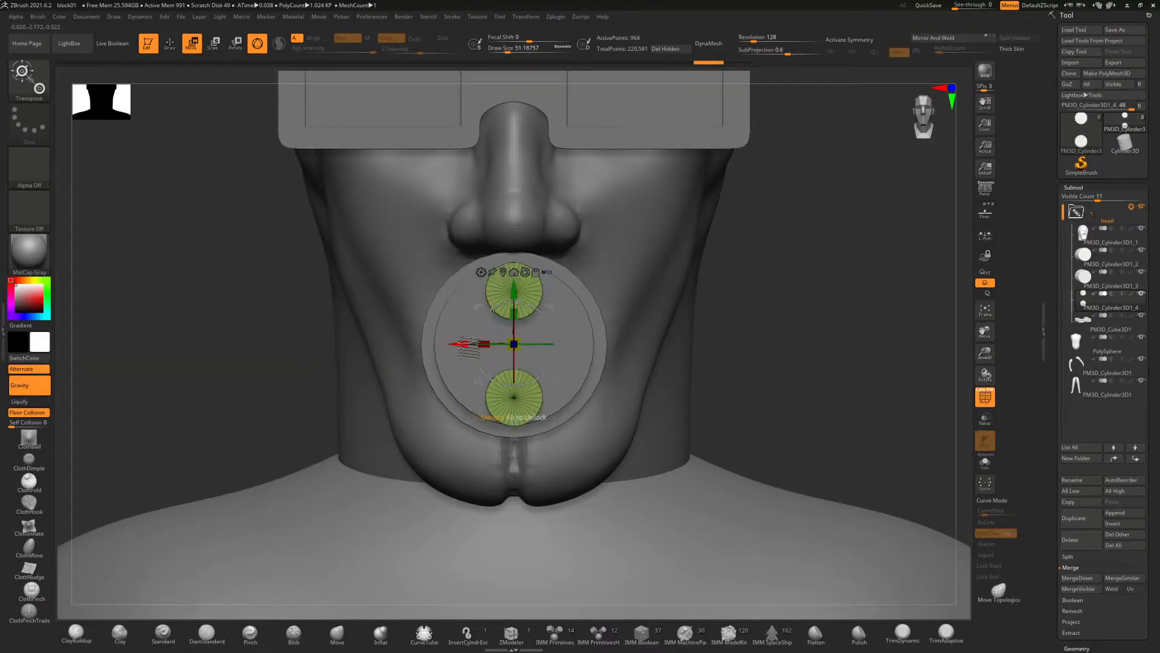
Duplicate the cylinder pair with a quarter-turn rotation to form a ring of four, and clear the mask
left_click_drag(552, 410, 552, 411, "ctrl")
left_click_drag(737, 357, 777, 338)
left_click_drag(737, 312, 818, 345, "ctrl")
Set the four cylinders to subtract with Live Boolean on, and move subtool PM3D_Cylinder3D1_2 below them
left_click(1113, 293)
left_click(113, 43)
key("shift+f")
left_click_drag(1111, 259, 1111, 307)
Hide every subtool except the PM3D_Cylinder3D1_3 disc and the four PM3D_Cylinder3D1_4 cutters
left_click(1142, 229)
left_click(1142, 250)
left_click(1141, 316)
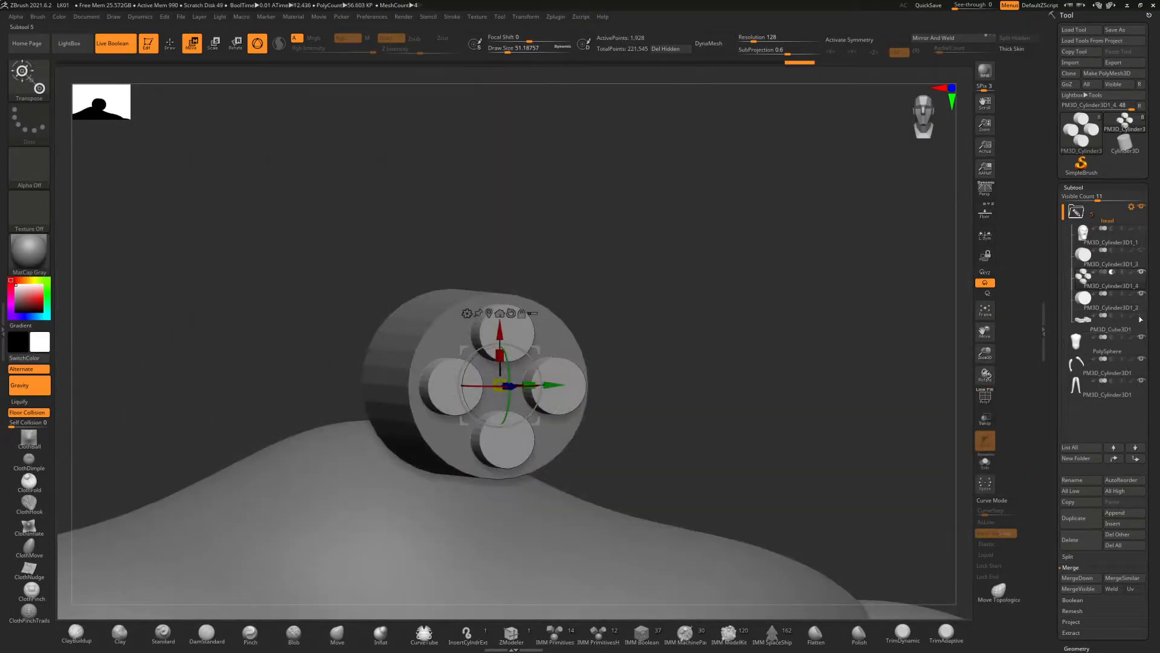
left_click(1142, 337)
left_click(1142, 359)
left_click(1142, 380)
left_click(1142, 251)
left_click(1142, 251)
left_click(1142, 250)
left_click(1142, 294)
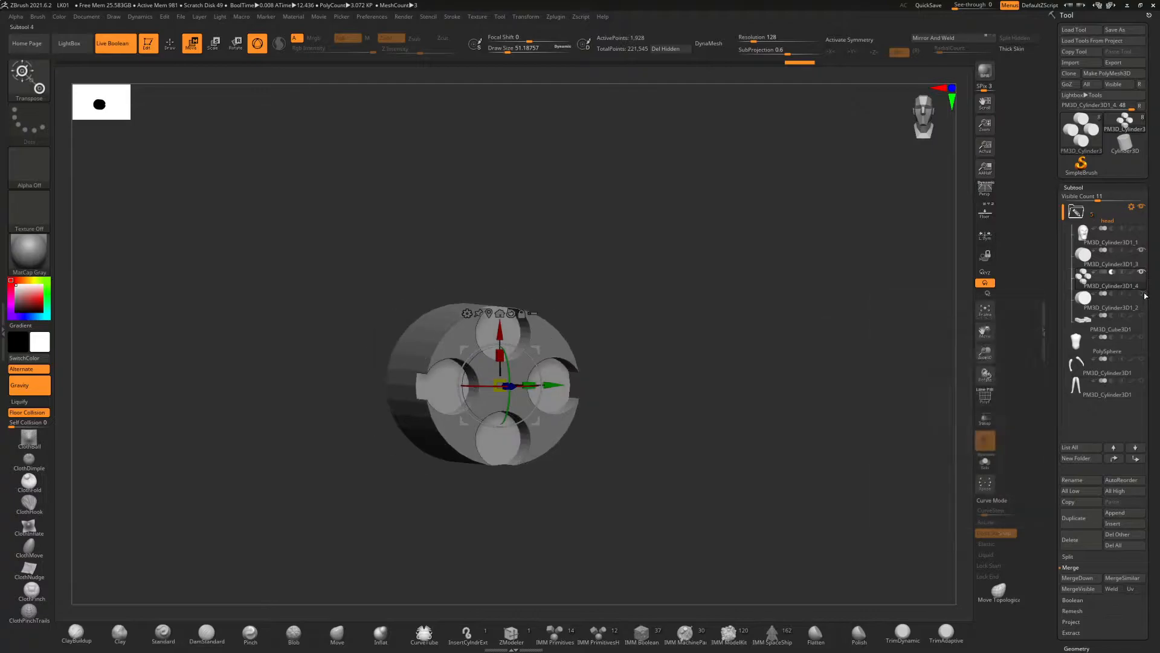
Make a boolean mesh from the visible disc and its four subtracting cylinders
left_click_drag(804, 316, 817, 323)
left_click(1090, 599)
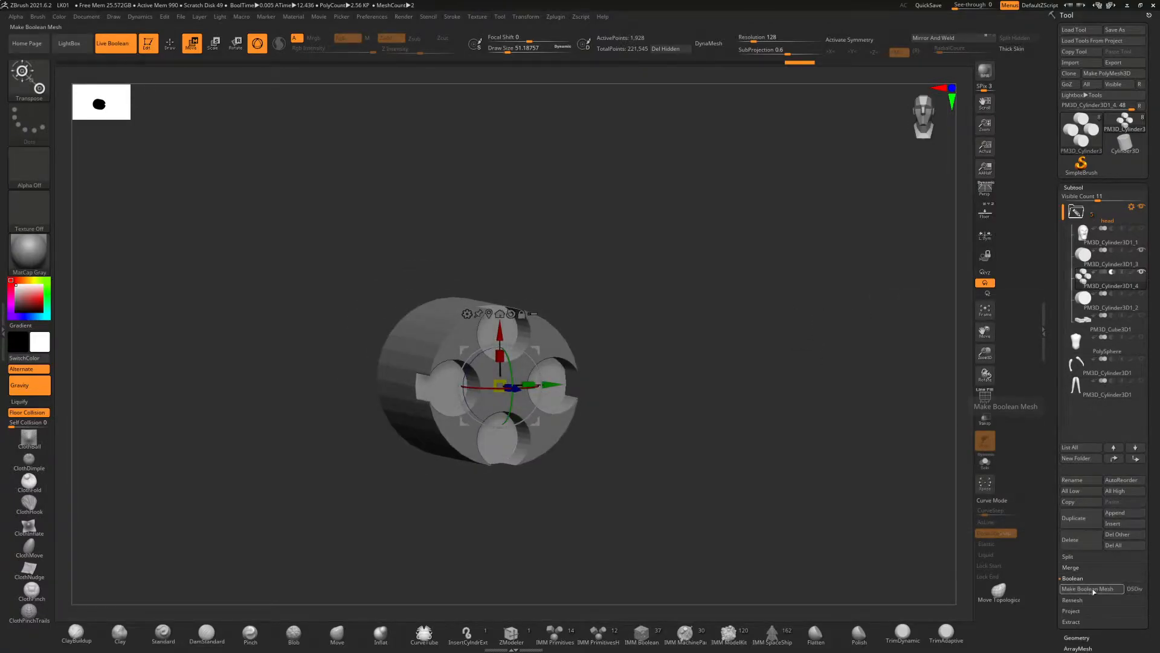
left_click(1093, 589)
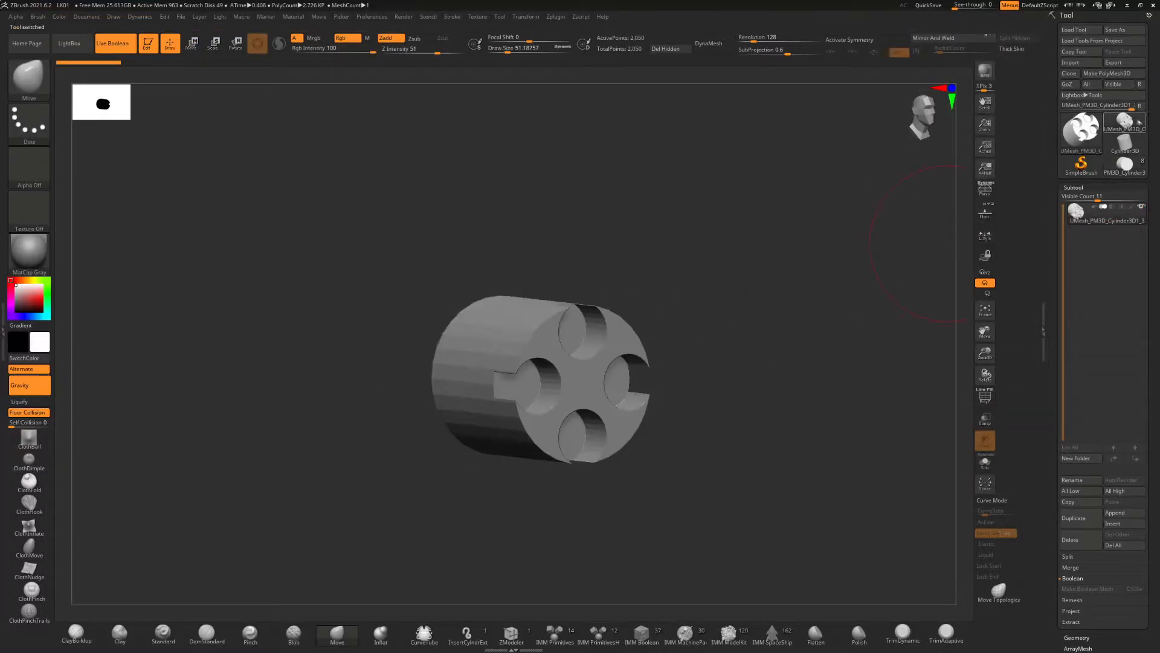
Delete the original disc and cutter subtools, and insert the generated boolean mesh in their place
left_click(1079, 540)
left_click(997, 565)
left_click(1079, 539)
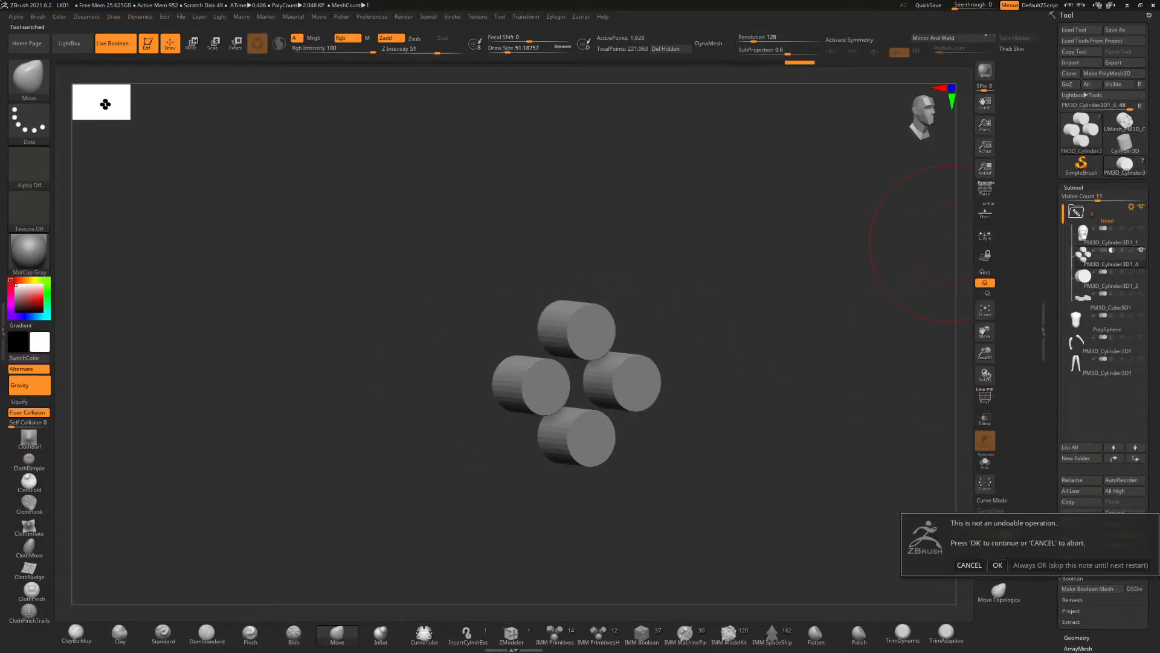
left_click(997, 564)
left_click(1118, 524)
left_click(1075, 523)
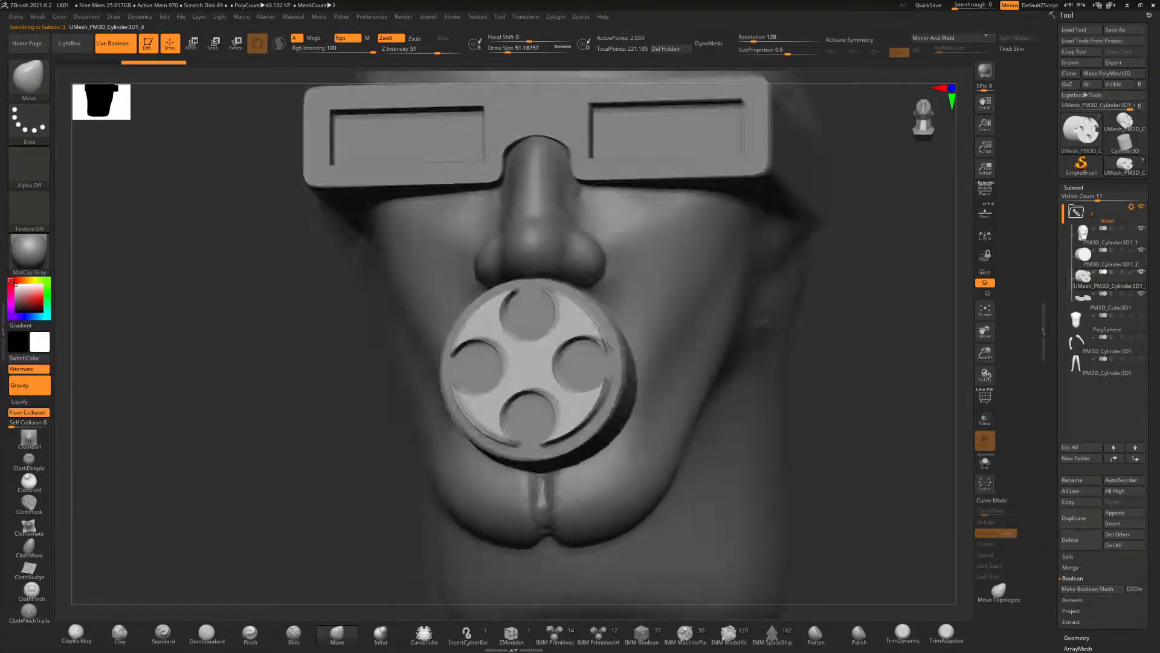
Pick the MeshProject brush and create a separate chest piece over the torso's upper front
left_click_drag(759, 323, 912, 365)
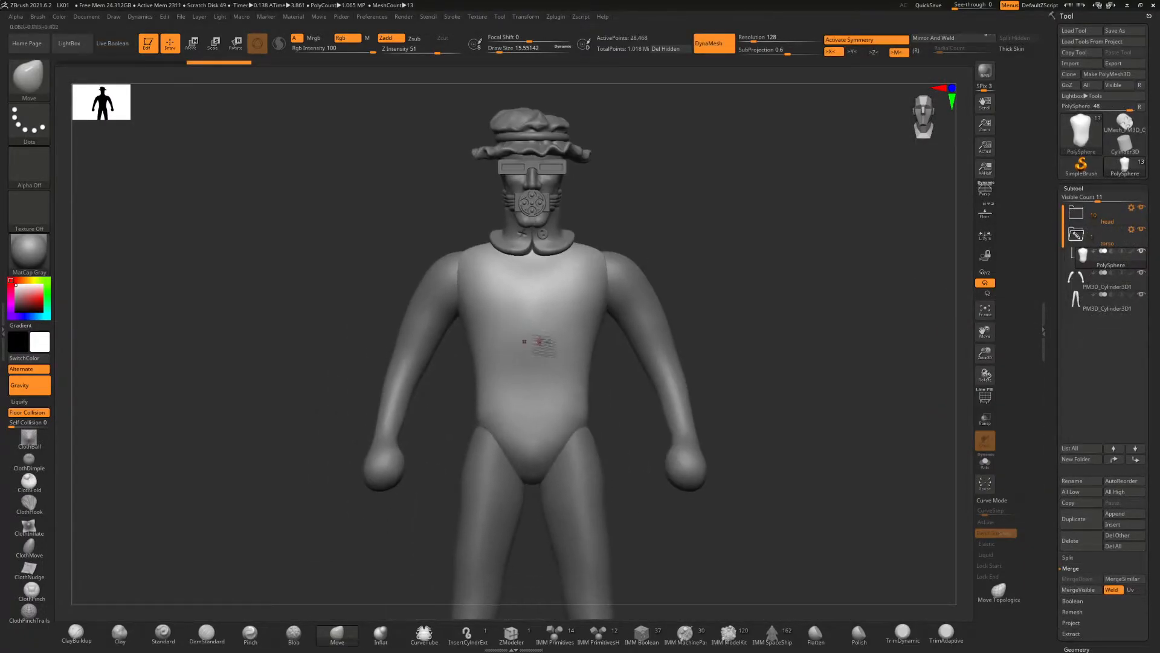
left_click(29, 78)
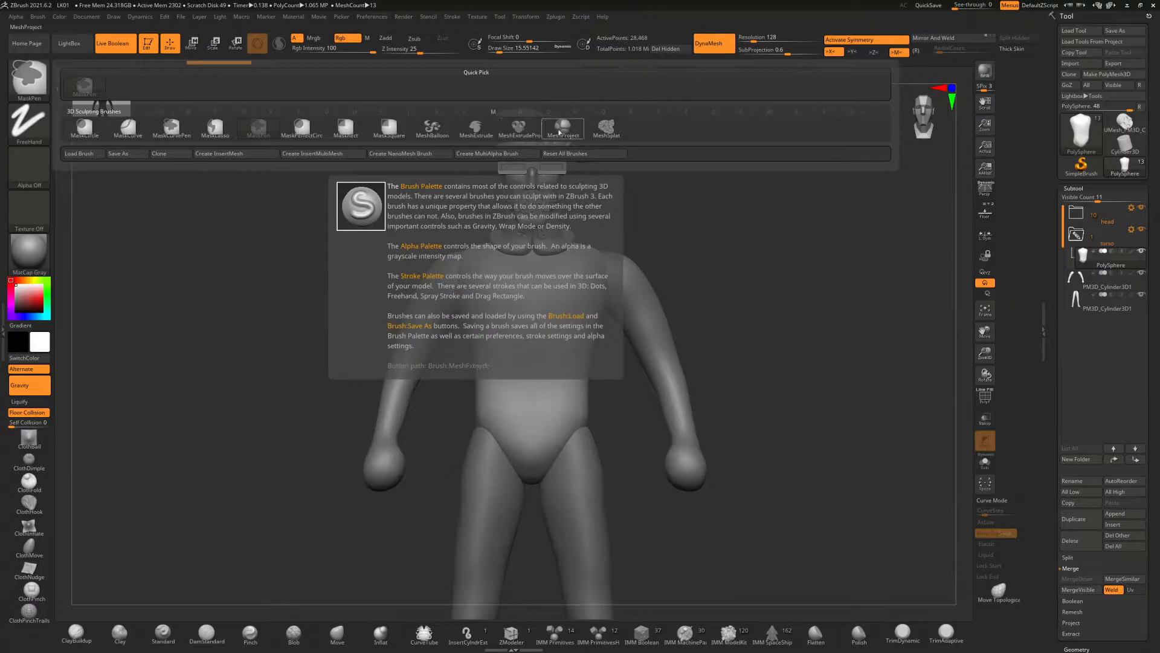
left_click(563, 129)
left_click(24, 128)
left_click(127, 151)
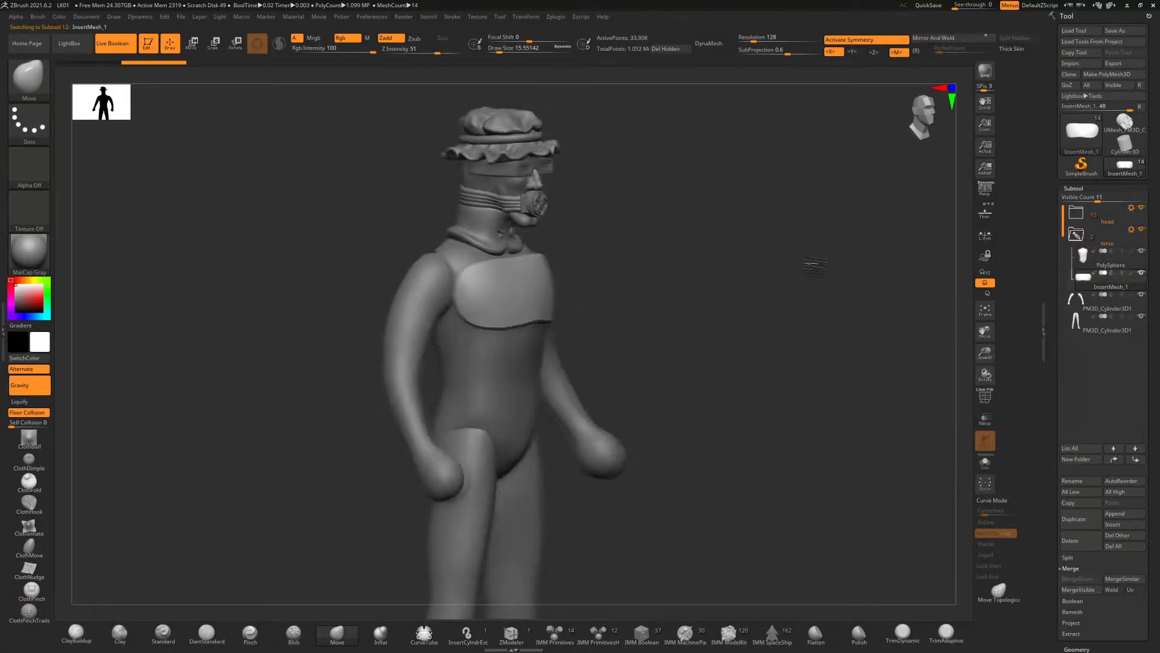
Adjust the Move brush's draw size and reshape the chest piece around the upper torso
mouse_move(783, 266)
left_mouse_down()
mouse_move(828, 257)
mouse_move(769, 263)
mouse_move(785, 338)
mouse_move(841, 294)
mouse_move(733, 316)
mouse_move(740, 302)
left_mouse_up()
key("s")
left_click(774, 214)
left_click_drag(623, 358, 728, 290)
left_click_drag(600, 317, 738, 243)
left_click_drag(535, 321, 599, 412)
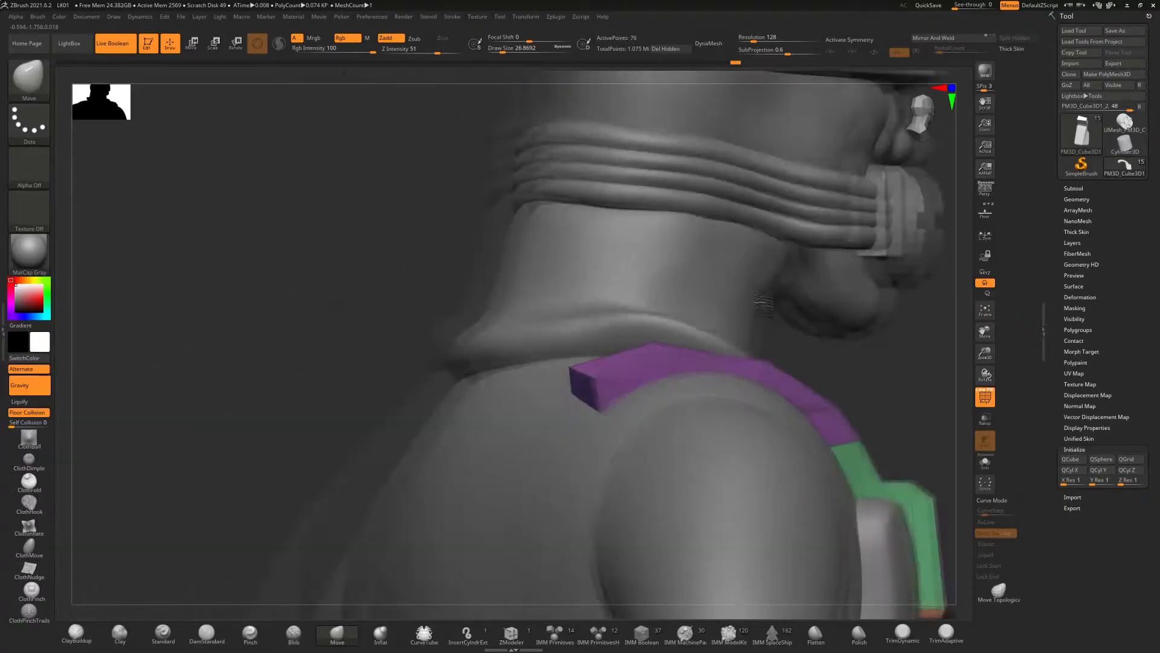
Turn on transparency and inspect the rear end of the strap over the shoulder
right_click_drag(584, 385, 671, 386)
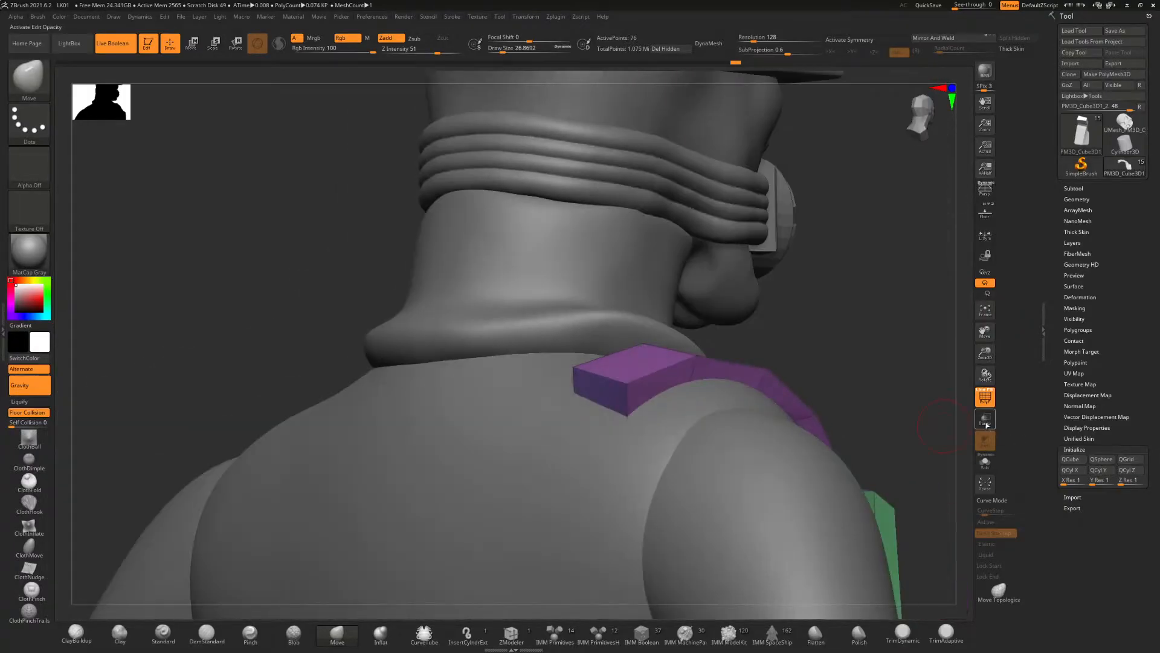
left_click(985, 419)
right_click_drag(544, 390, 695, 342)
right_click_drag(657, 399, 744, 421)
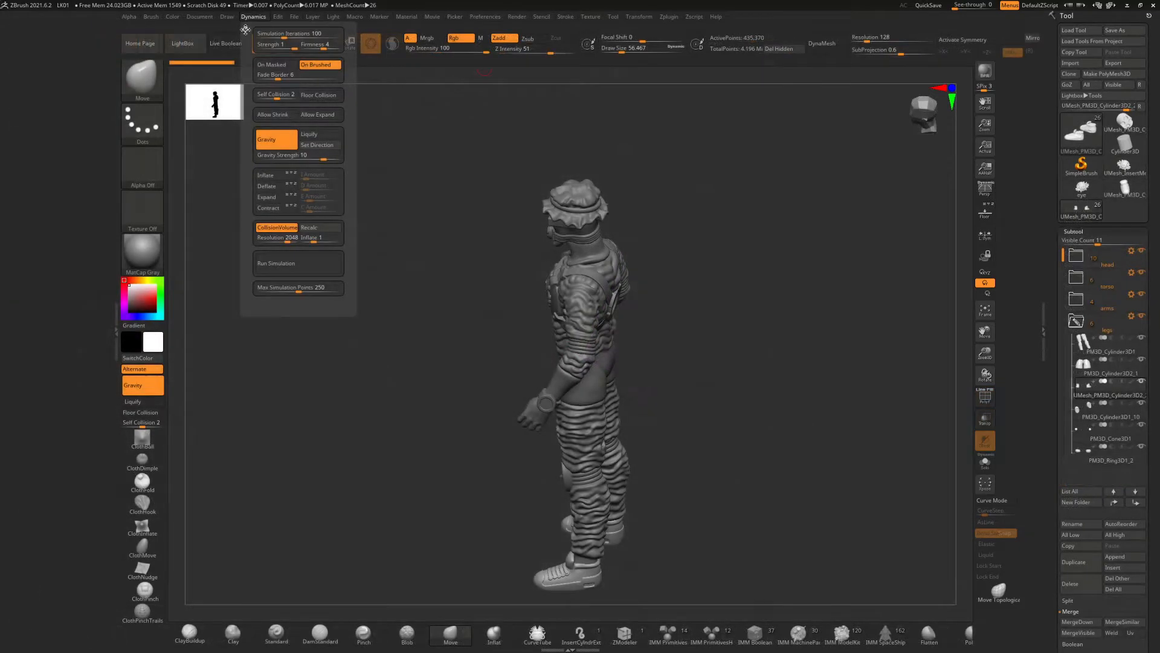
Dock the Dynamics palette and insert a Plane3D as a new subtool among the leg parts
left_click(246, 29)
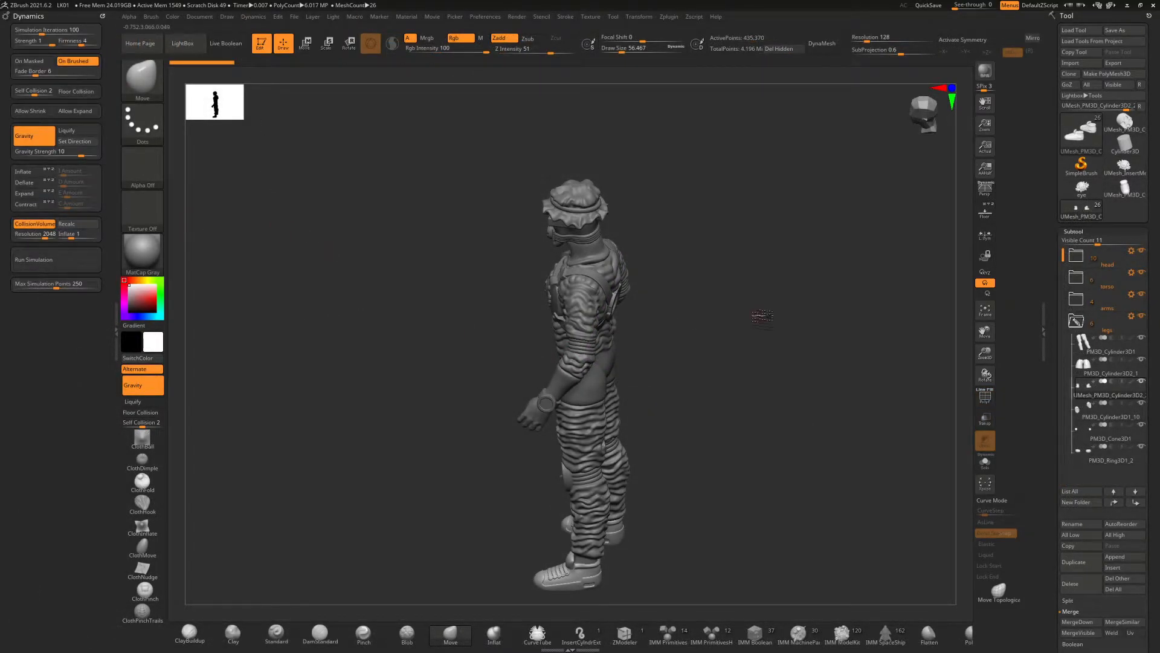
left_click(1112, 567)
left_click(1028, 482)
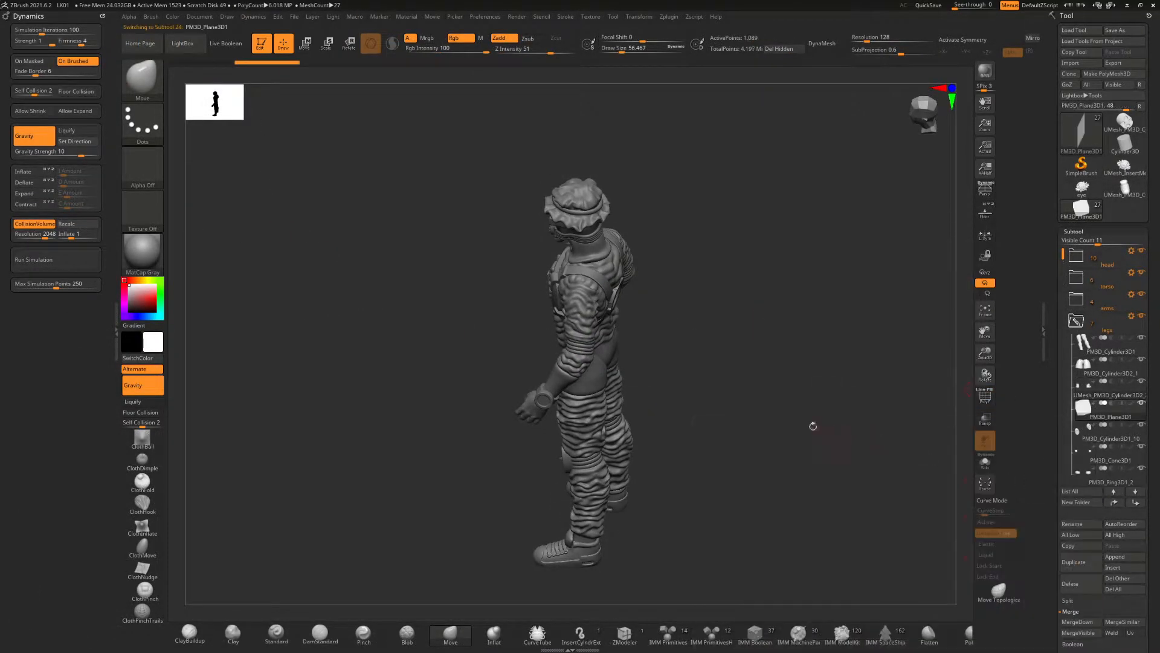
Turn on double-sided display for the plane in its display properties
left_click_drag(813, 428, 886, 378)
left_click(1074, 232)
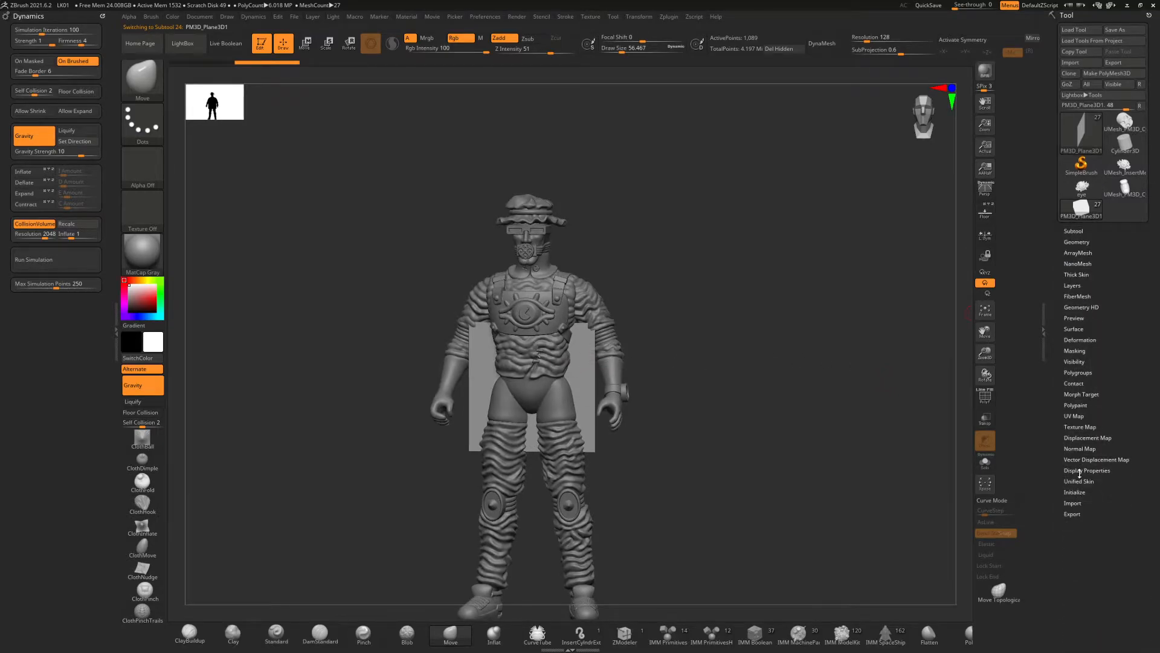
left_click(1080, 473)
left_click(1082, 503)
left_click_drag(886, 427, 816, 350)
left_click(1074, 231)
Move the plane behind the figure's back, rotate it flat and raise it to shoulder height
key("w")
left_click_drag(508, 383, 621, 384)
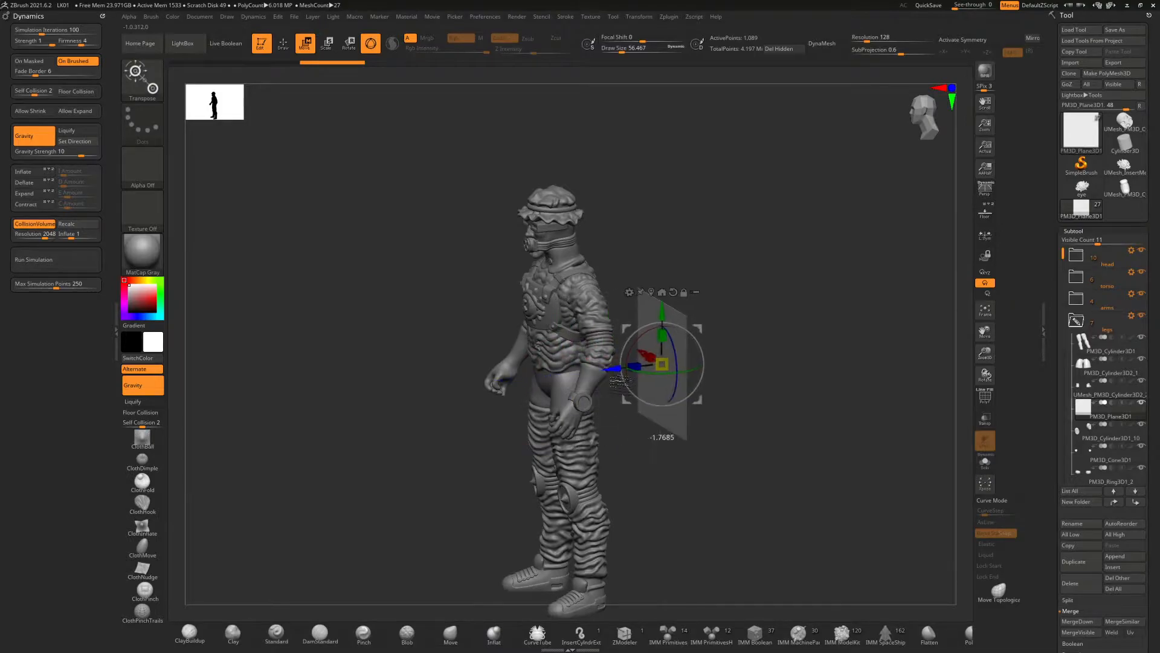
left_click_drag(870, 347, 835, 345)
right_click_drag(834, 344, 837, 378, "ctrl")
left_click_drag(633, 334, 766, 419, "shift")
left_click_drag(625, 236, 641, 236)
left_click_drag(735, 281, 874, 248)
left_click_drag(658, 184, 660, 138)
Narrow the plane to the span of the shoulder straps and align it horizontally behind the neck
left_click_drag(816, 233, 792, 339, "alt")
right_click_drag(792, 338, 798, 387, "ctrl")
left_click_drag(846, 387, 777, 386)
left_click_drag(707, 380, 700, 382)
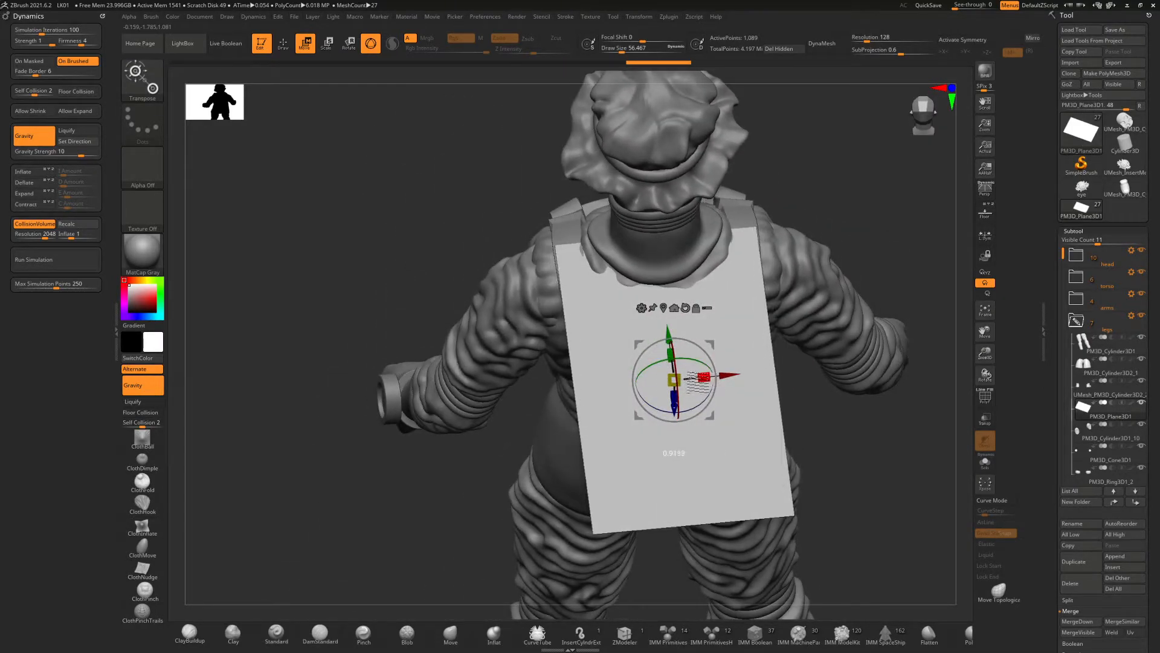
left_click_drag(798, 199, 867, 175)
left_click_drag(642, 326, 712, 328)
left_click_drag(661, 203, 666, 314)
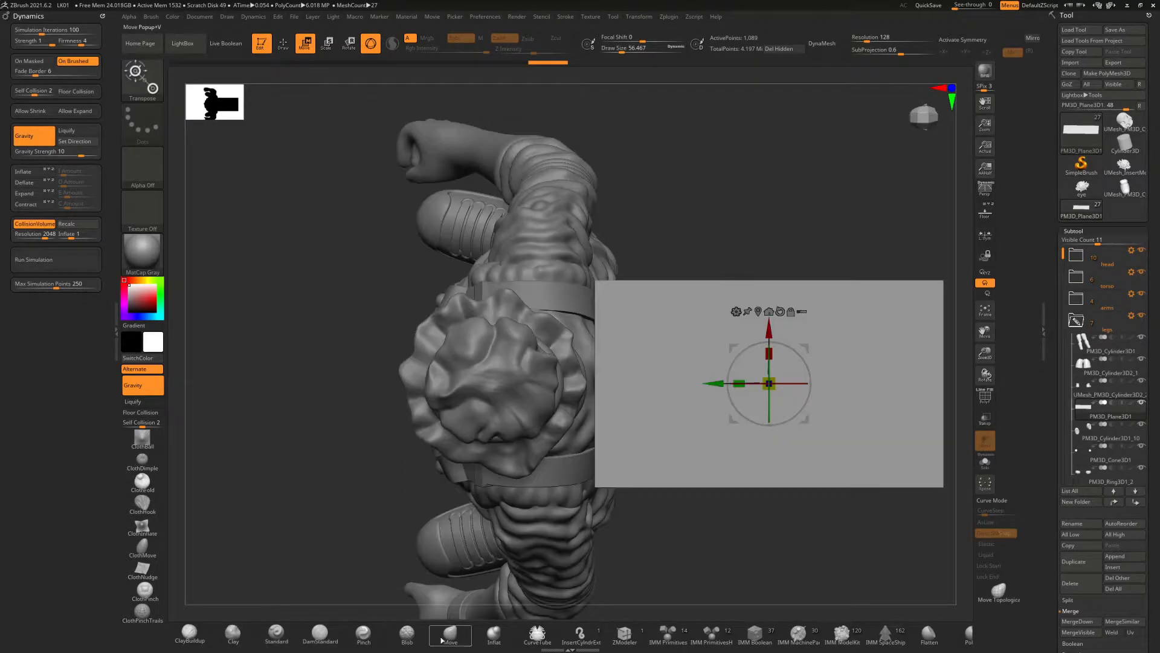
Shape the plane's neck edge around the collar and over the shoulders using the Move brush with X symmetry
left_click(451, 633)
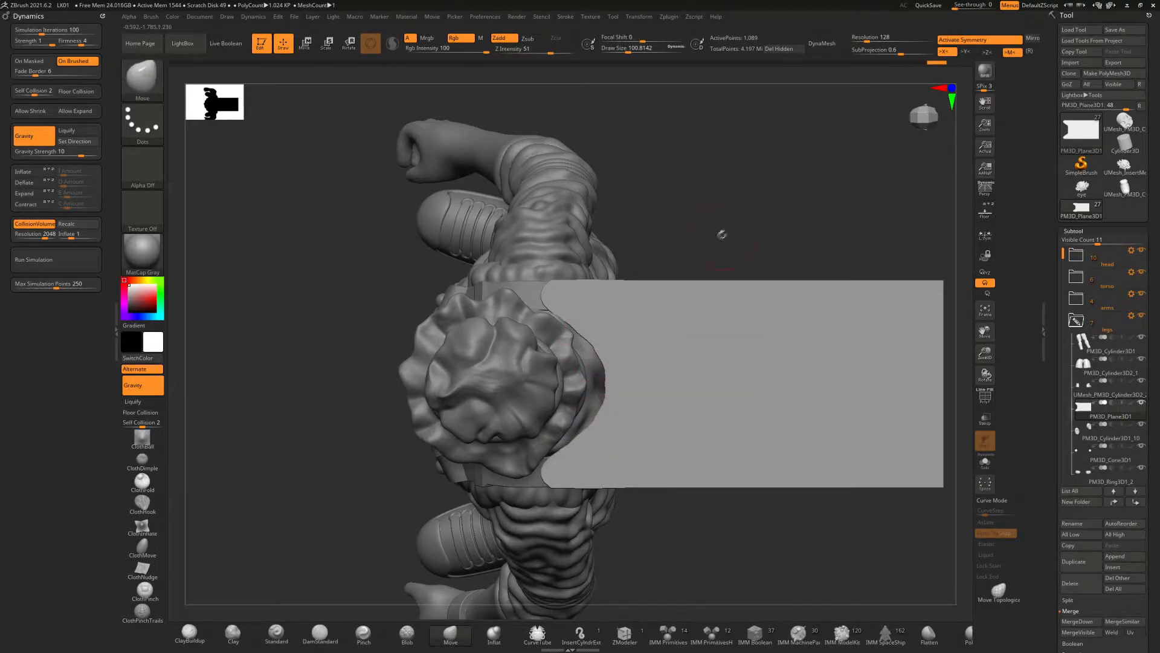
left_click_drag(620, 494, 771, 309)
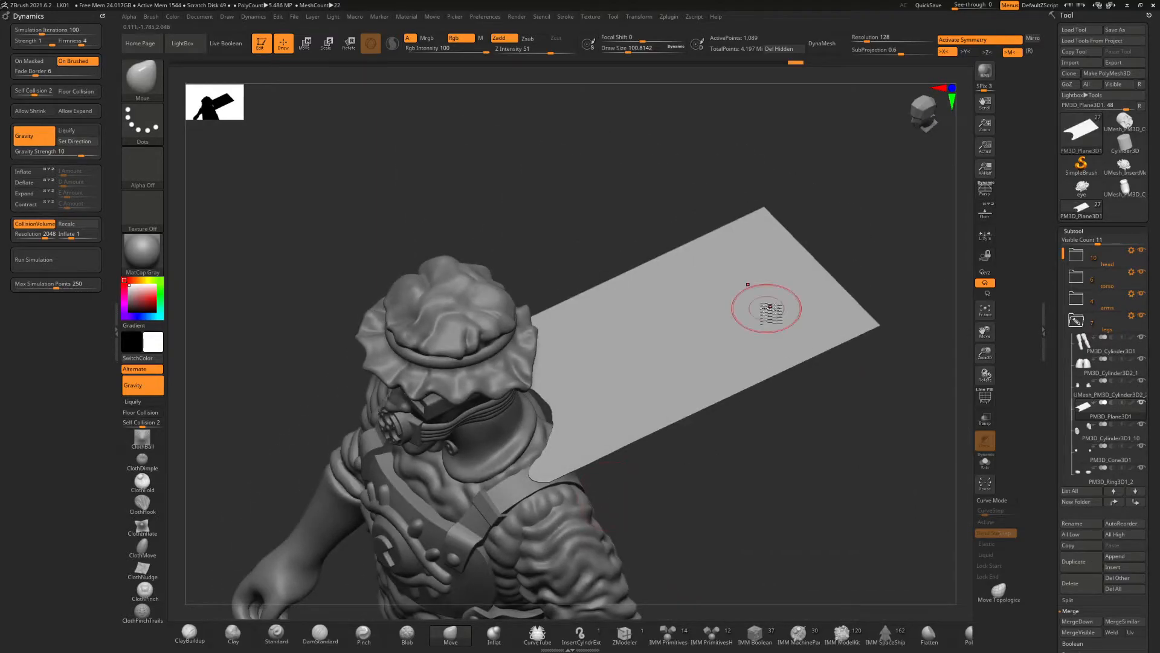
left_click(924, 120)
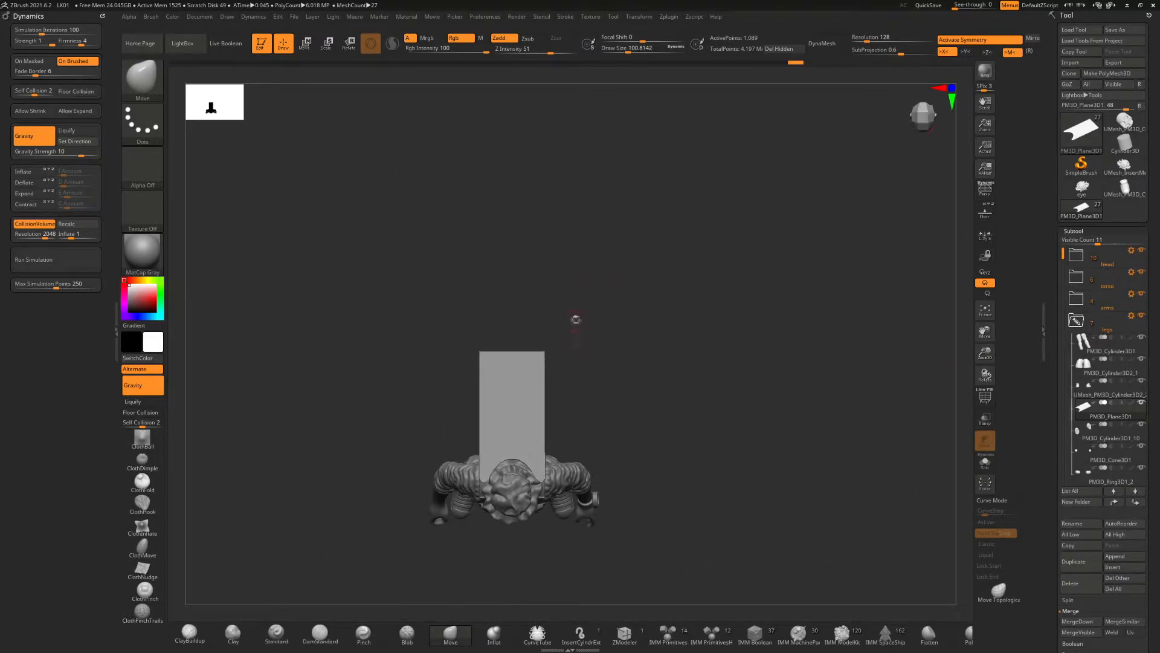
Mask the neck end of the plane, soften the mask and stretch the free end backward
left_click_drag(605, 301, 420, 408, "ctrl")
left_click(559, 341, "ctrl")
key("w")
mouse_move(513, 466)
left_mouse_down()
mouse_move(514, 402)
mouse_move(512, 442)
left_mouse_up()
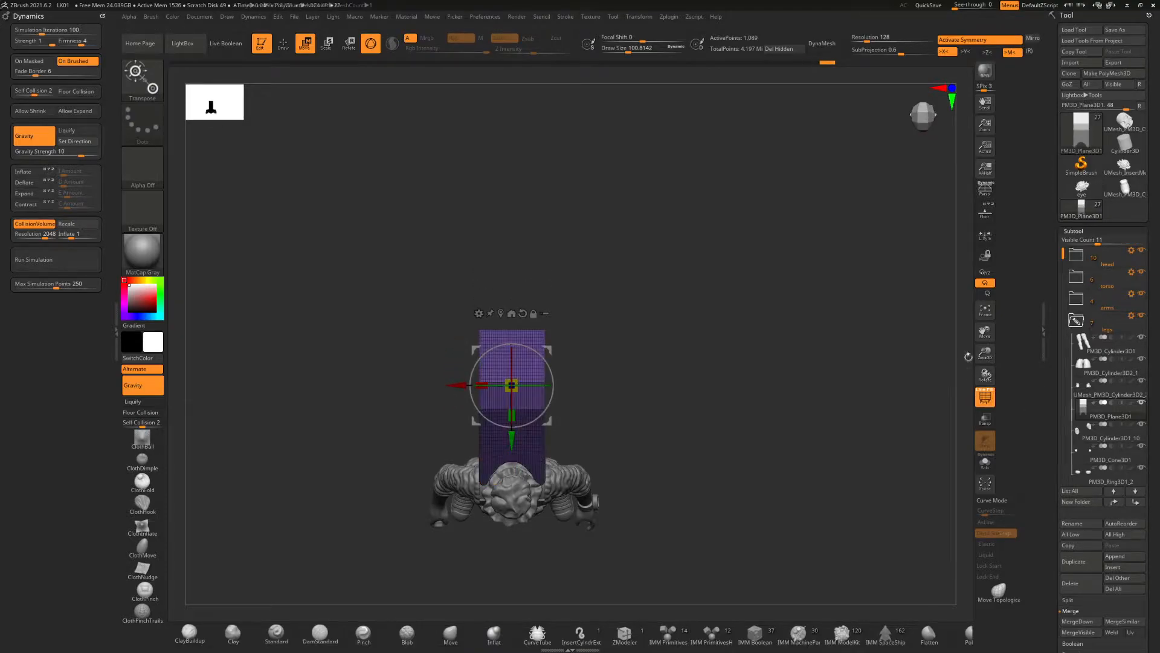
right_click_drag(967, 359, 629, 319, "ctrl")
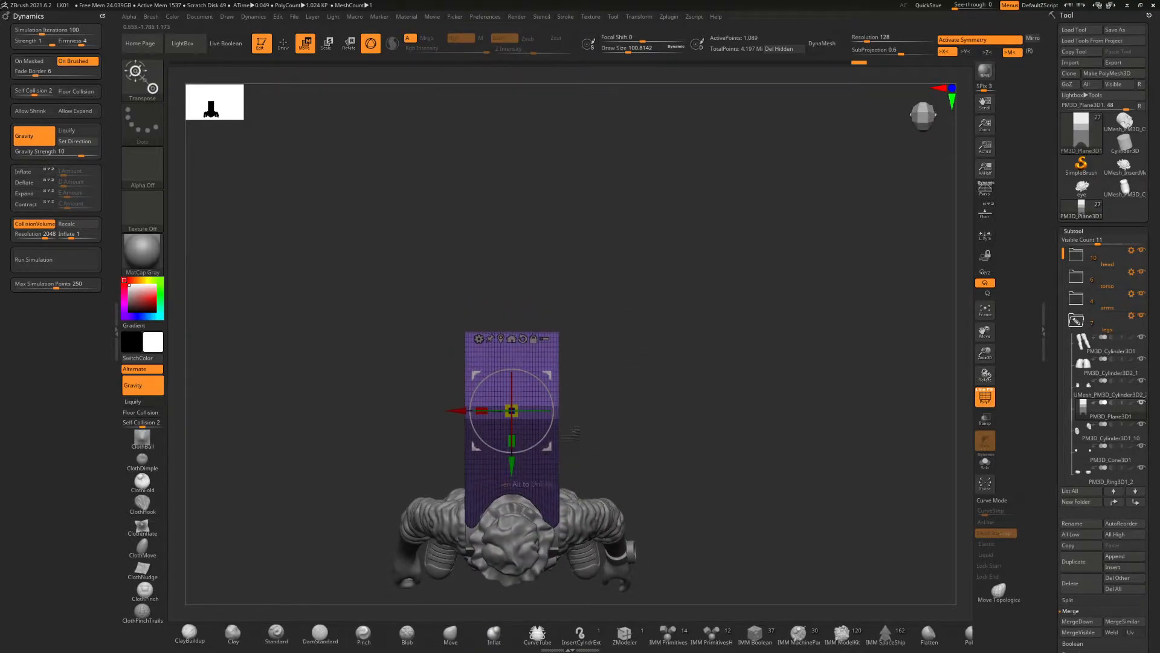
Extend the mask further along the cape in stages, pulling the unmasked end back after each extension
key("ctrl")
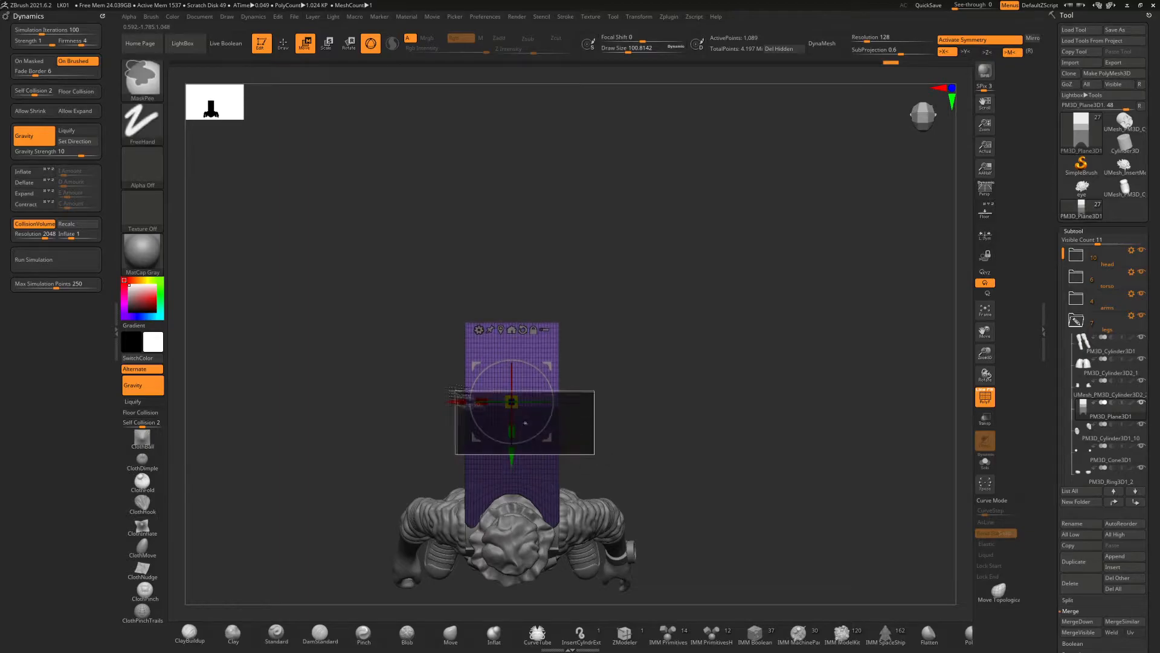
left_click_drag(512, 448, 512, 448, "ctrl")
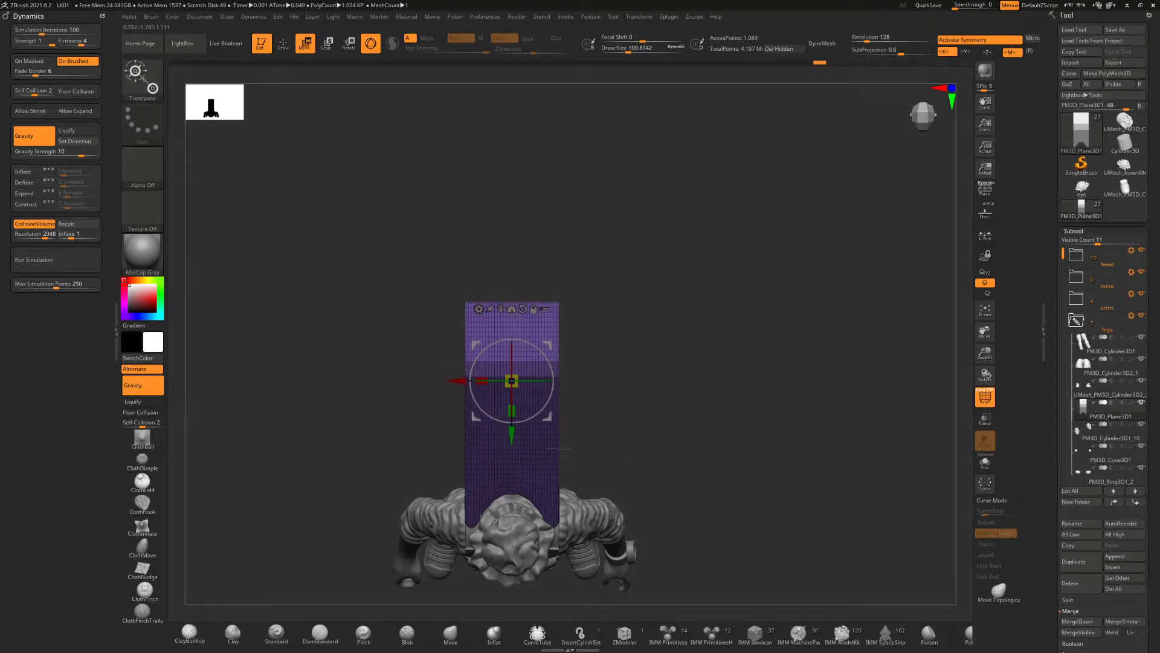
left_click_drag(512, 421, 512, 413, "ctrl")
mouse_move(923, 139)
left_mouse_down()
mouse_move(925, 117)
mouse_move(943, 133)
left_mouse_up()
left_click_drag(502, 342, 716, 407, "alt")
left_click_drag(715, 407, 525, 359, "ctrl")
left_click_drag(585, 435, 584, 424)
left_click_drag(704, 397, 511, 336, "ctrl")
left_click_drag(585, 424, 591, 411)
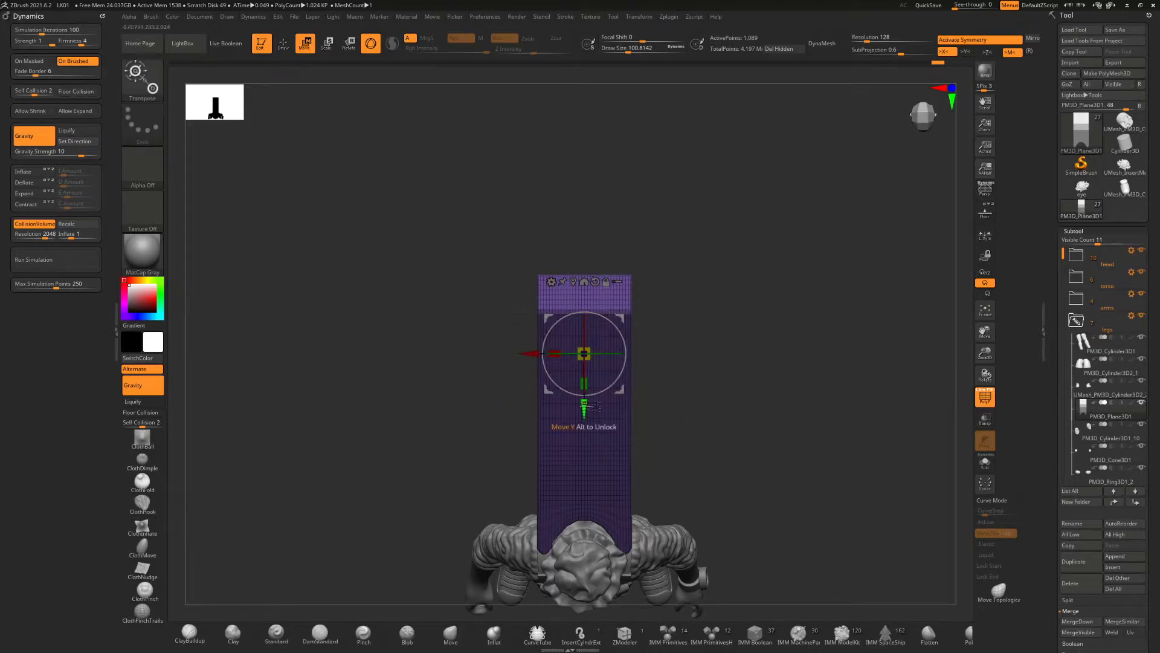
Mask all but the far end of the cape and stretch it to its full length
mouse_move(659, 389)
left_mouse_down()
mouse_move(769, 321)
mouse_move(683, 387)
mouse_move(726, 395)
left_mouse_up()
left_click_drag(724, 392, 558, 323, "ctrl")
left_click_drag(627, 423, 626, 404)
left_click_drag(717, 380, 566, 302, "ctrl")
left_click_drag(627, 406, 626, 385)
left_click_drag(689, 387, 804, 411)
Apply the Deformer to the cape and flare its far end outward
left_click_drag(682, 416, 644, 265)
left_click(497, 220)
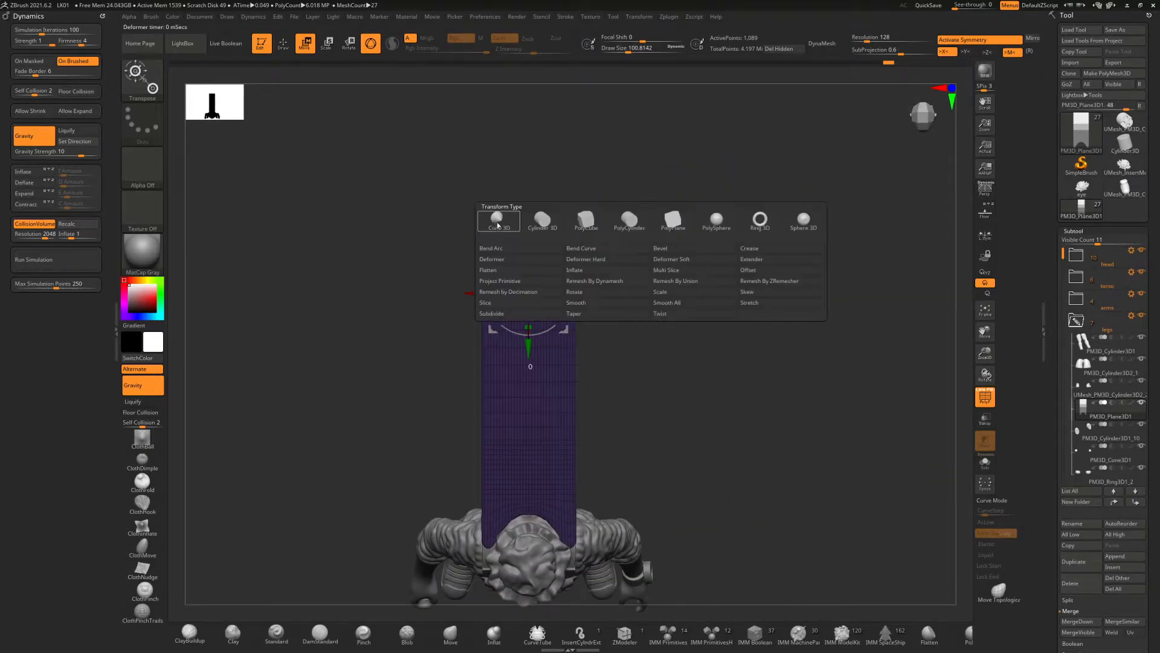
left_click(505, 257)
left_click_drag(674, 539, 669, 478, "alt")
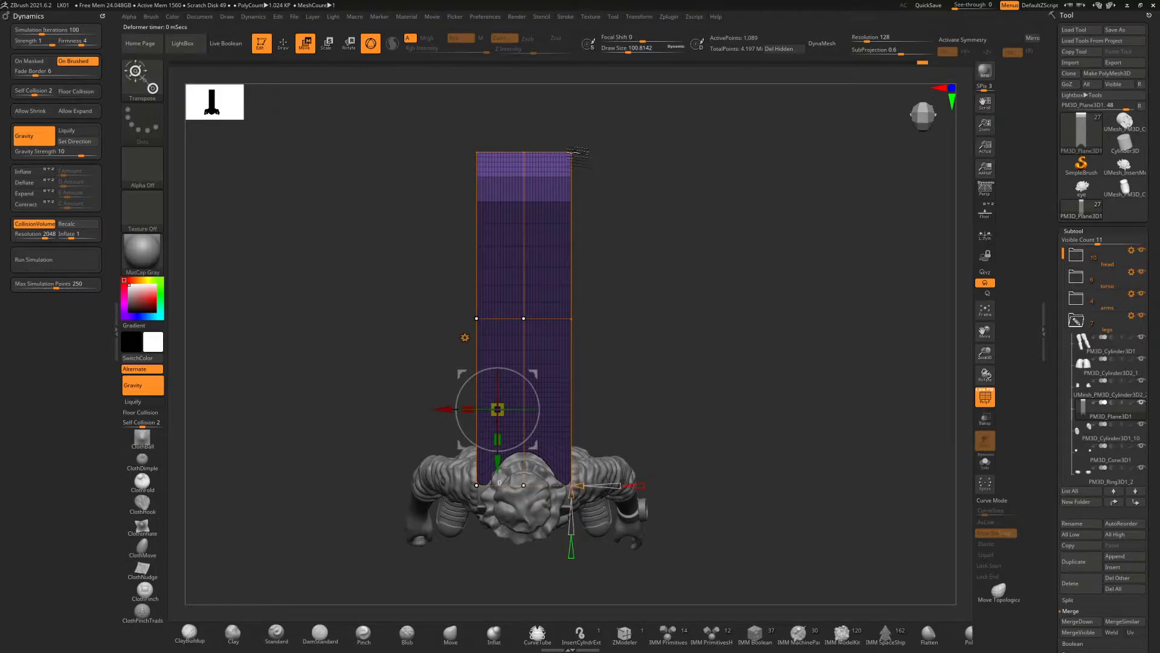
left_click_drag(683, 459, 635, 393)
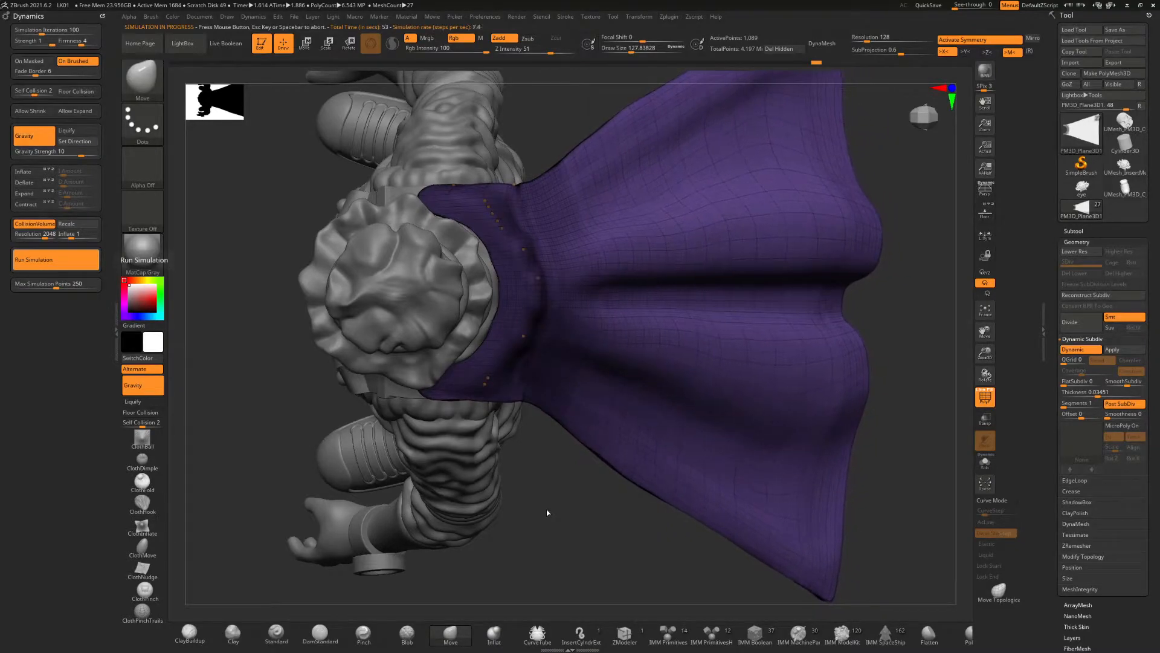
Undo the cape's cloth simulation and run it again with symmetry turned off
left_click_drag(536, 512, 651, 397)
key("ctrl+z")
left_click(980, 41)
left_click_drag(819, 130, 665, 200)
left_click(68, 264)
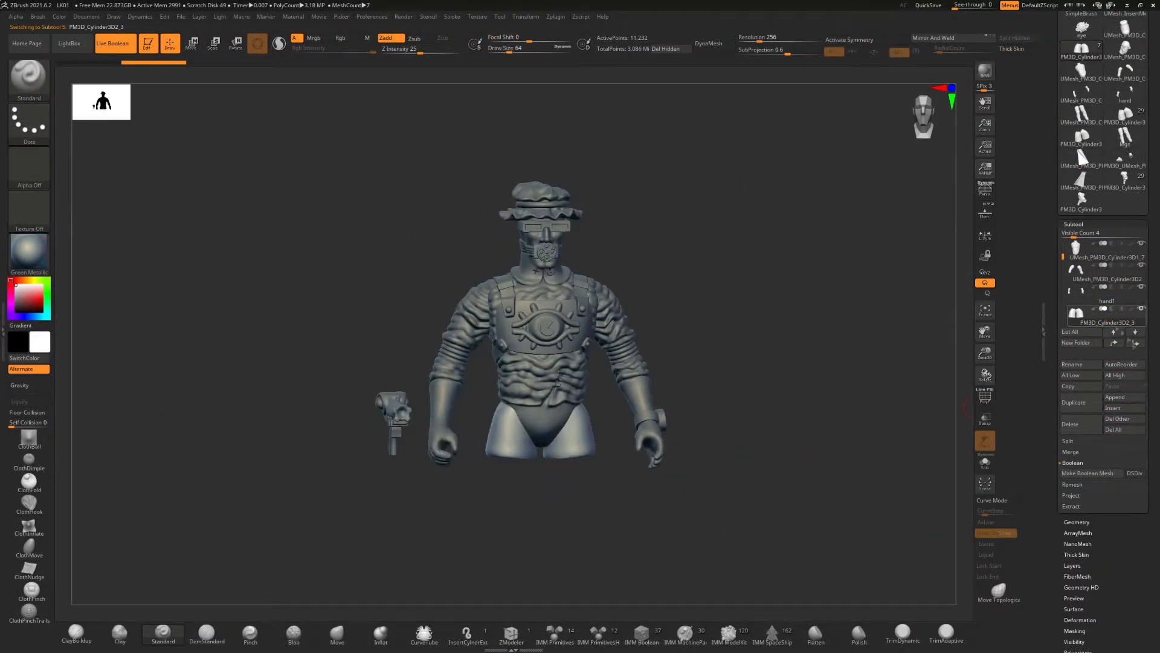
Insert the legs, the shoes and the cape as subtools of the combined figure
left_click(1116, 397)
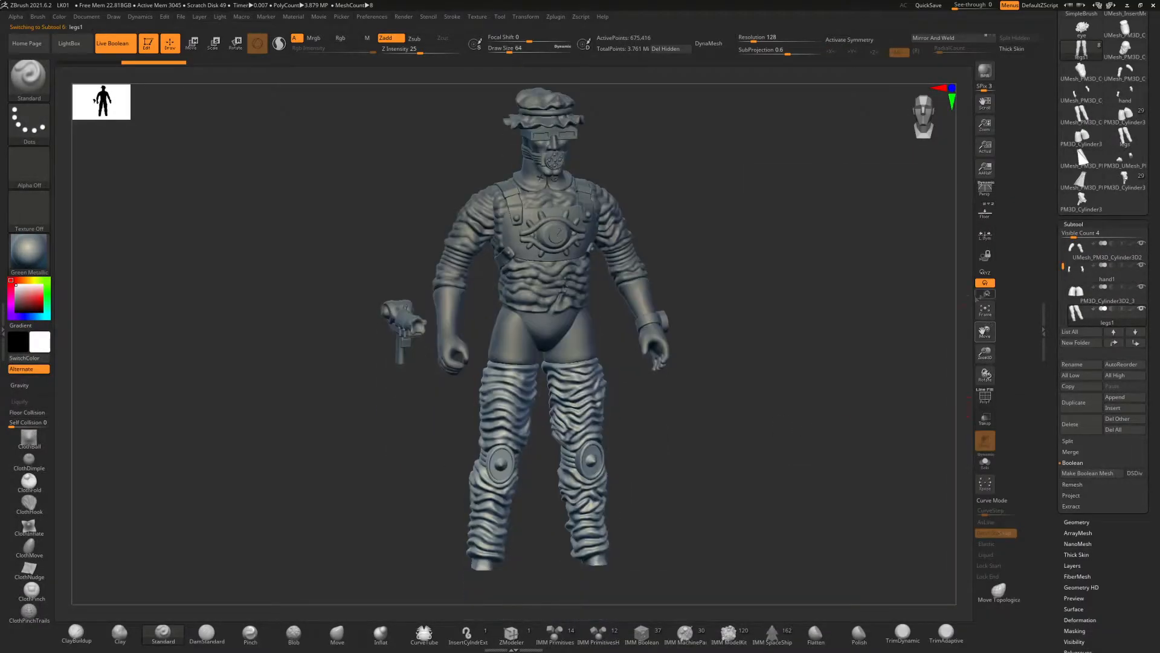
left_click(1123, 410)
left_click(877, 517)
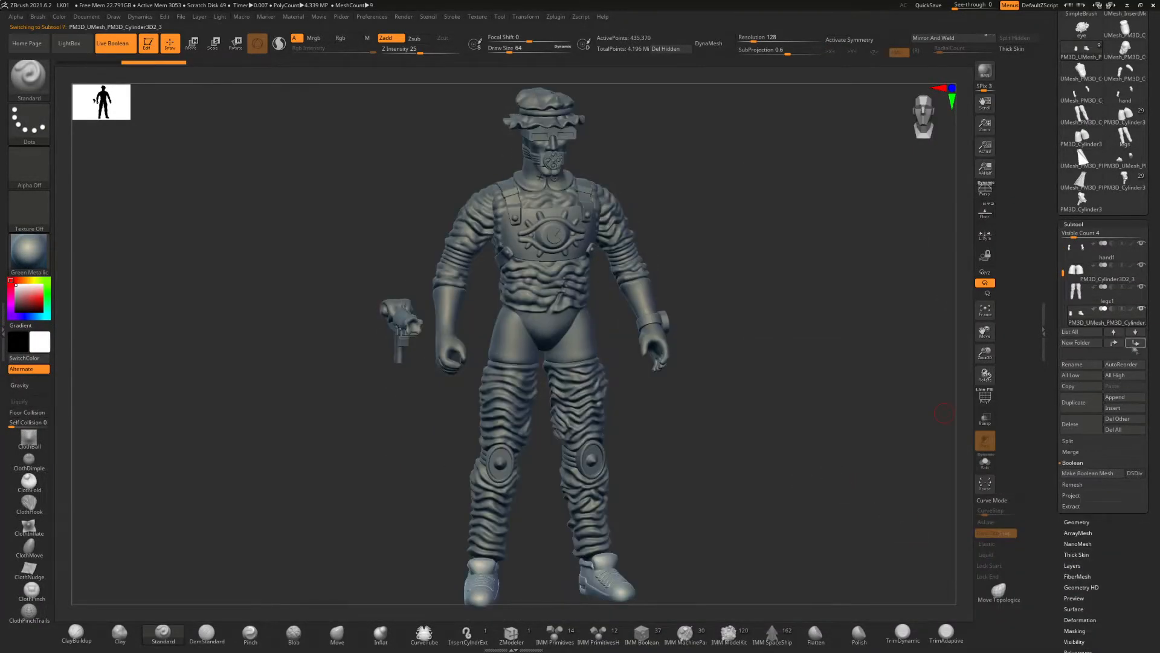
left_click(1114, 408)
left_click(984, 525)
Set the subtool list's Visible Count to 10 and look over the assembled figure
left_click_drag(925, 435, 925, 411)
left_click_drag(1063, 275, 1063, 248)
left_click_drag(1074, 234, 1095, 240)
left_click_drag(713, 266, 967, 405)
Save the project under the new name LK02
left_click(180, 16)
left_click(254, 37)
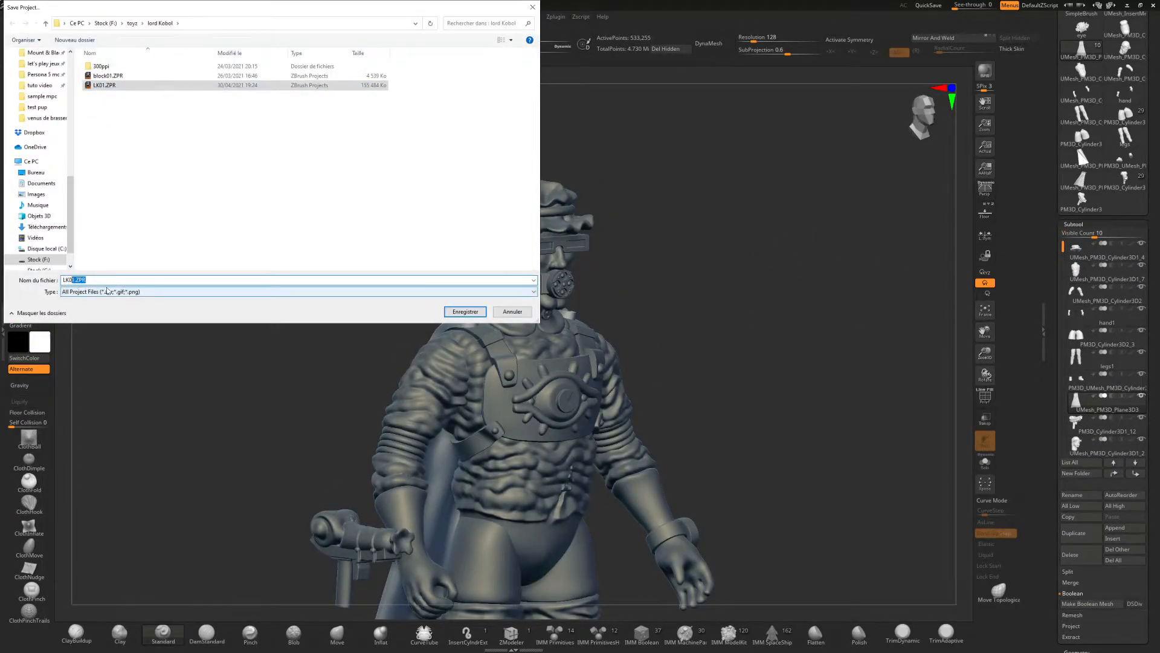
key("Return")
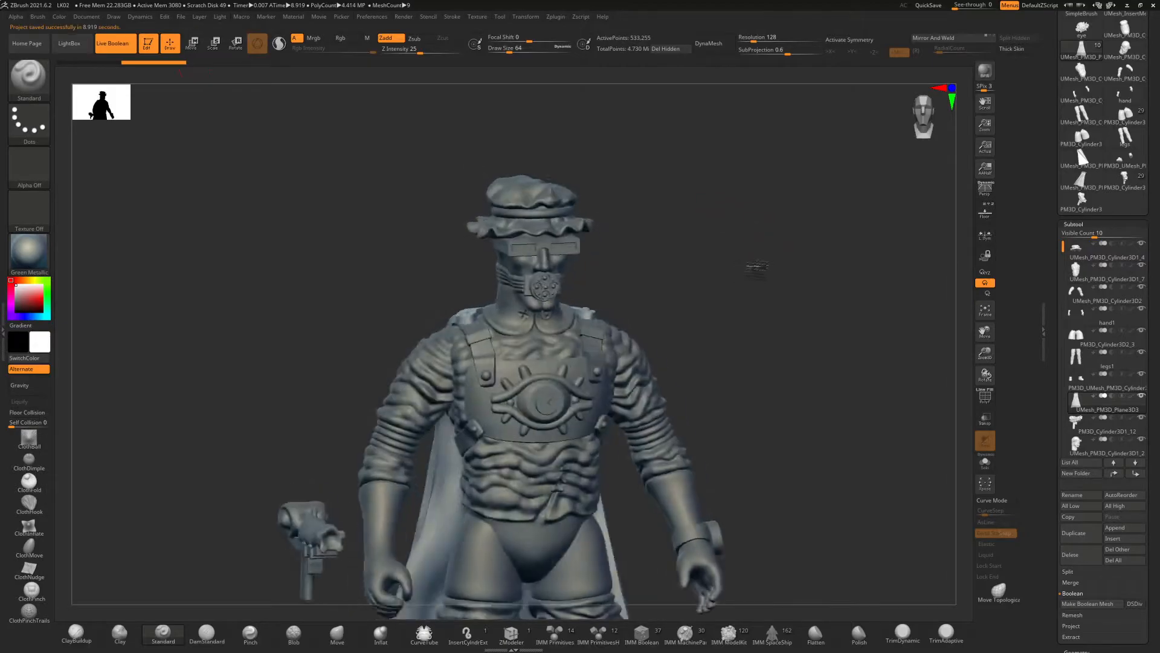
Select the hat subtool, isolate it in Solo mode and inspect its underside
left_click_drag(752, 258, 831, 387)
left_click_drag(882, 297, 758, 303)
left_click(1078, 249)
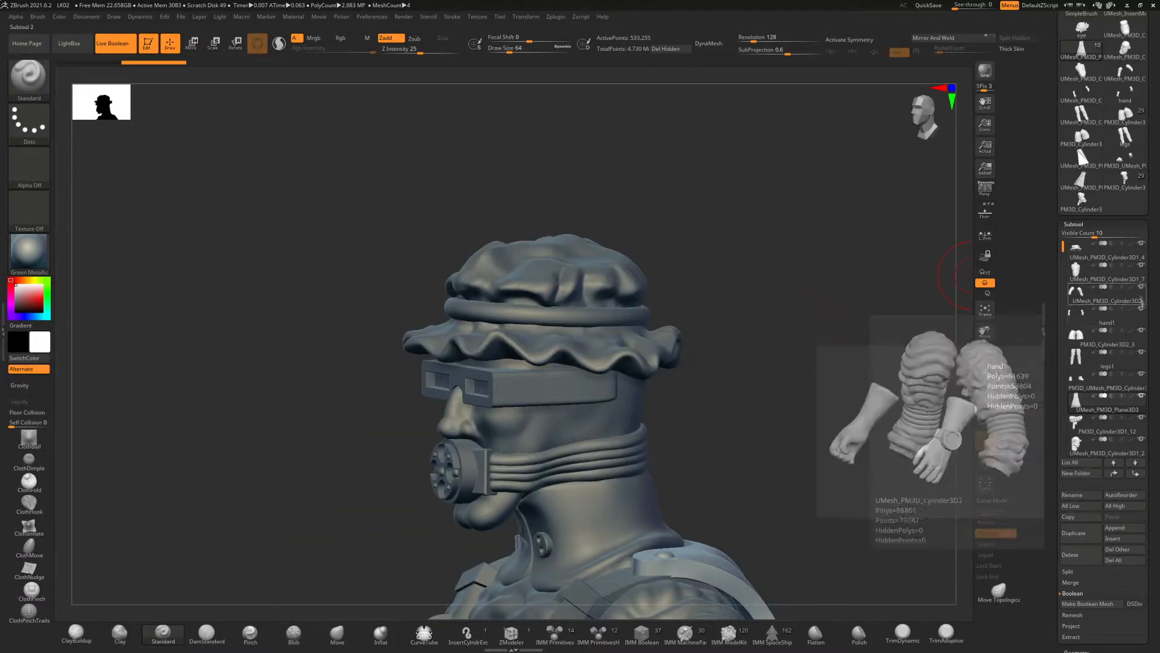
left_click(985, 462)
left_click_drag(821, 377, 792, 385)
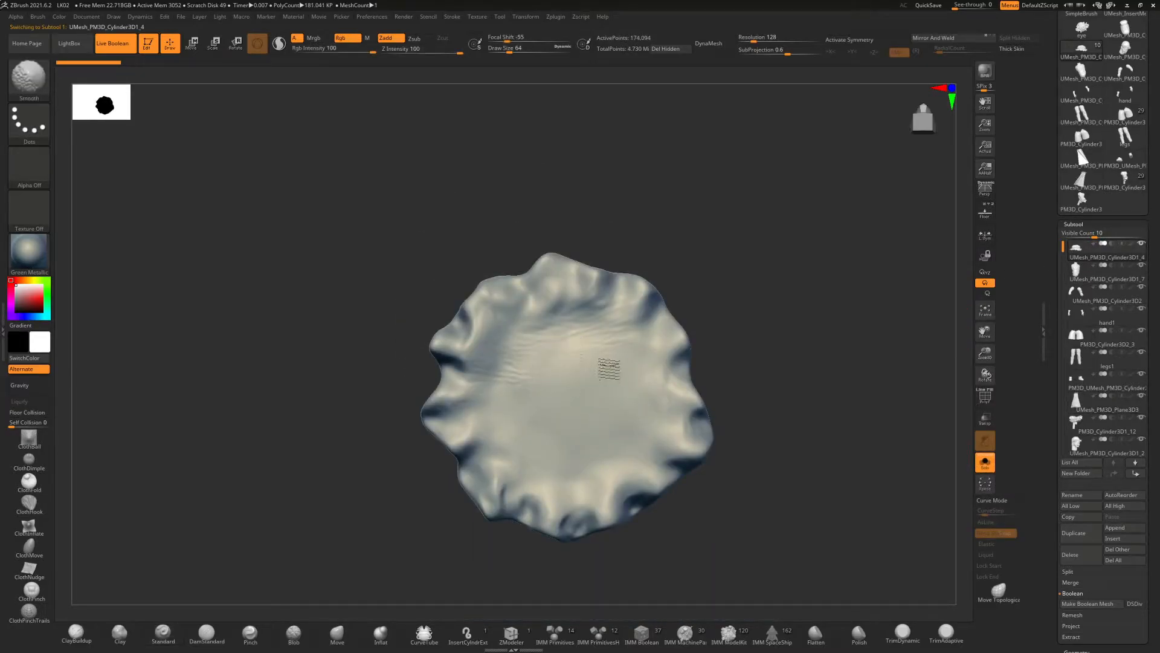
left_click_drag(780, 311, 846, 387)
Put the hat in a new subtool folder named "hat" and insert a Cube3D into it
left_click(1076, 473)
type("hat")
key("Return")
left_click(1122, 539)
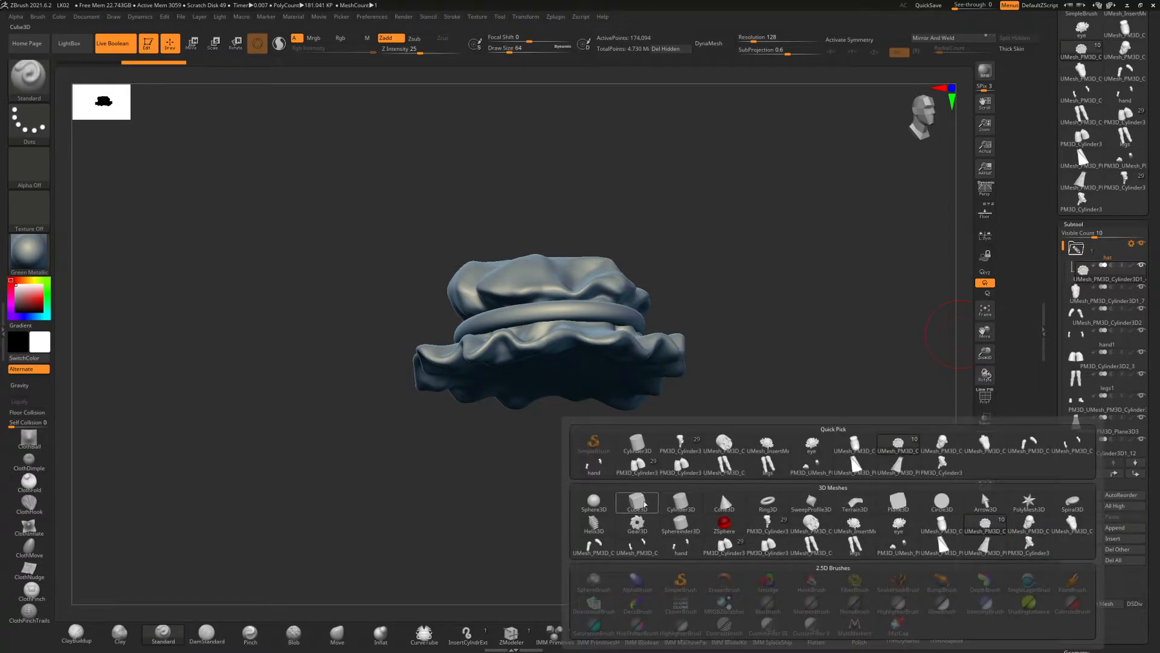
left_click(638, 501)
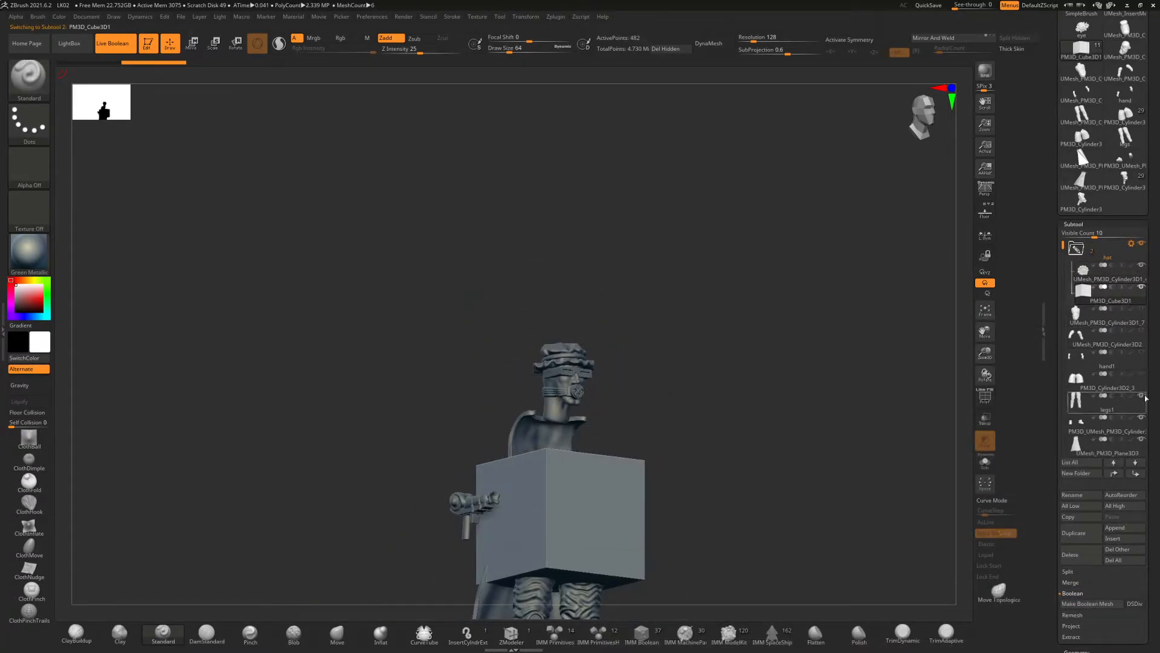
Set the subtool list's Visible Count to 17 and hide every subtool except the hat and the cube
left_click(1144, 396)
left_click_drag(1099, 234, 1118, 234)
left_click(1142, 482)
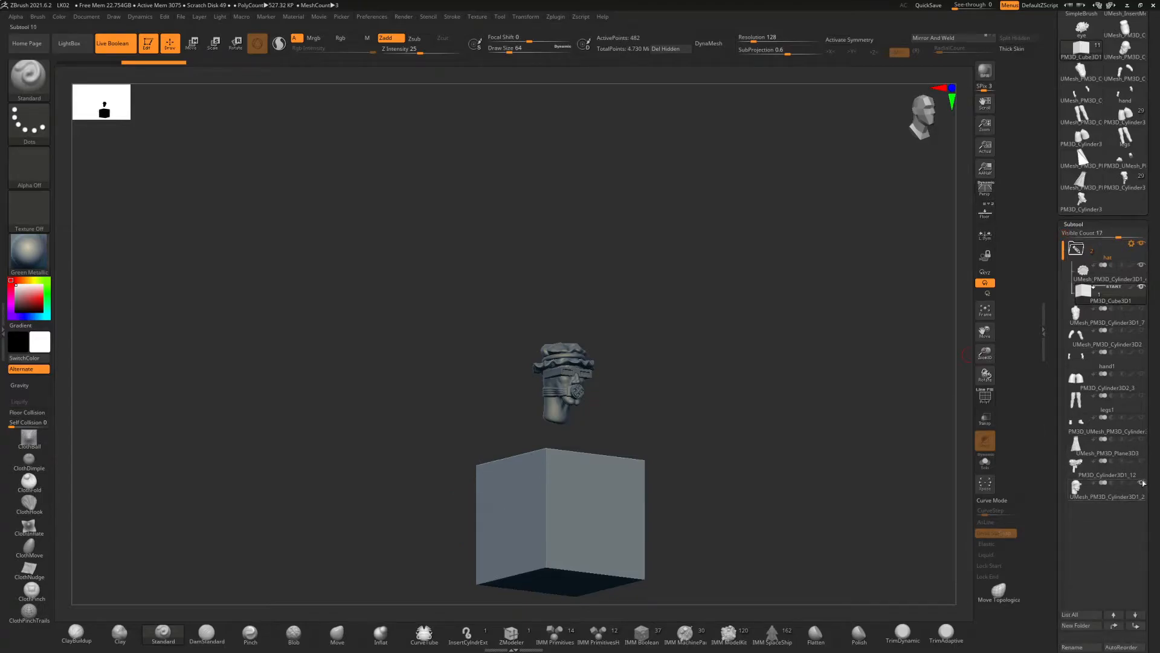
left_click(1141, 309)
Scale the cube down and raise it closer beneath the hat
left_click(192, 44)
left_click_drag(561, 521, 526, 547)
left_click_drag(561, 468, 561, 384)
left_click_drag(818, 369, 827, 334, "alt")
left_click_drag(827, 334, 786, 339)
Apply a gizmo deformer with lattice control points to the cube beneath the hat for shaping it into a peg
left_click(536, 277)
left_click(541, 313)
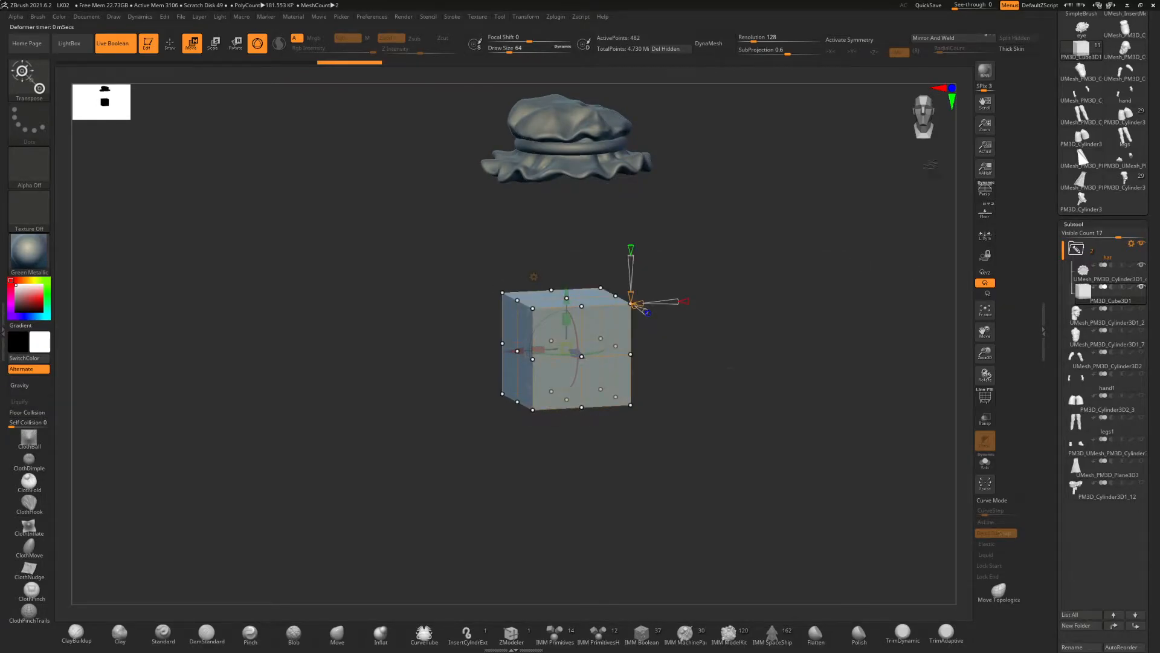
left_click_drag(713, 320, 768, 331)
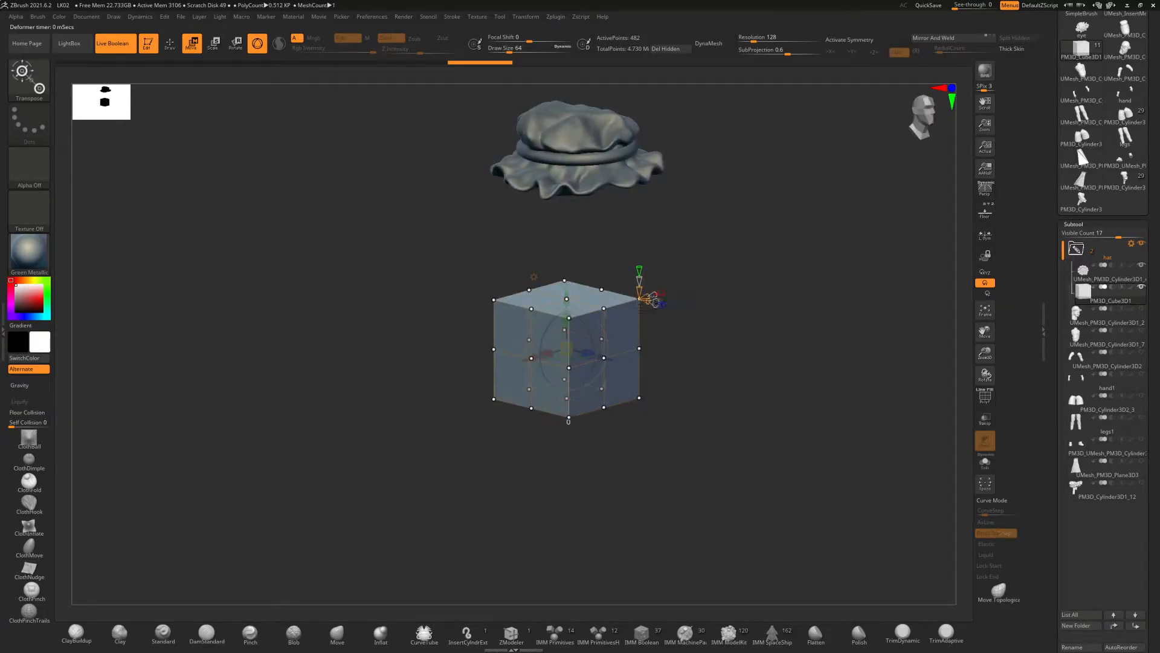
left_click_drag(763, 389, 686, 376)
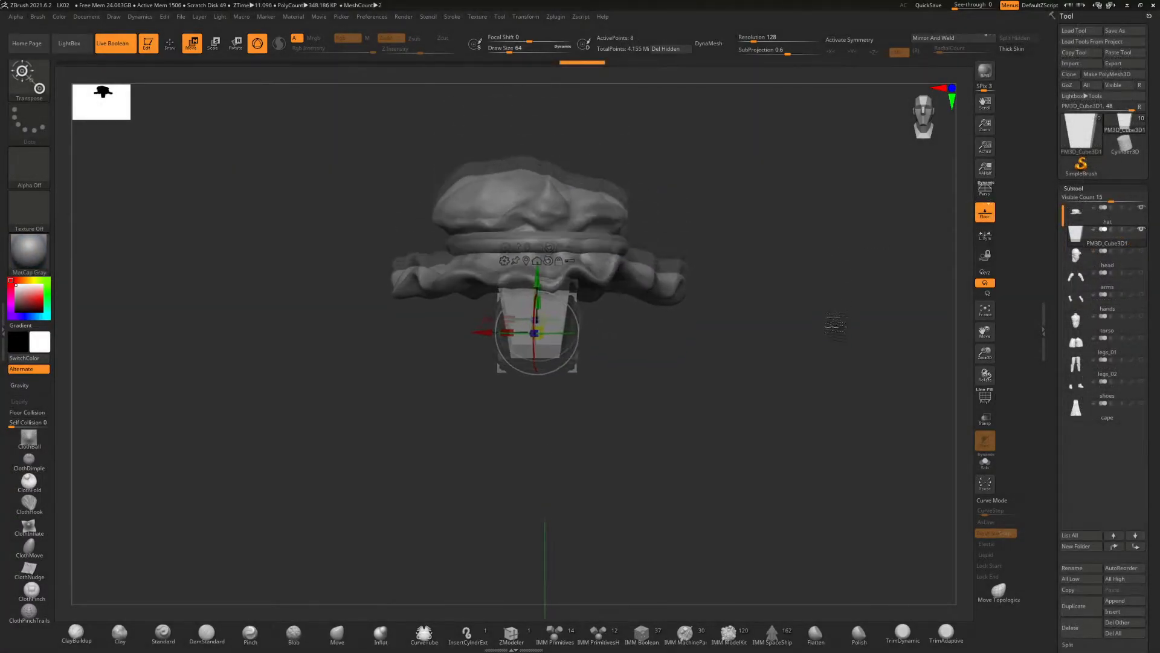
mouse_move(775, 347)
left_mouse_down()
mouse_move(783, 417)
mouse_move(767, 329)
left_mouse_up()
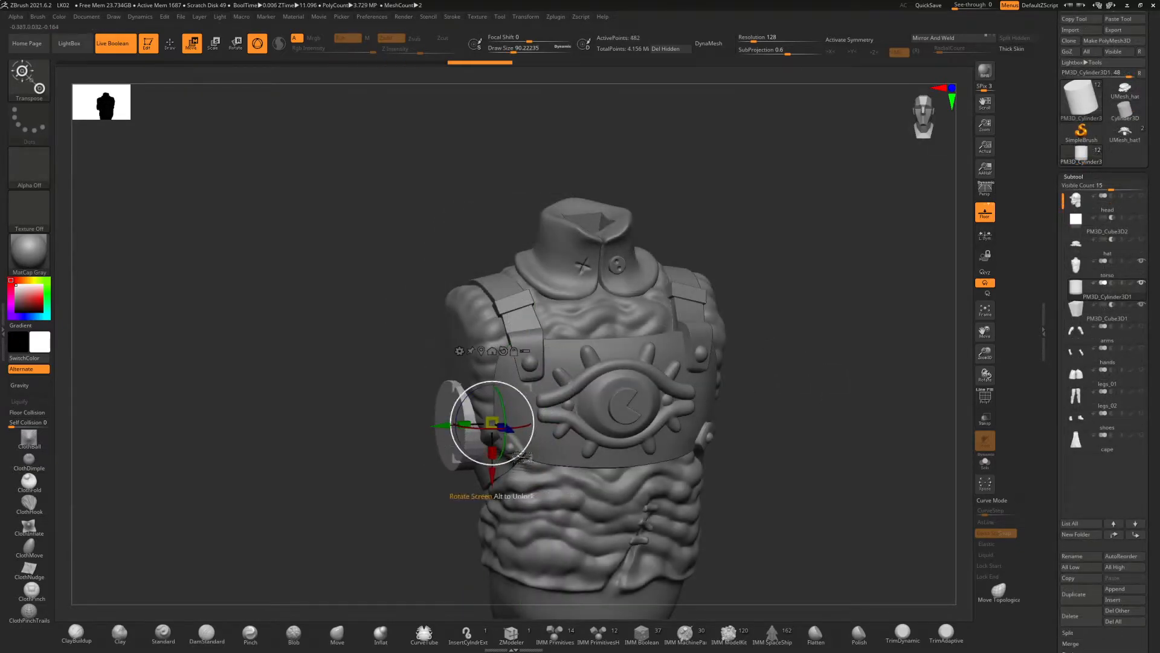
Scale and position the cylinder cutter against the torso's shoulder so it cuts a flat, round arm socket
left_click_drag(492, 476, 492, 400)
left_click_drag(768, 386, 846, 423)
mouse_move(528, 347)
left_mouse_down()
mouse_move(551, 348)
mouse_move(510, 347)
left_mouse_up()
left_click_drag(852, 387, 749, 387)
left_click_drag(444, 347, 459, 348)
left_click_drag(326, 362, 605, 363)
Reshape the torso's folds around the flat shoulder socket using the Move brush on the torso subtool
left_click(550, 338, "alt")
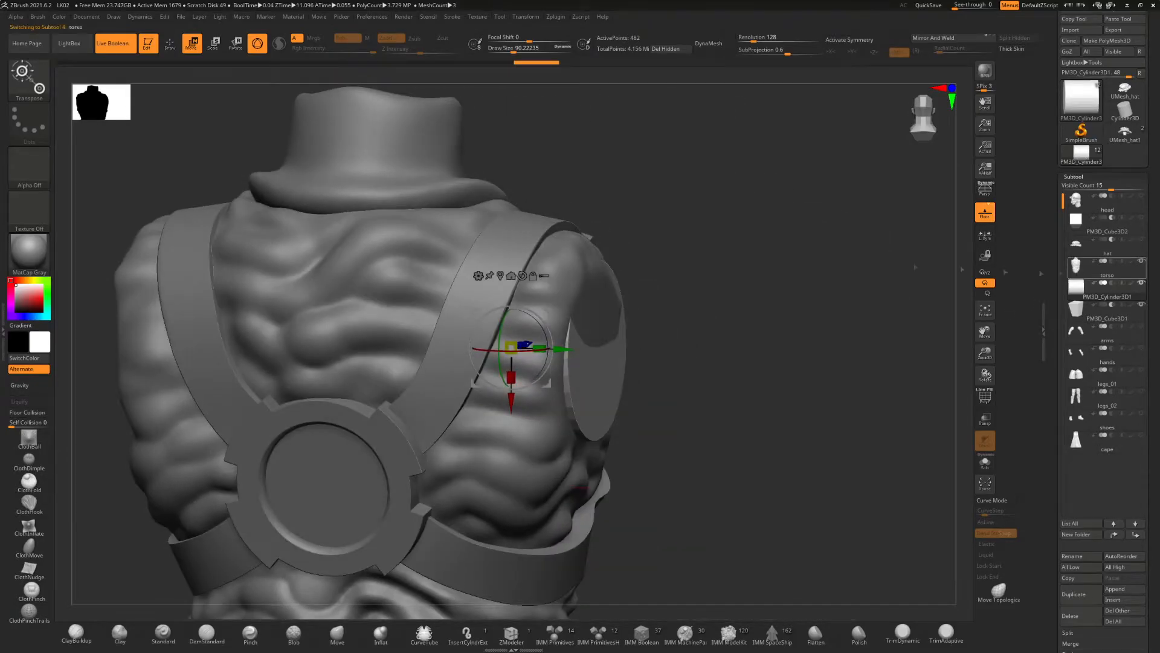
key("q")
left_click_drag(675, 296, 677, 353)
left_click_drag(579, 319, 634, 468)
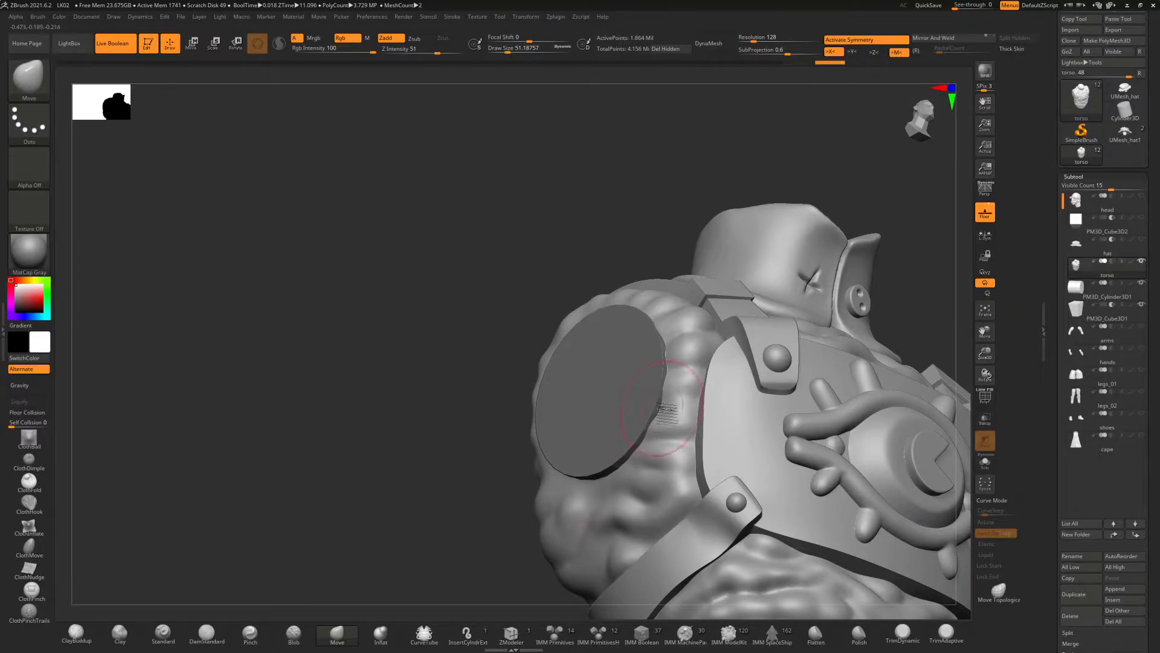
left_click_drag(668, 412, 594, 377)
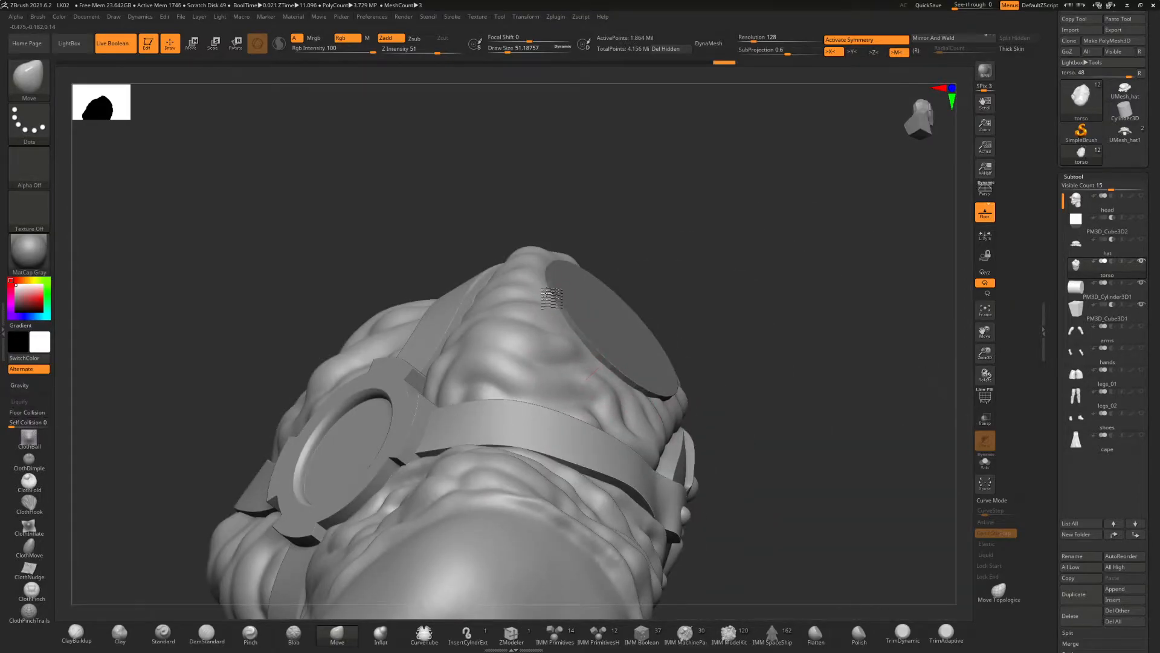
left_click_drag(605, 371, 622, 368)
right_click_drag(622, 369, 650, 260)
left_click_drag(648, 250, 649, 286)
mouse_move(649, 287)
right_mouse_down()
mouse_move(547, 282)
mouse_move(556, 332)
right_mouse_up()
Mirror the shoulder-cutting cylinder to the torso's other side with Mirror And Weld and check both sockets
left_click(592, 387, "alt")
right_click_drag(847, 284, 786, 271)
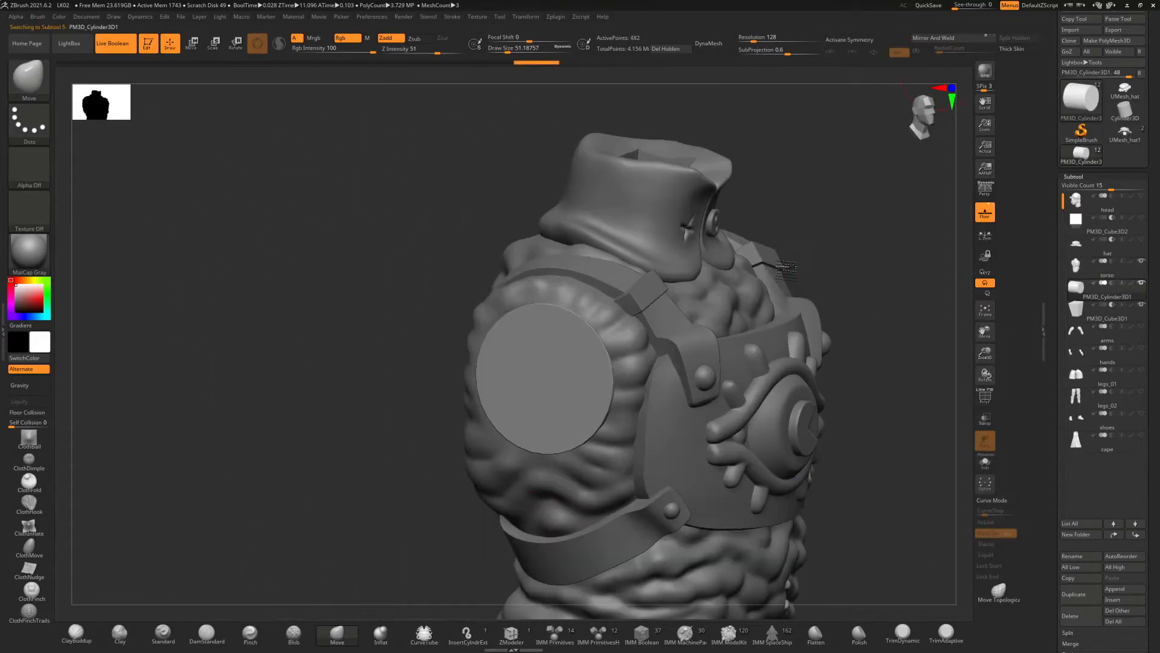
left_click(934, 40)
right_click_drag(580, 181, 901, 203)
left_click(818, 313, "alt")
right_click_drag(890, 313, 783, 382)
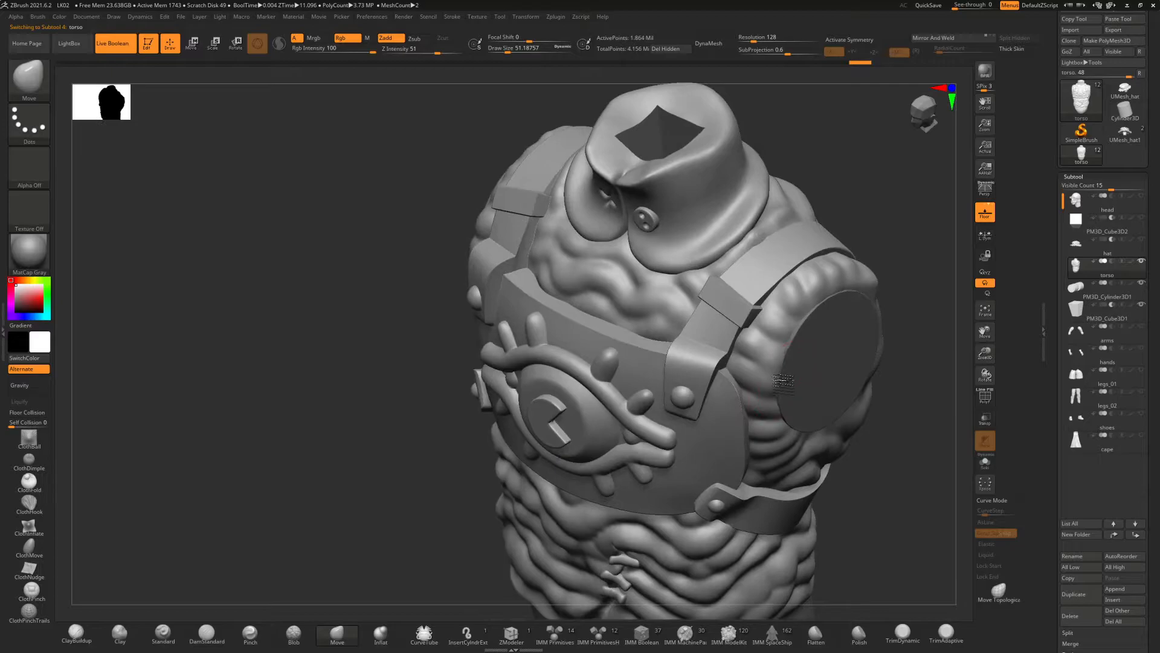
right_click_drag(822, 289, 677, 260)
right_click_drag(653, 339, 940, 320)
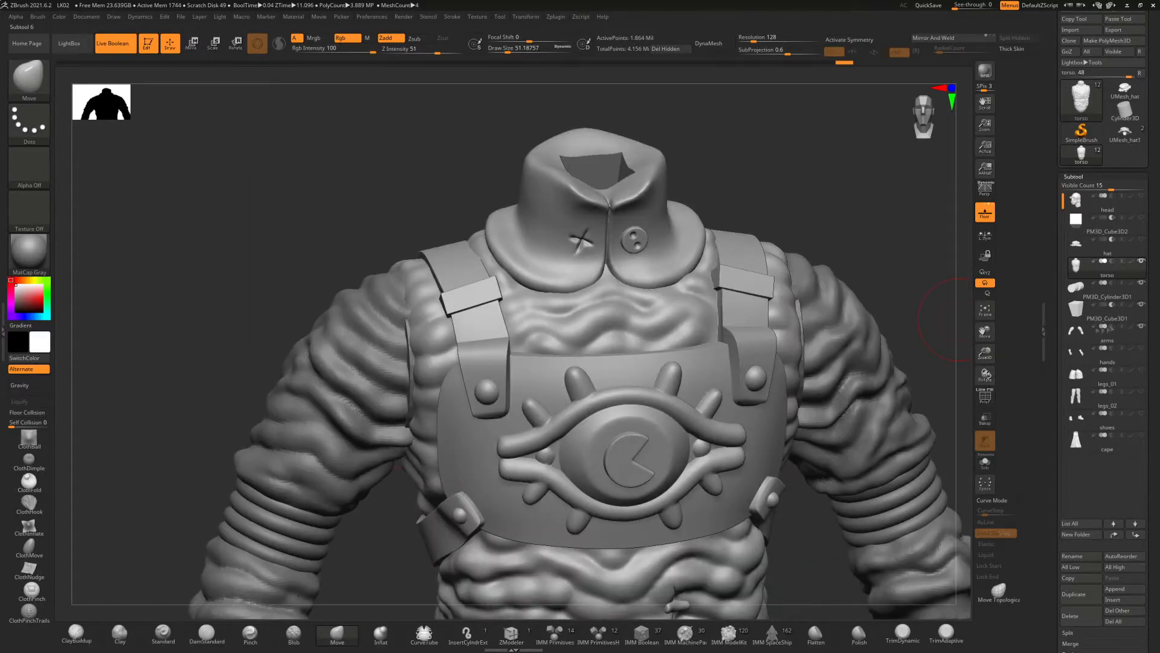
Toggle the arms subtool on and off to compare the shoulder fit, leaving it visible and selected
left_click(1142, 326)
left_click(1142, 326)
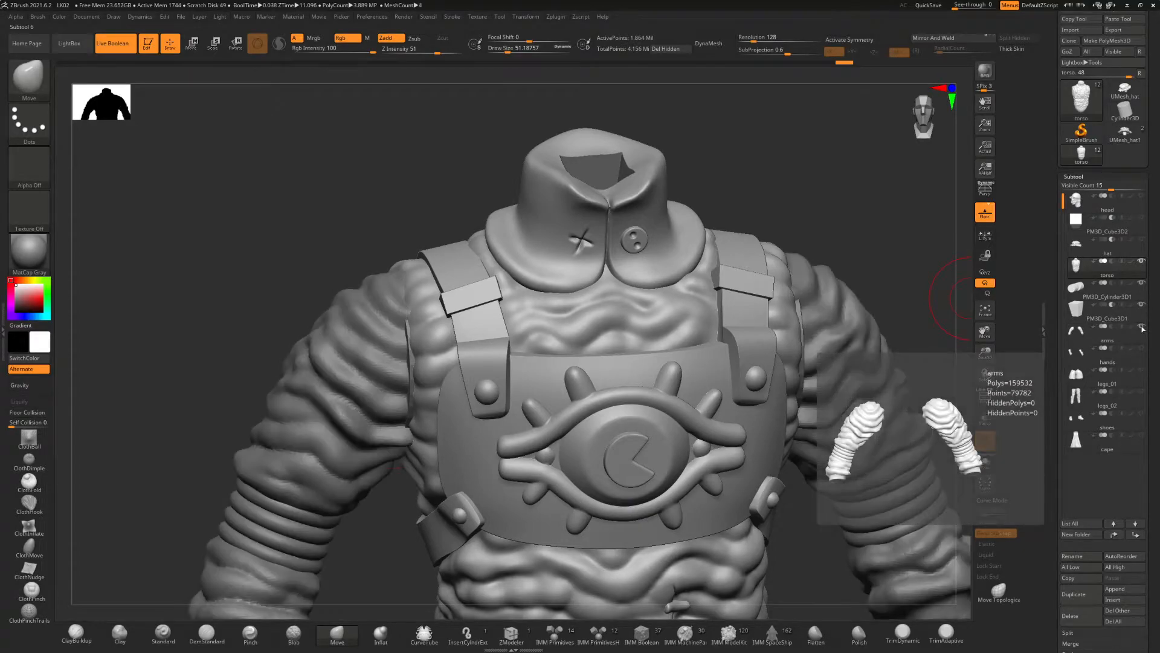
left_click(1142, 327)
left_click(1142, 327)
left_click(1141, 327)
left_click(1110, 291)
right_click_drag(919, 302, 904, 344, "ctrl")
left_click(1128, 334)
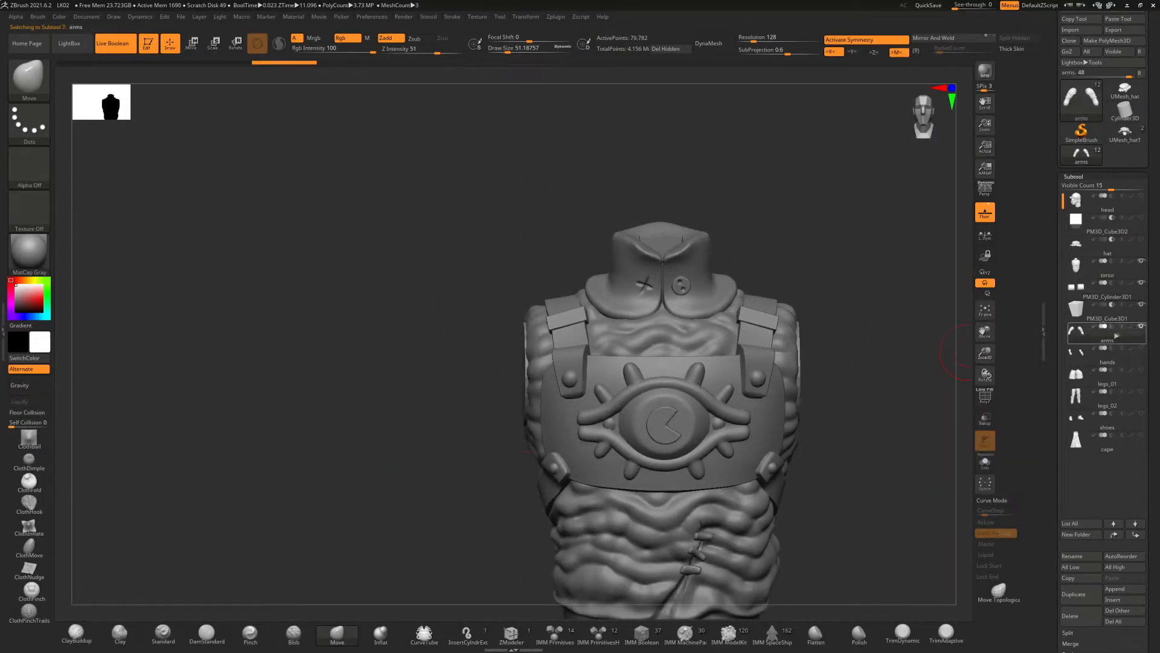
left_click(1112, 293)
left_click(1142, 327)
left_click(1118, 335)
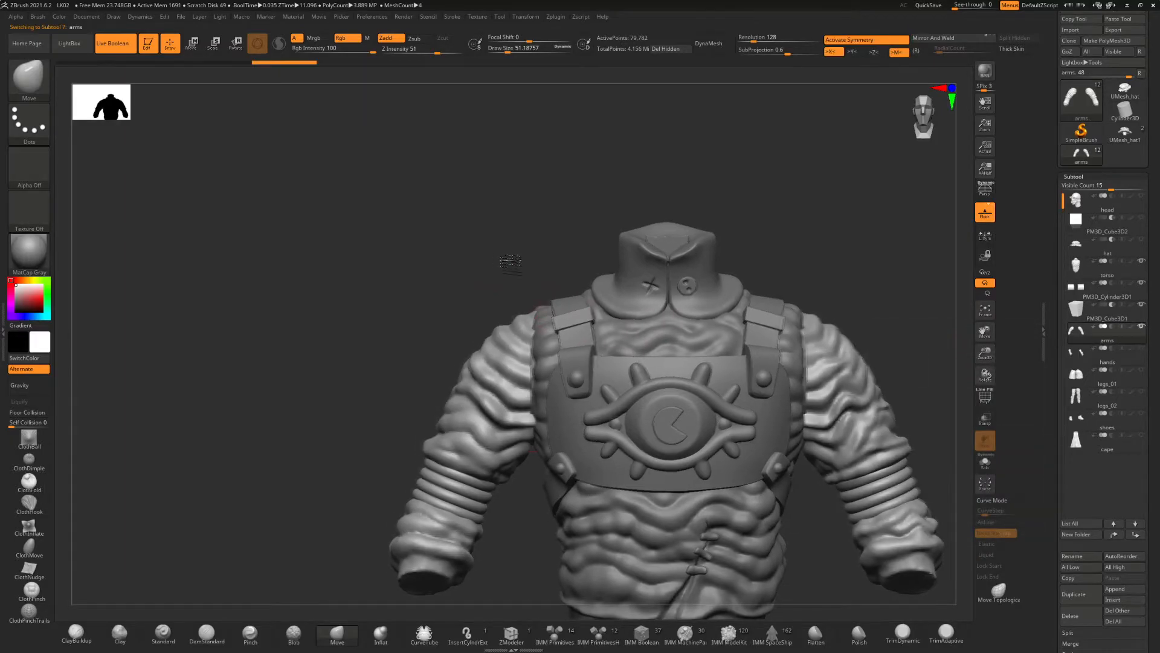
Turn off symmetry and nudge the top edge of the arm at the shoulder with the Move brush
right_click_drag(798, 302, 808, 226, "ctrl")
left_click(849, 41)
right_click_drag(435, 254, 381, 308)
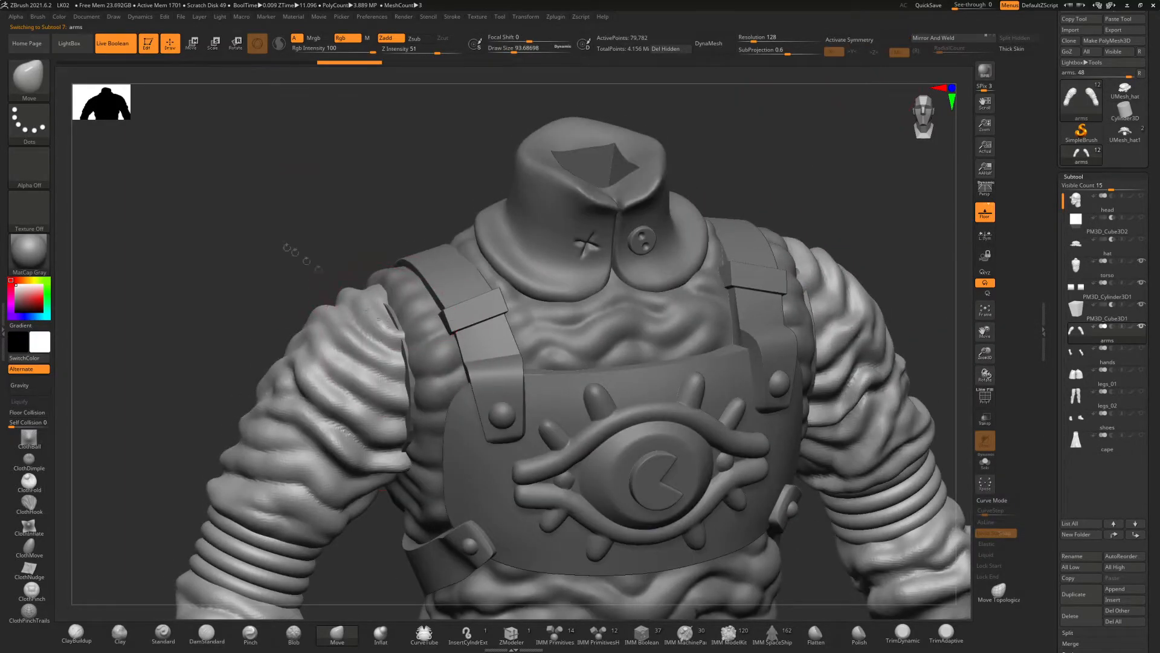
right_click_drag(302, 257, 415, 334)
left_click_drag(343, 309, 336, 321)
right_click_drag(338, 320, 441, 254)
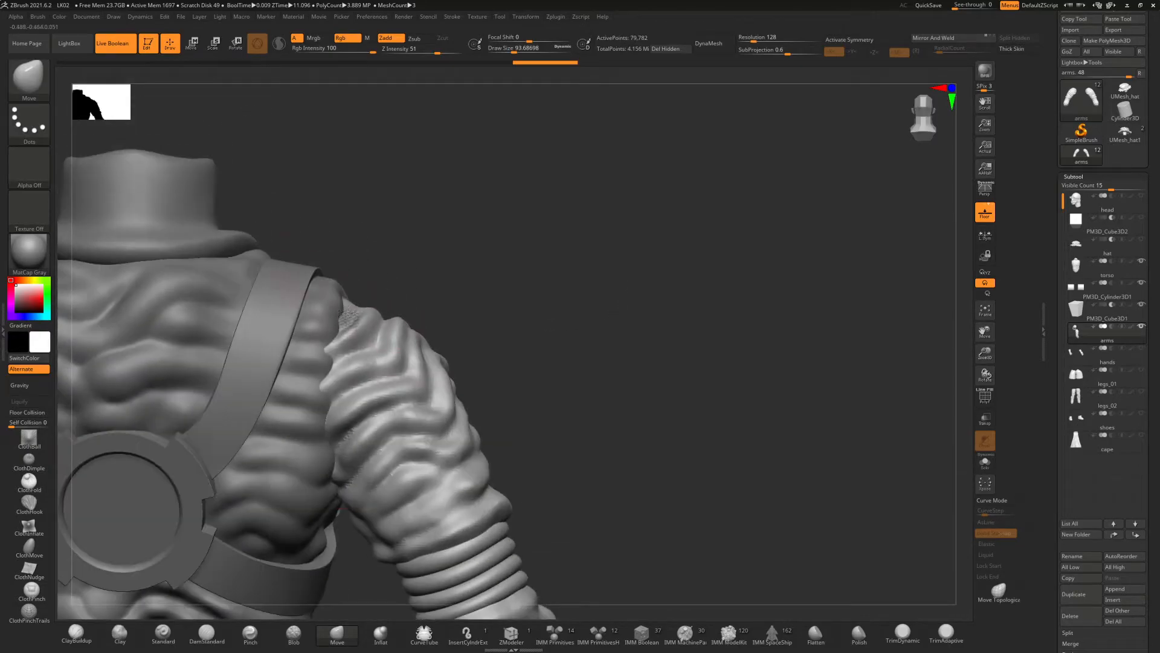
right_click_drag(502, 296, 385, 334)
left_click_drag(366, 330, 370, 337)
left_click_drag(364, 329, 368, 329)
left_click_drag(242, 266, 415, 280)
left_click_drag(353, 356, 345, 352)
Reduce the Move brush's draw size to about 62 and push the arm's rear and underarm edge toward the torso
left_click_drag(467, 309, 559, 316)
key("s")
left_click_drag(563, 321, 483, 338)
left_click_drag(326, 432, 318, 436)
left_click_drag(459, 314, 423, 411)
left_click_drag(358, 464, 347, 465)
mouse_move(472, 375)
left_mouse_down()
mouse_move(471, 417)
mouse_move(465, 302)
left_mouse_up()
left_click_drag(336, 451, 327, 452)
left_click_drag(513, 406, 326, 155)
left_click_drag(420, 321, 411, 324)
left_click_drag(414, 331, 394, 354)
left_click_drag(409, 346, 403, 347)
left_click_drag(390, 442, 391, 386)
key("ctrl+z")
Tuck the arm's inner back edge against the torso's shoulder cut with small Move brush strokes
left_click_drag(388, 472, 604, 435)
left_click_drag(396, 375, 390, 377)
left_click_drag(604, 435, 593, 450)
left_click_drag(396, 384, 388, 387)
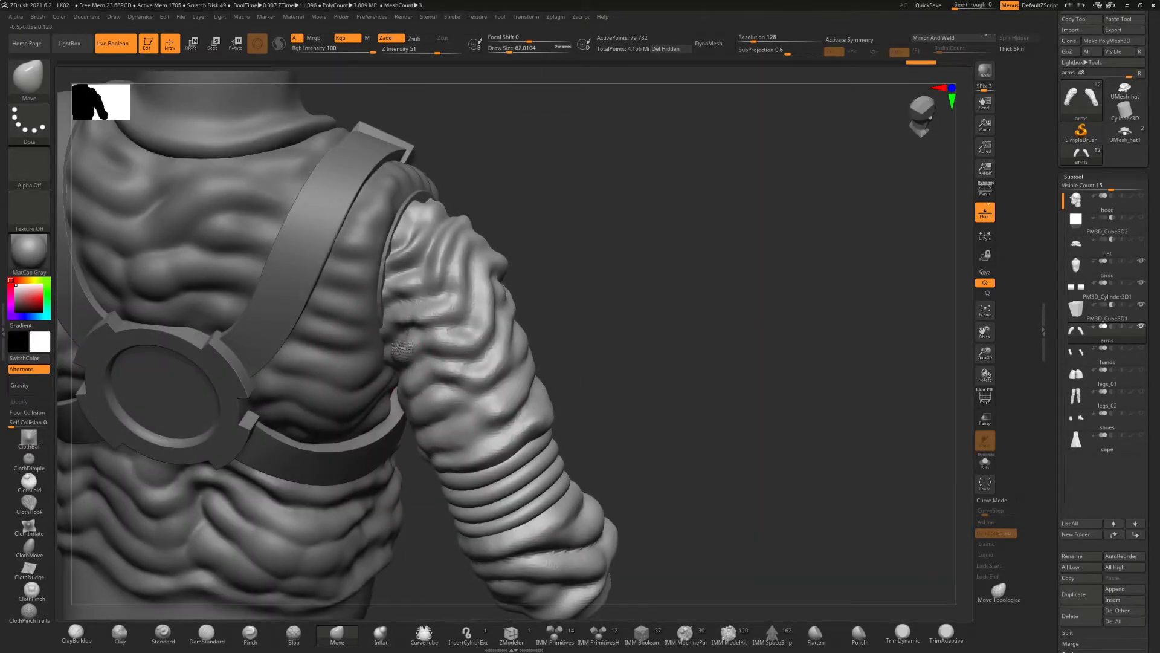
left_click_drag(604, 447, 623, 363)
left_click_drag(396, 368, 387, 357)
left_click_drag(629, 351, 532, 460)
left_click_drag(390, 344, 383, 322)
mouse_move(392, 296)
left_mouse_down()
mouse_move(382, 308)
mouse_move(387, 284)
left_mouse_up()
mouse_move(562, 368)
left_mouse_down()
mouse_move(610, 281)
mouse_move(619, 300)
left_mouse_up()
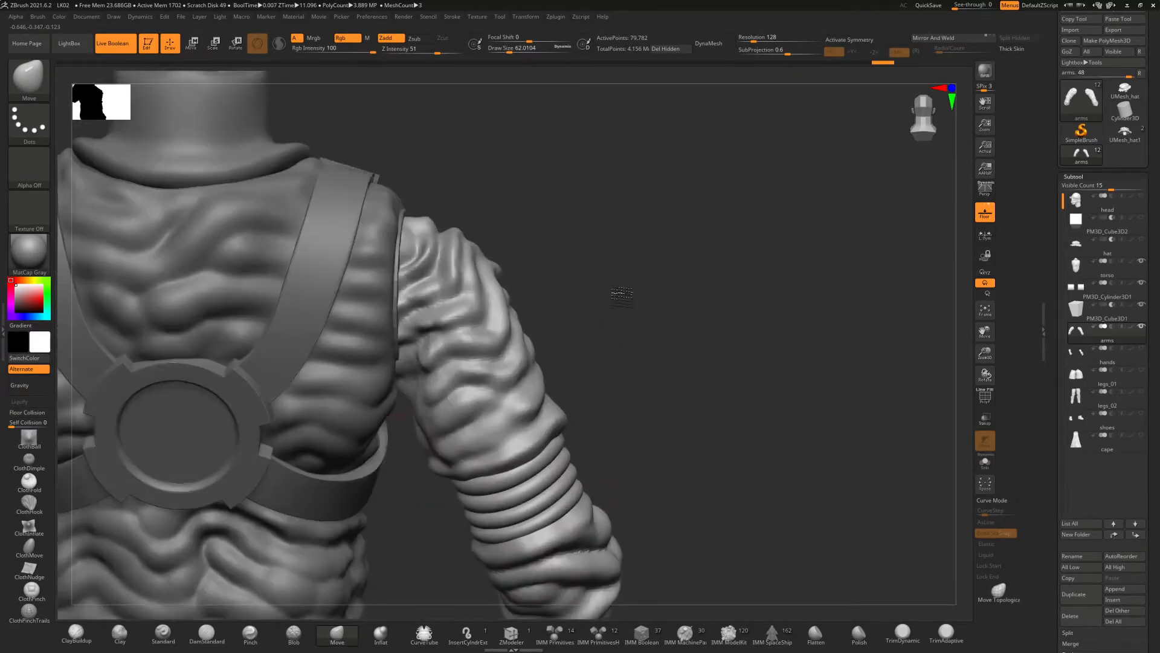
left_click_drag(399, 344, 392, 343)
mouse_move(585, 347)
left_mouse_down()
mouse_move(388, 354)
mouse_move(388, 342)
left_mouse_up()
mouse_move(369, 478)
left_mouse_down()
mouse_move(450, 514)
mouse_move(538, 493)
left_mouse_up()
left_click_drag(391, 289, 384, 287)
mouse_move(571, 266)
left_mouse_down()
mouse_move(560, 176)
mouse_move(405, 266)
mouse_move(393, 217)
left_mouse_up()
left_click_drag(395, 336, 339, 284)
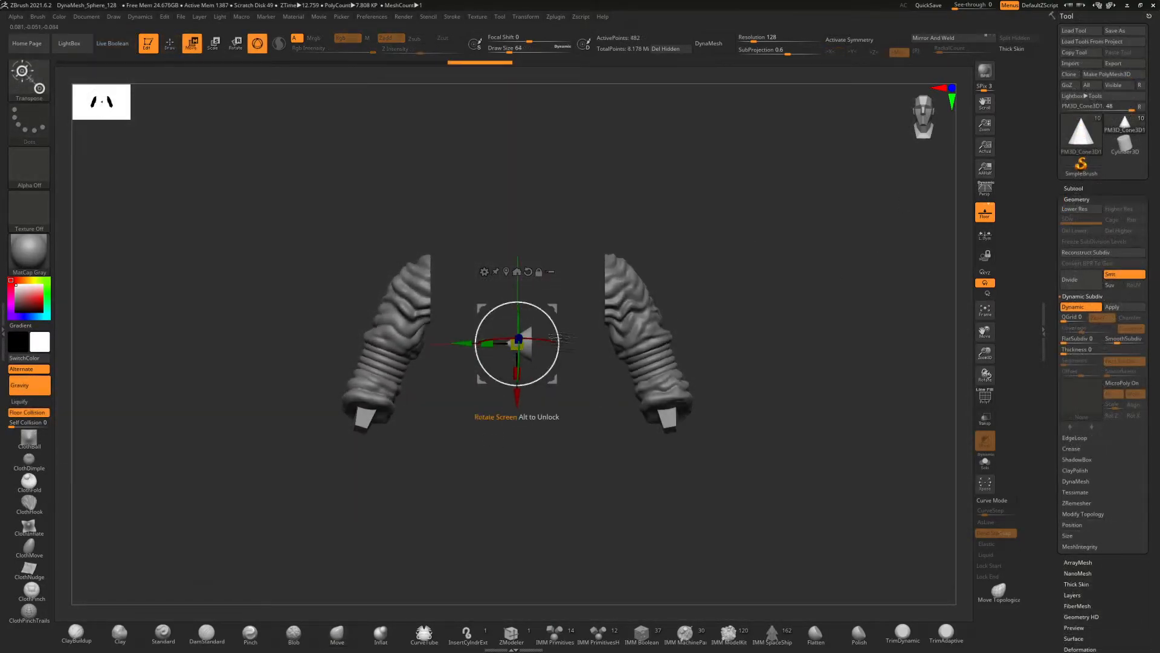
Move the cone from between the arms to the flat shoulder end of one arm
left_click_drag(518, 341, 435, 275)
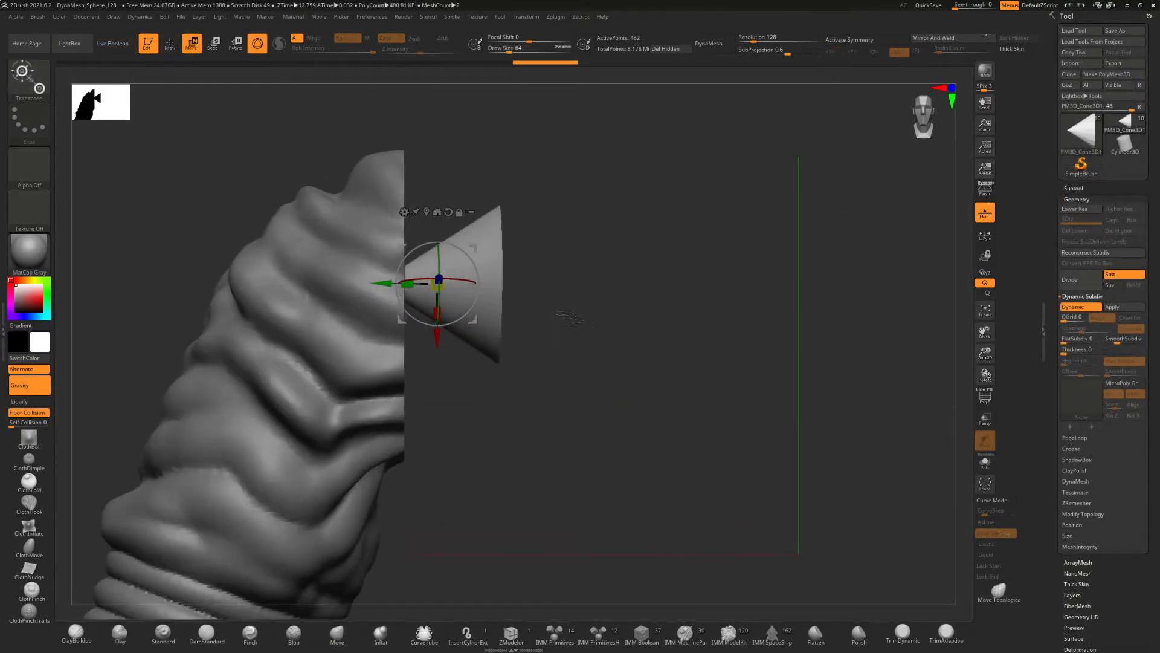
left_click_drag(595, 336, 544, 334)
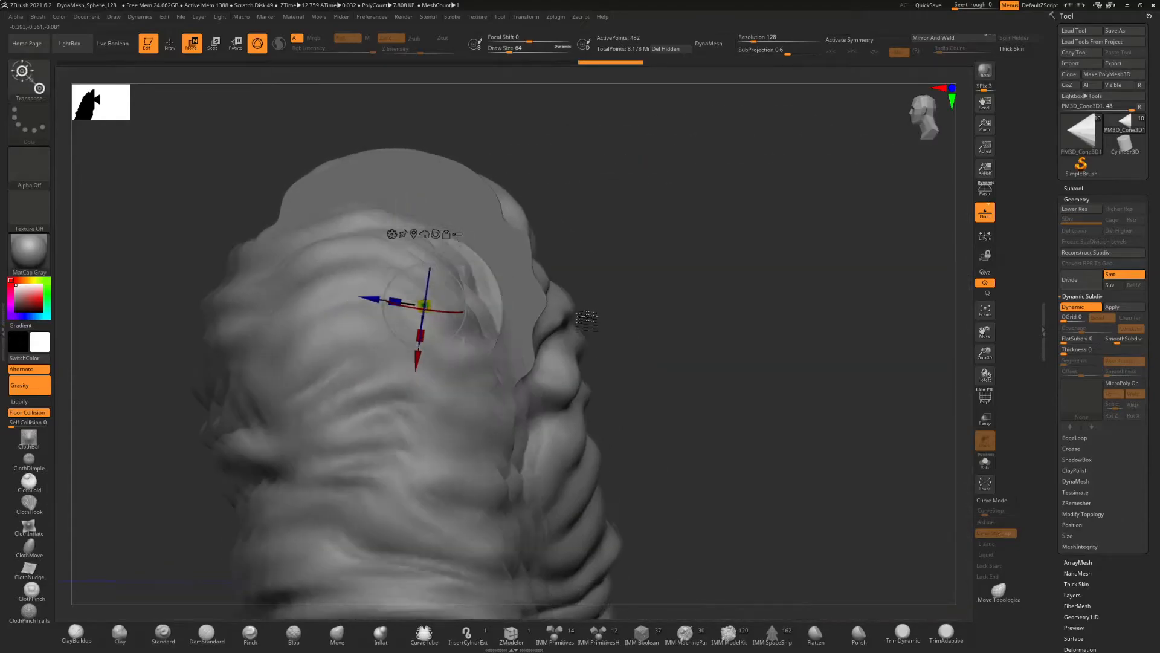
left_click_drag(586, 319, 640, 320)
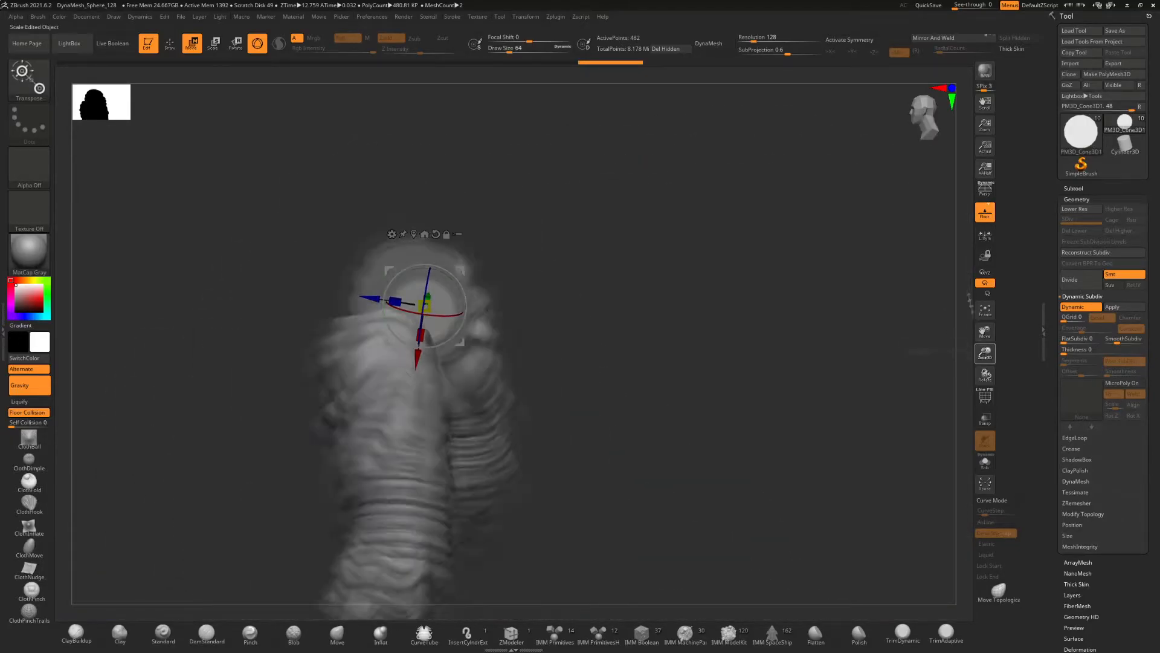
left_click_drag(571, 193, 792, 571, "ctrl+shift")
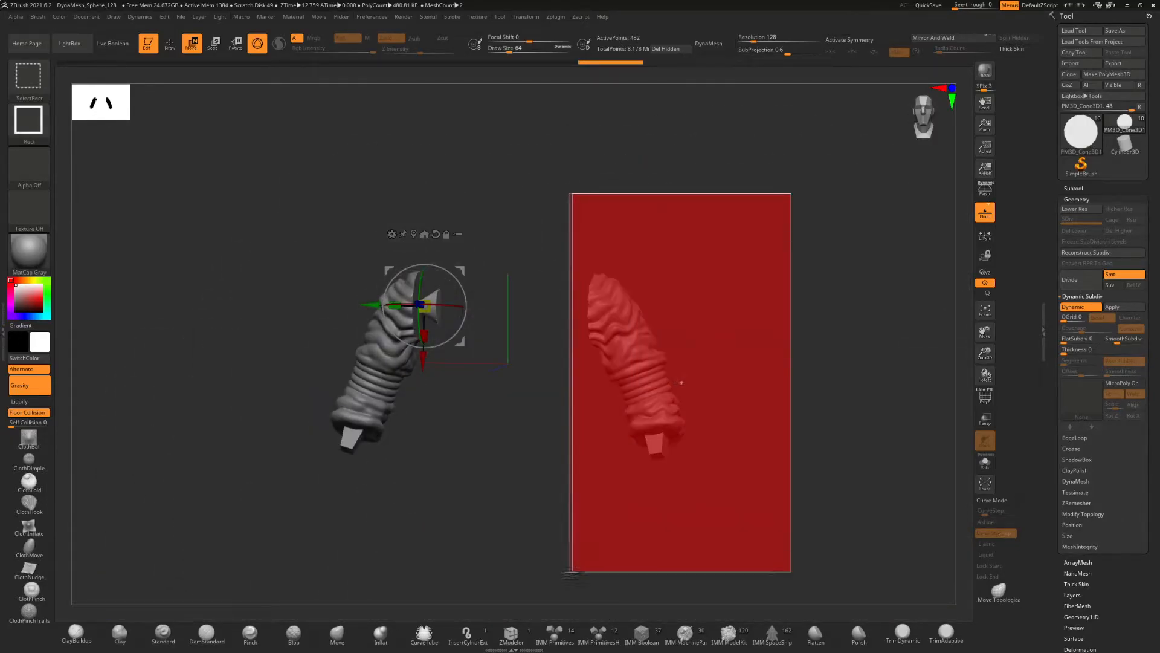
left_click_drag(573, 571, 570, 572, "ctrl+shift")
left_click(1074, 189)
left_click(1107, 235)
left_click_drag(801, 203, 853, 328, "shift")
key("q")
left_click_drag(855, 186, 533, 519, "ctrl+shift")
mouse_move(811, 204)
left_mouse_down("ctrl")
mouse_move(875, 286)
mouse_move(568, 425)
left_mouse_up("ctrl")
key("ctrl+z")
mouse_move(780, 254)
left_mouse_down()
mouse_move(804, 365)
mouse_move(756, 290)
left_mouse_up()
mouse_move(756, 290)
left_mouse_down("alt")
mouse_move(750, 229)
mouse_move(725, 242)
left_mouse_up("alt")
left_click_drag(368, 466, 532, 312, "ctrl+shift")
left_click_drag(547, 262, 541, 247, "ctrl+alt+shift")
left_click(531, 238, "ctrl+shift")
mouse_move(786, 272)
left_mouse_down("alt")
mouse_move(894, 423)
mouse_move(836, 410)
mouse_move(880, 503)
left_mouse_up("alt")
Realign the cone's gizmo and adjust the cone's position so its tip sinks into the arm's flat shoulder face
left_click(1107, 257)
left_click_drag(933, 355, 907, 447, "alt")
key("w")
left_click_drag(465, 392, 432, 254)
left_click(316, 163, "alt")
left_click_drag(492, 160, 511, 275)
left_click_drag(272, 252, 252, 259)
left_click_drag(484, 242, 366, 127)
left_click_drag(230, 241, 238, 243)
left_click_drag(589, 281, 568, 360)
left_click_drag(292, 193, 292, 184)
left_click_drag(484, 200, 683, 202, "shift")
left_click_drag(241, 237, 244, 237)
left_click_drag(429, 241, 493, 329, "alt")
Enable Live Boolean, preview the cone in different boolean modes and adjust its depth in the shoulder
left_click(1111, 252)
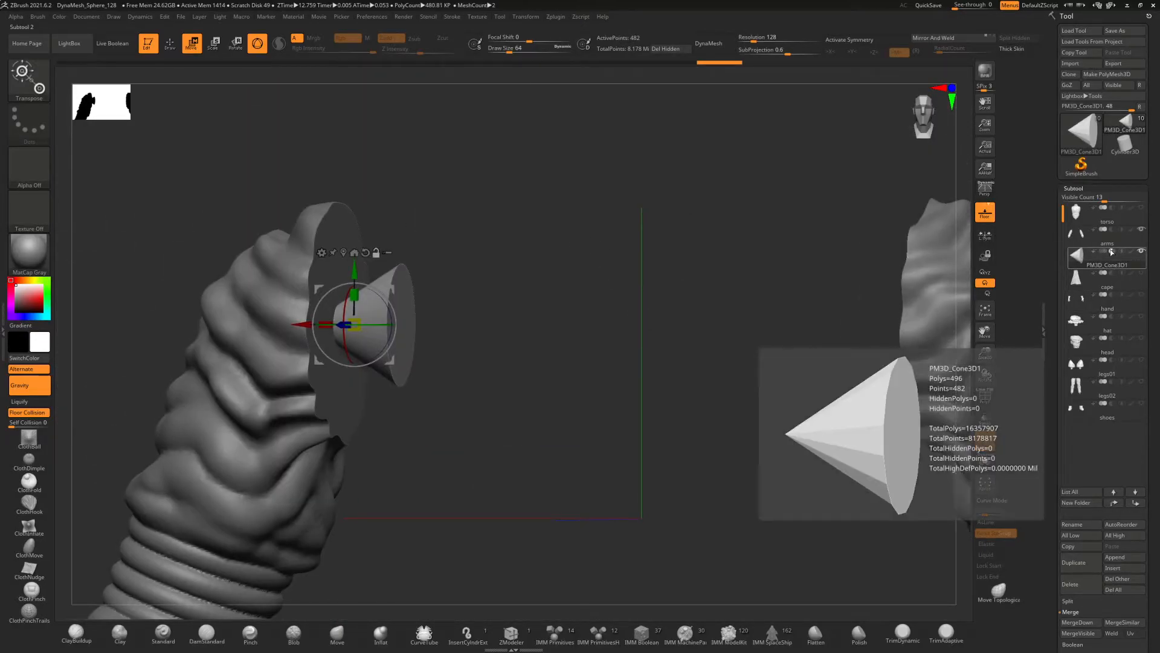
left_click(1110, 235)
left_click(1111, 256)
left_click(115, 43)
left_click_drag(526, 256, 450, 297)
left_click_drag(332, 316, 366, 321)
left_click_drag(586, 317, 641, 301)
left_click(1113, 252)
left_click(1112, 252)
left_click(1112, 252)
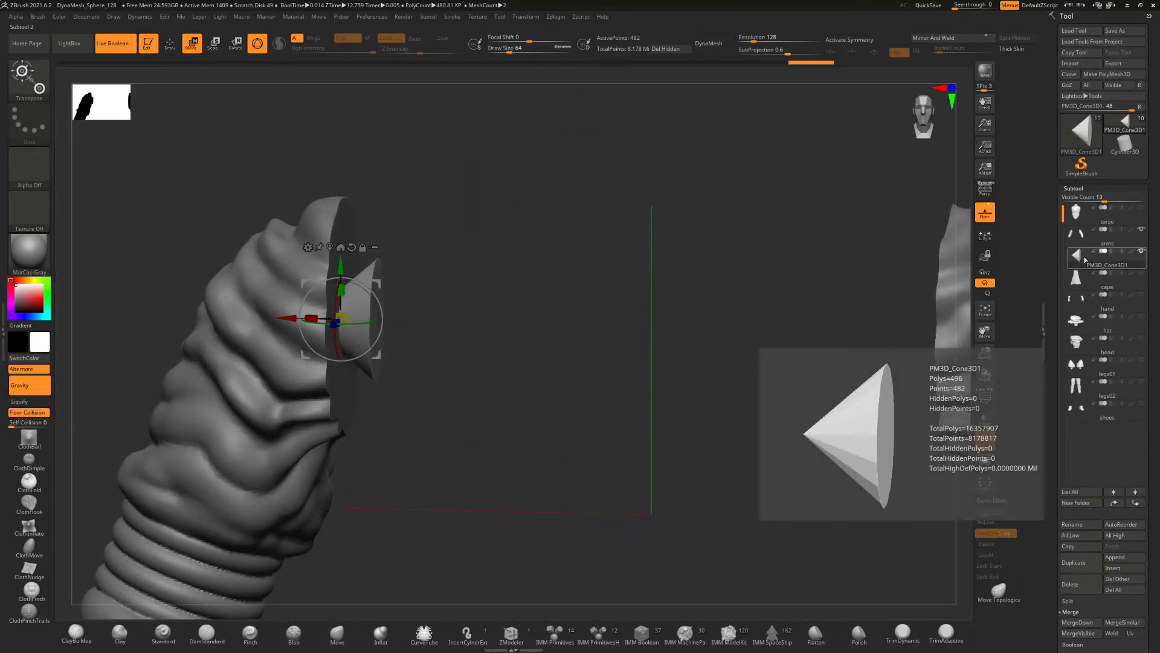
Duplicate the cone, place the flipped copy outside the shoulder, and set the original cone to subtract from the arm
left_click(1075, 562)
left_click(1090, 280)
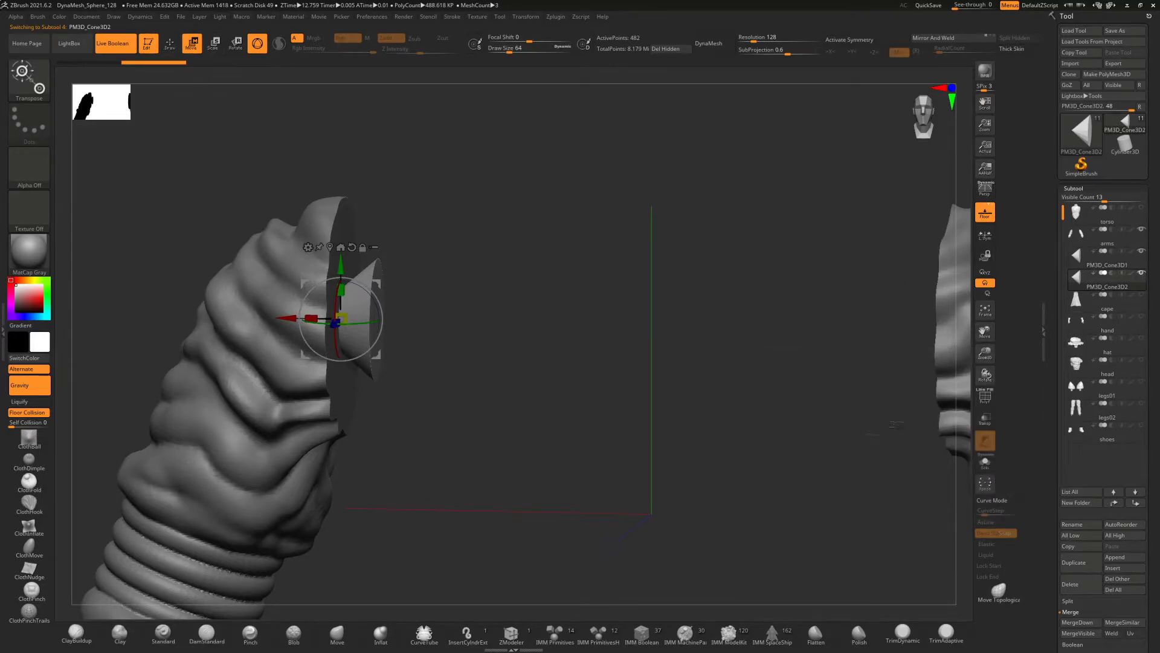
left_click_drag(448, 368, 438, 308, "alt")
left_click_drag(335, 327, 412, 325)
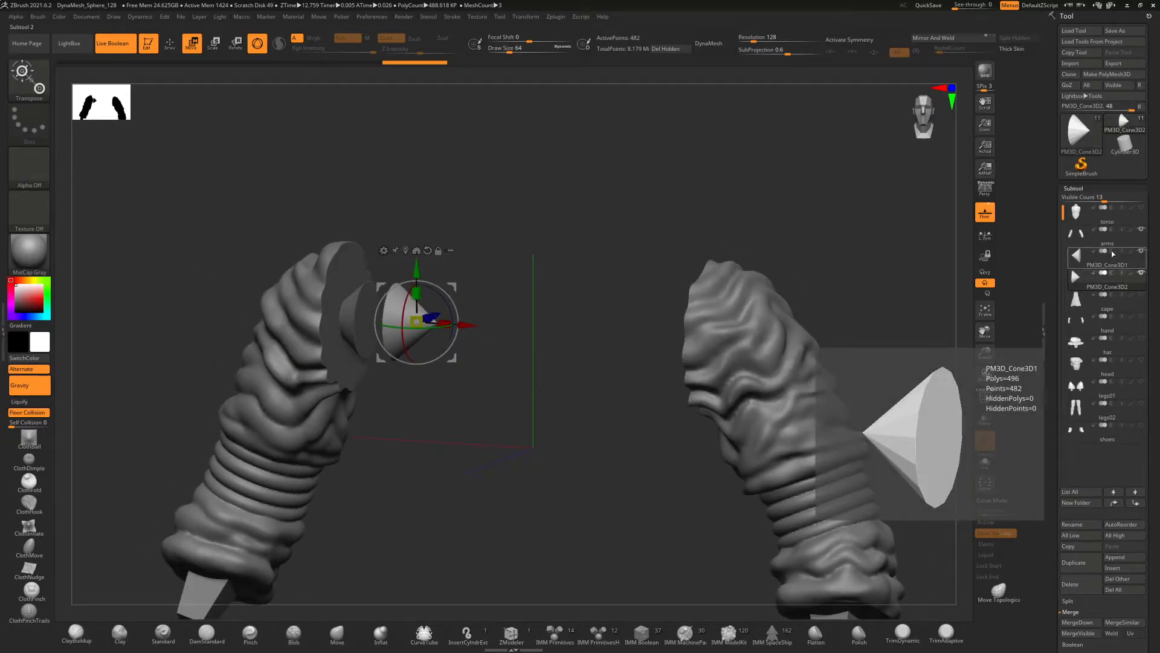
left_click(1113, 254)
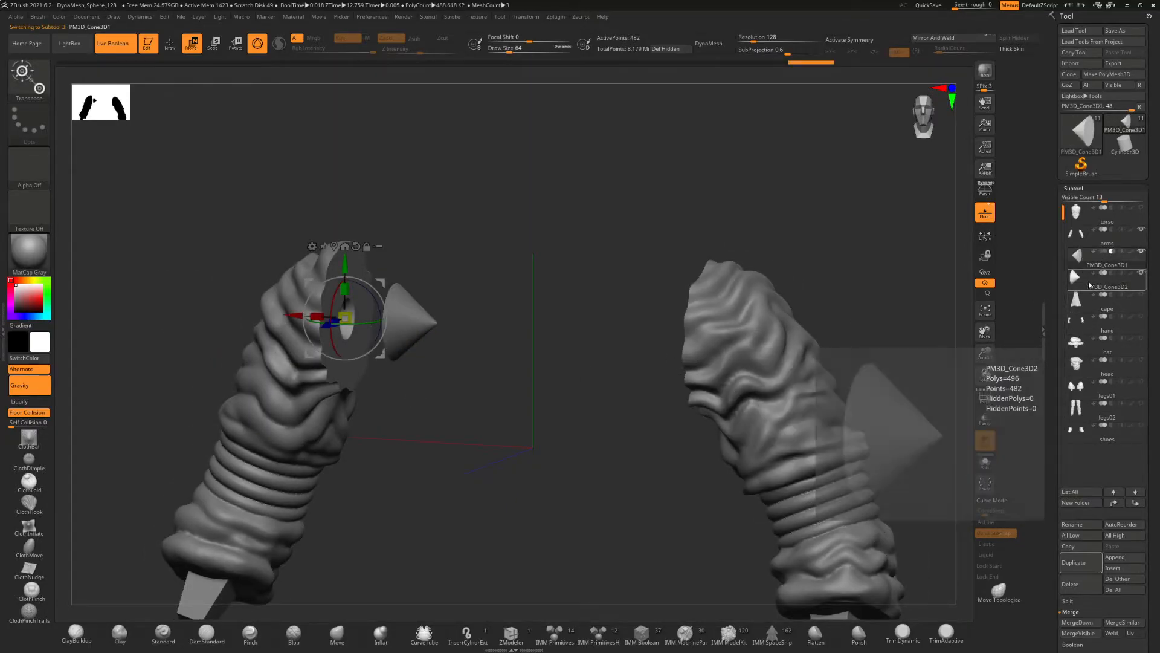
Duplicate the flipped cone and move the new copy down below it
left_click(1089, 284)
key("ctrl+shift+d")
left_click(1089, 305)
right_click_drag(931, 349, 701, 390, "ctrl")
left_click_drag(416, 266, 417, 434)
left_click_drag(480, 489, 295, 487)
Adjust the cone subtools' visibility and boolean settings and apply Mirror And Weld
left_click(1141, 294)
left_click(1113, 281)
left_click(1141, 272)
left_click(1113, 259)
right_click_drag(876, 284, 780, 315)
right_click_drag(780, 315, 813, 451, "ctrl")
left_click(932, 39)
right_click_drag(831, 302, 824, 274)
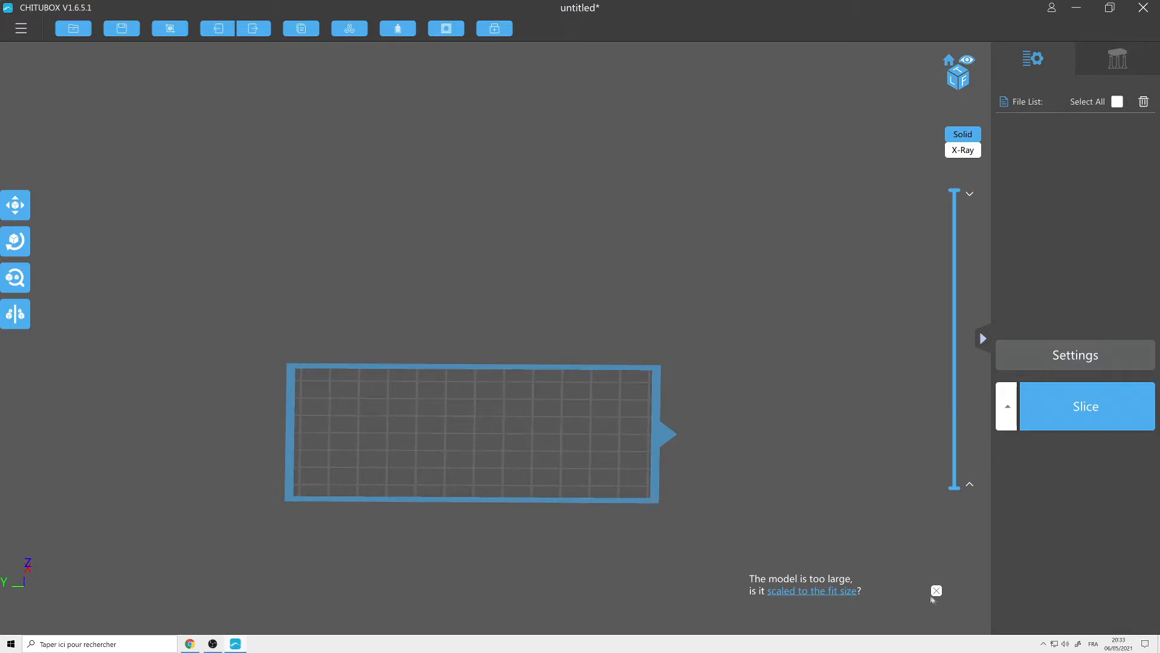
In CHITUBOX, dismiss the scale-to-fit suggestion and examine the imported 1.torso.stl on the build plate
left_click(936, 590)
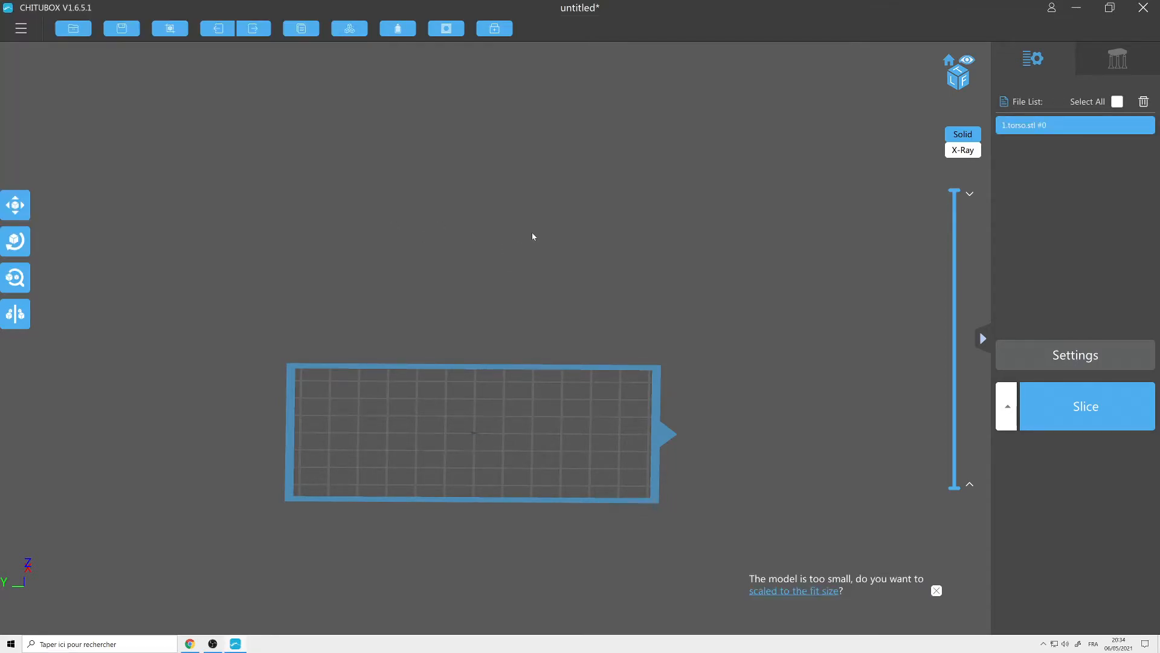
right_click_drag(578, 248, 606, 295)
scroll(599, 312, "up", 4)
scroll(604, 316, "up", 6)
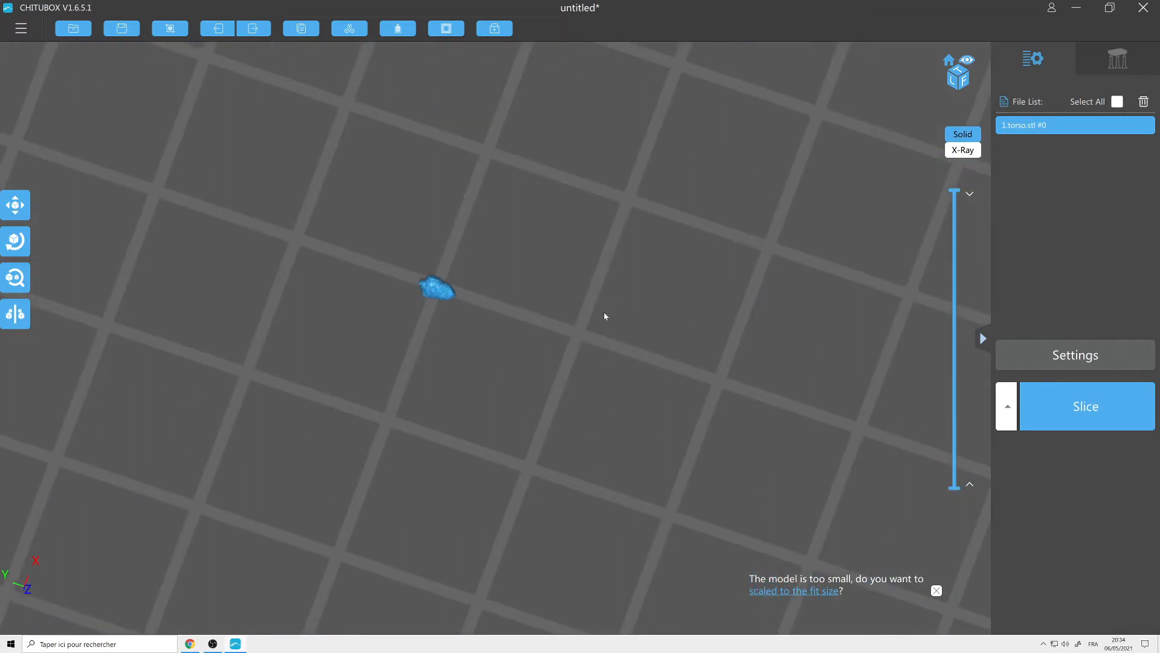
right_click_drag(547, 253, 579, 175)
scroll(562, 201, "down", 7)
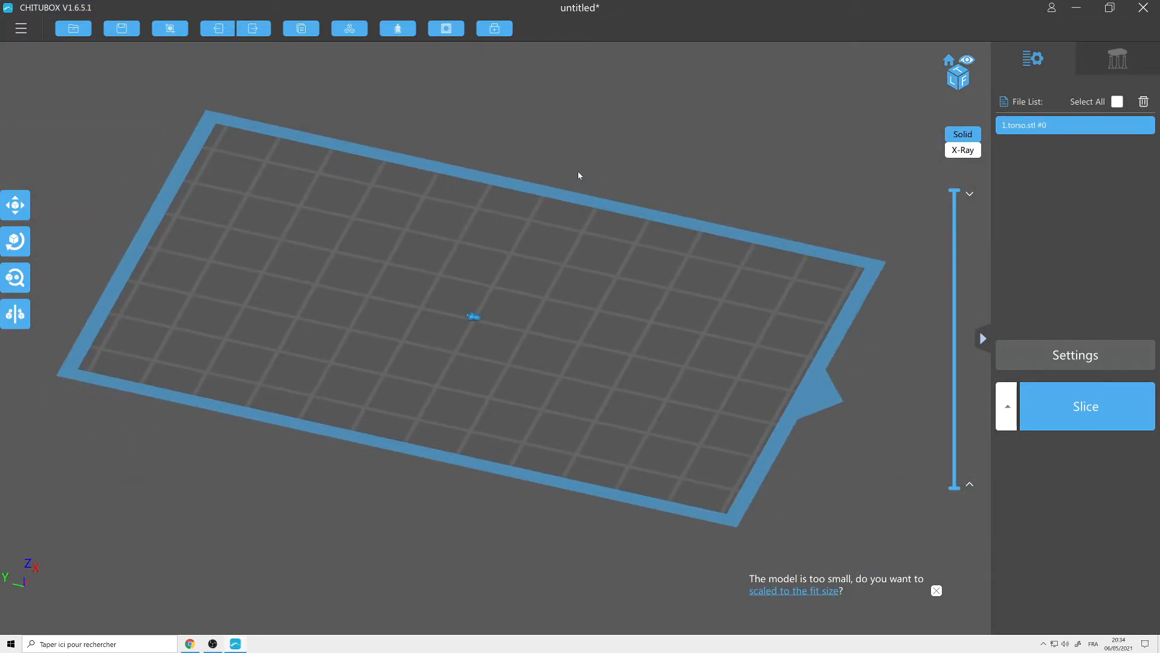
Try scaling the torso proportionally to Z heights of 10, 15 and 20 mm
left_click(18, 282)
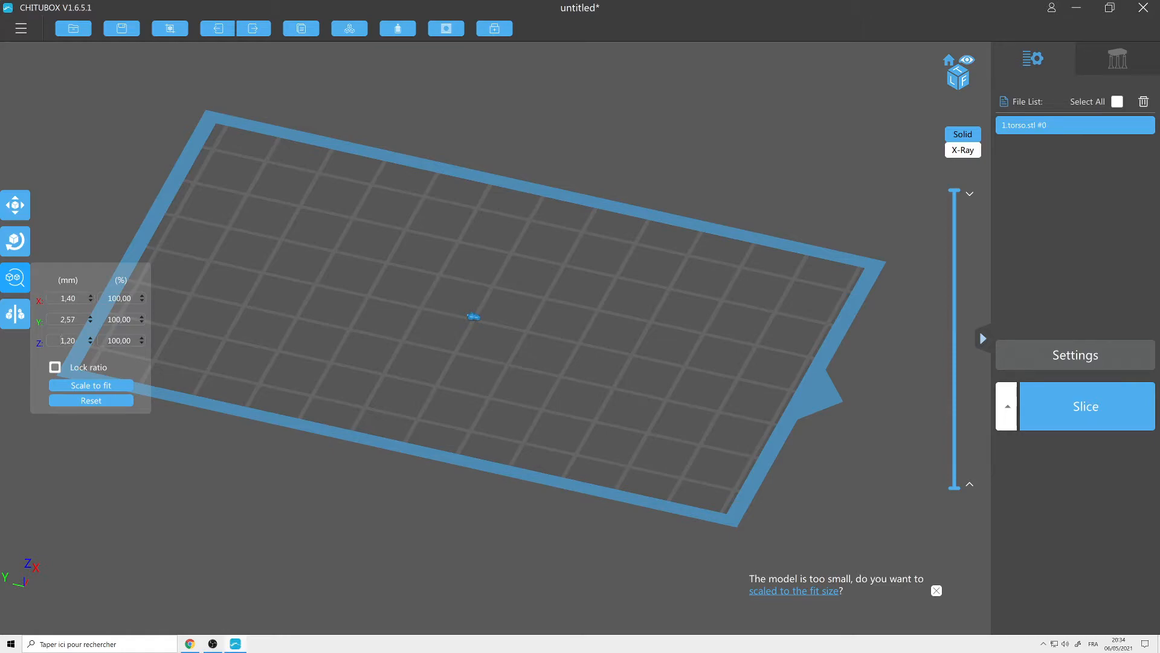
type("10")
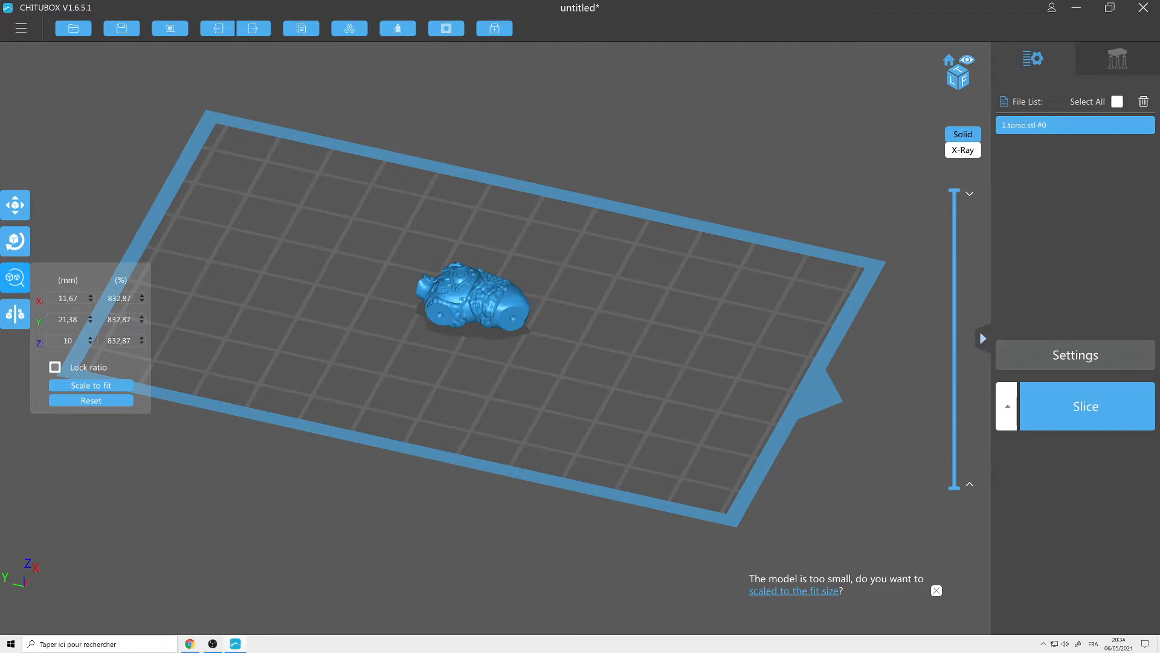
key("BackSpace")
type("5")
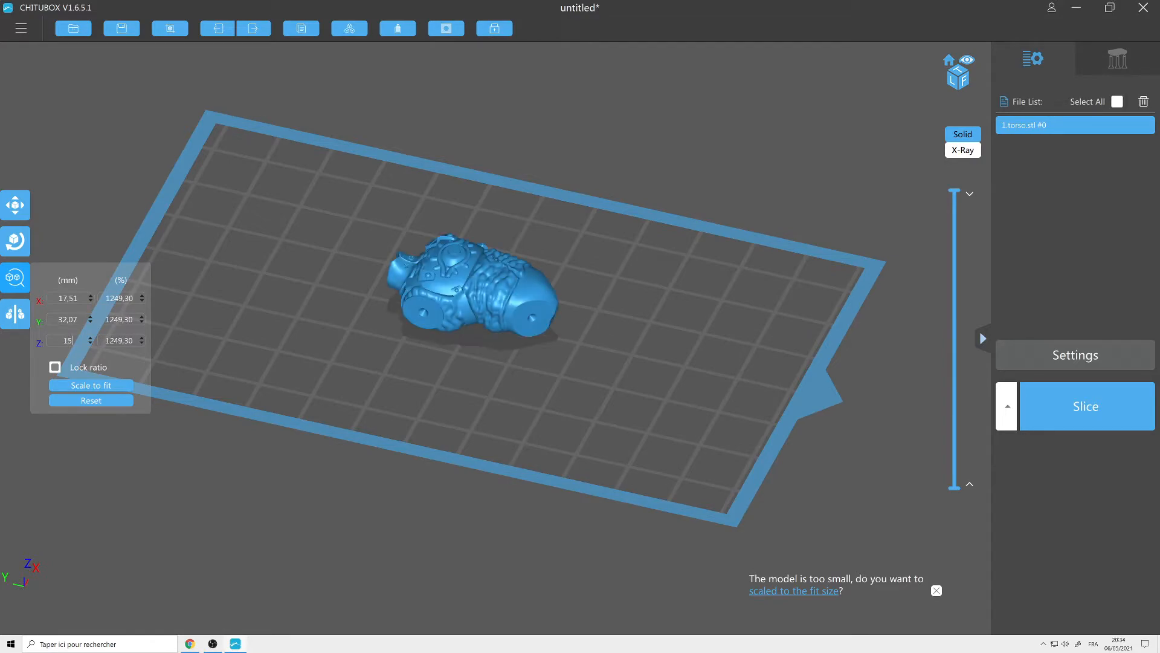
key("BackSpace")
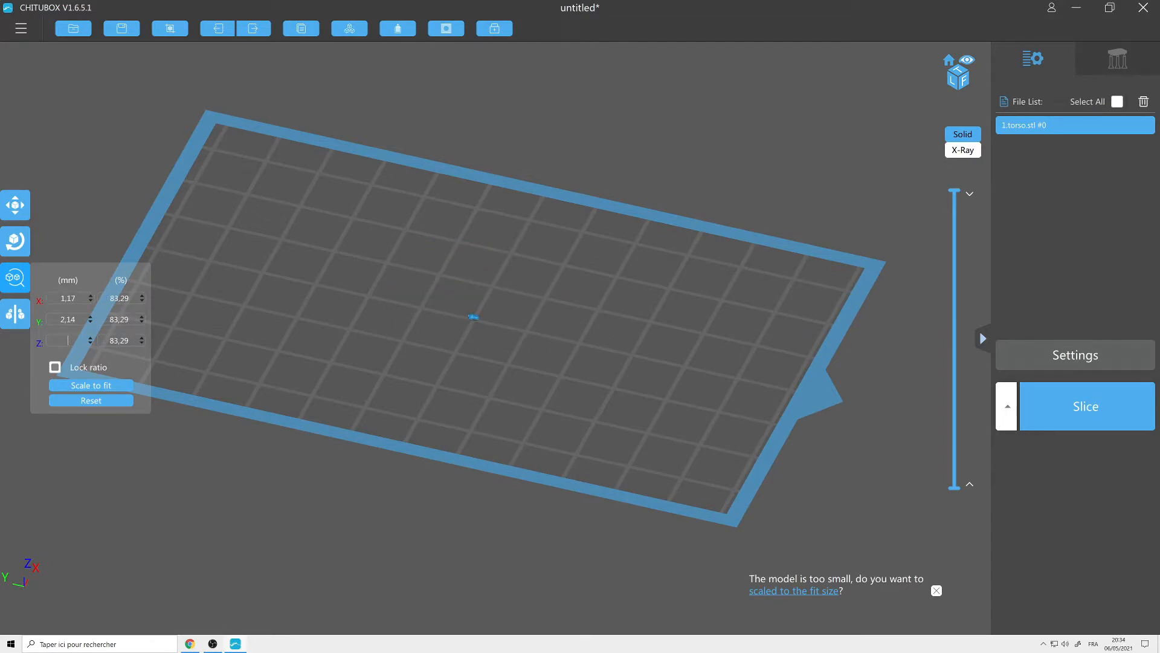
key("BackSpace")
type("20")
left_click_drag(614, 183, 641, 193)
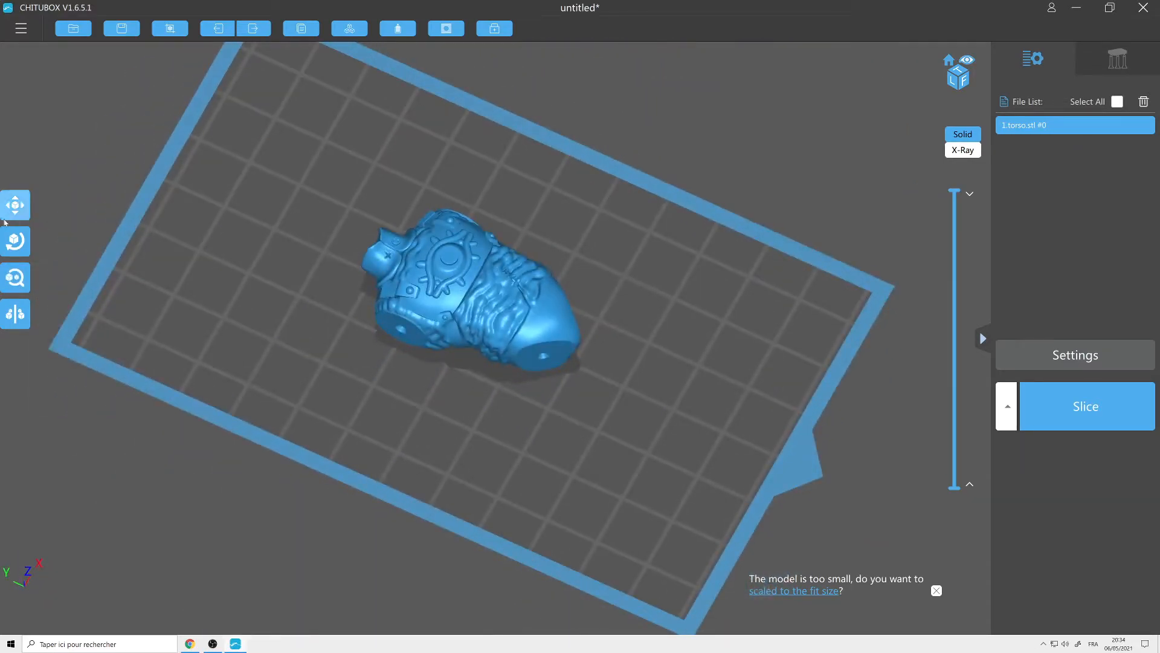
Rescale the torso proportionally in Z, trying 50 mm and settling on 40 mm
left_click(15, 277)
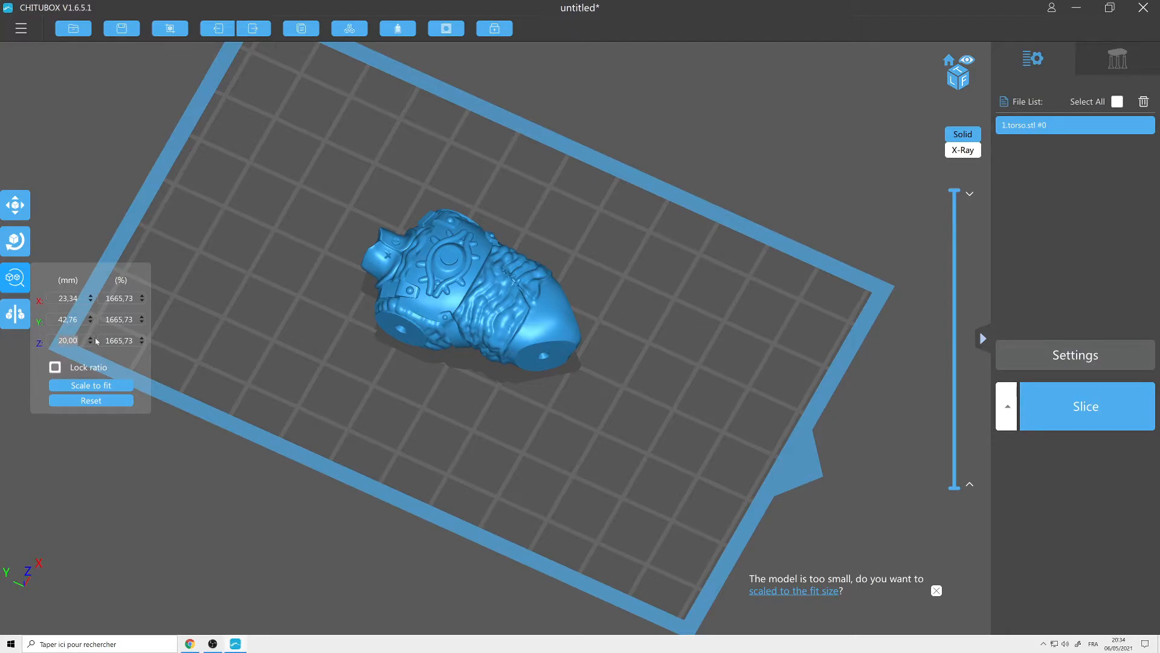
type("50")
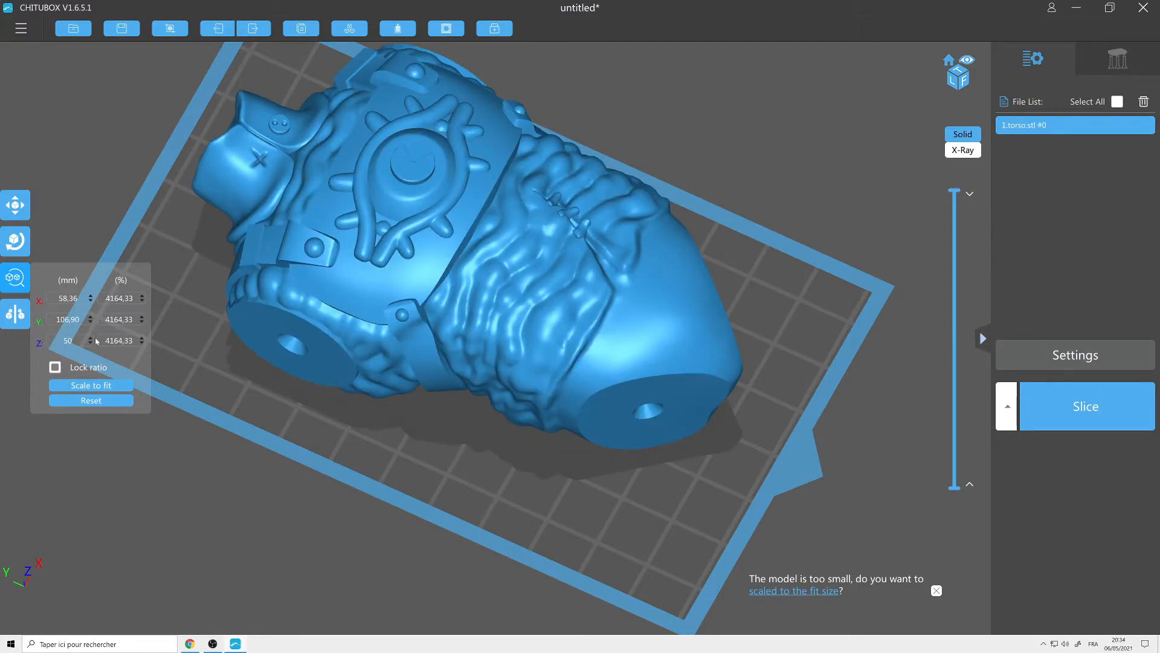
key("BackSpace")
key("BackSpace")
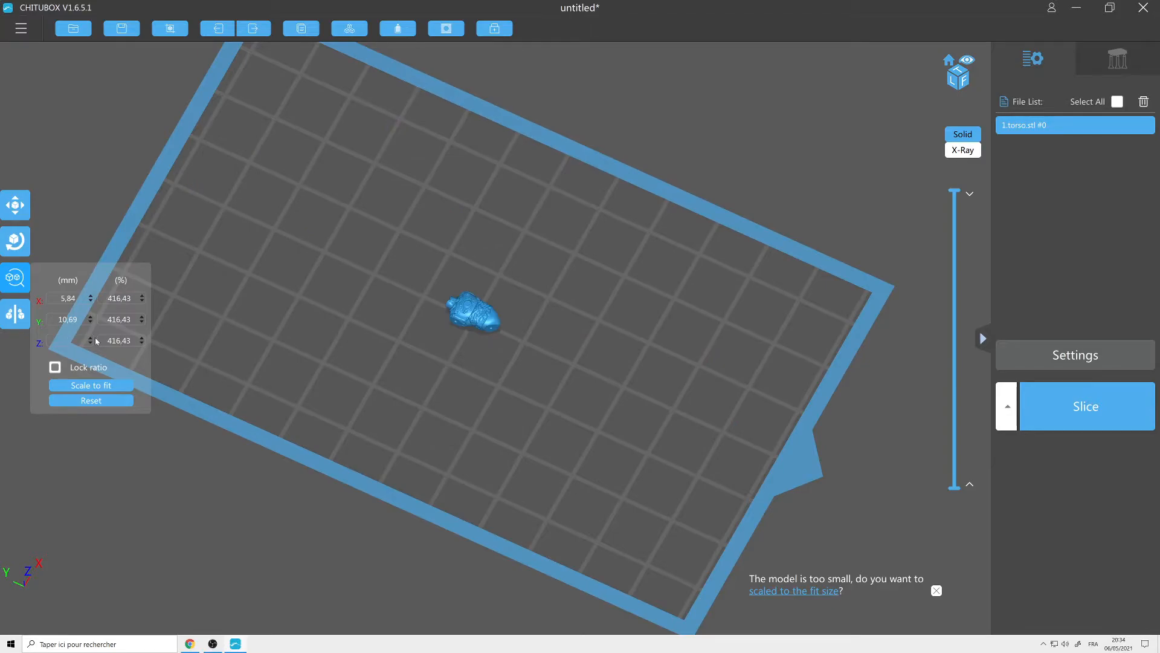
type("40")
right_click_drag(732, 194, 719, 154)
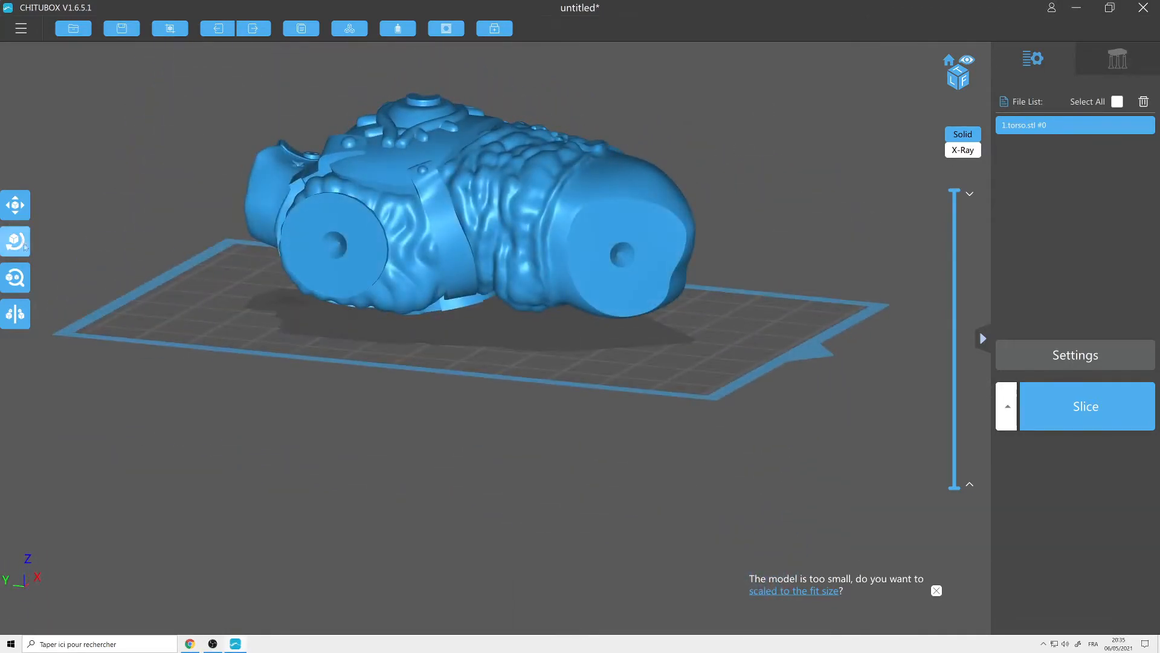
Set the torso's proportional scale to 3331%
left_click(15, 278)
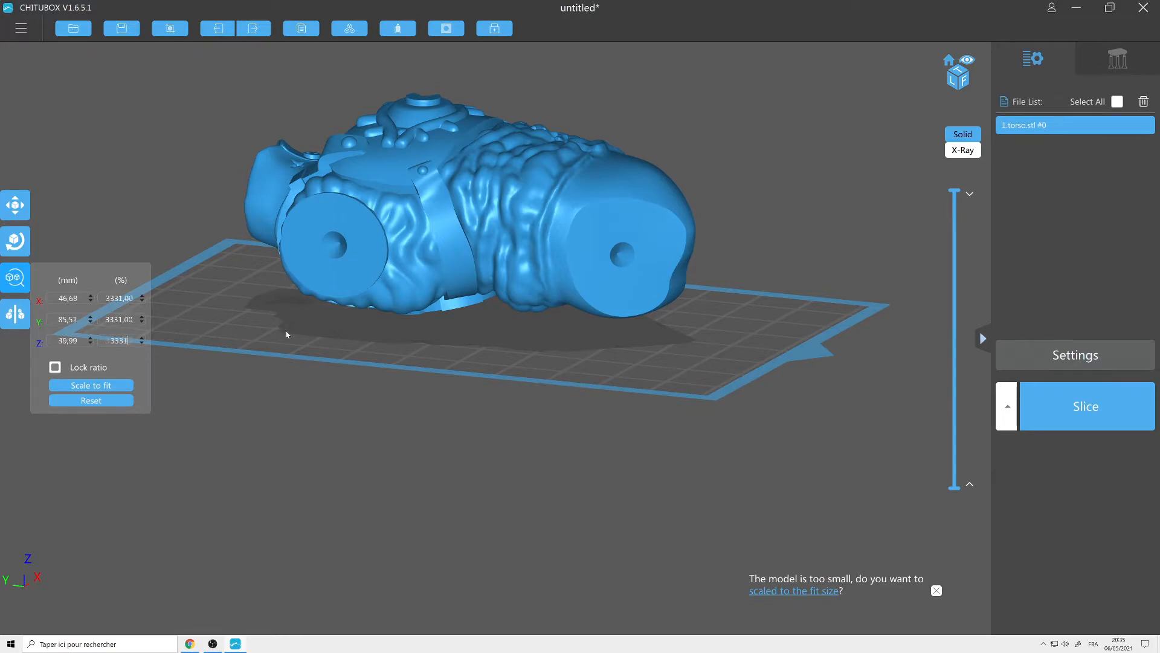
key("Return")
left_click(281, 434)
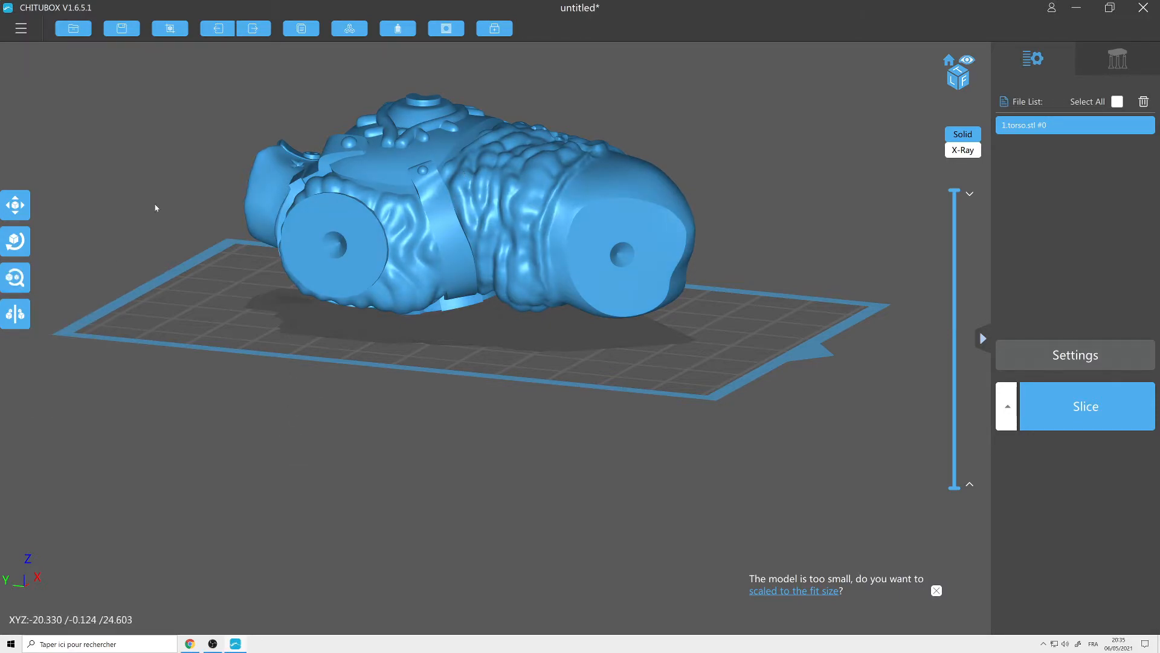
left_click(15, 277)
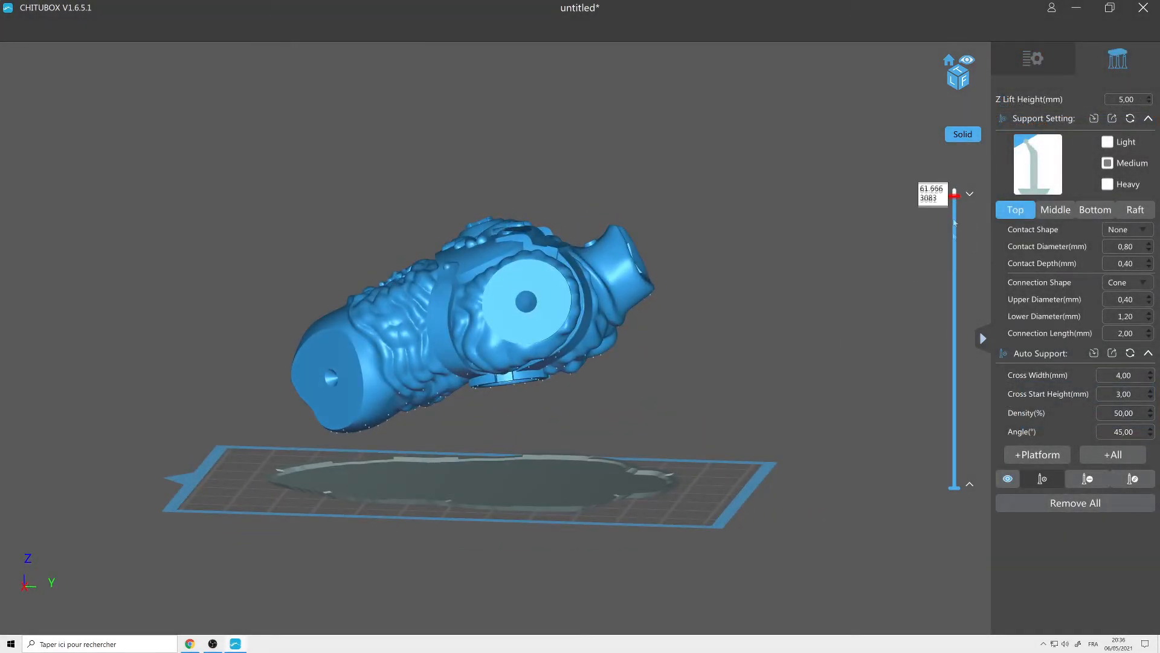
Lower the layer preview to layer 574, just below the torso's lowest point, and view it from underneath
left_click_drag(955, 222, 961, 435)
middle_click_drag(701, 395, 750, 358)
scroll(673, 398, "up", 5)
right_click_drag(674, 398, 658, 316)
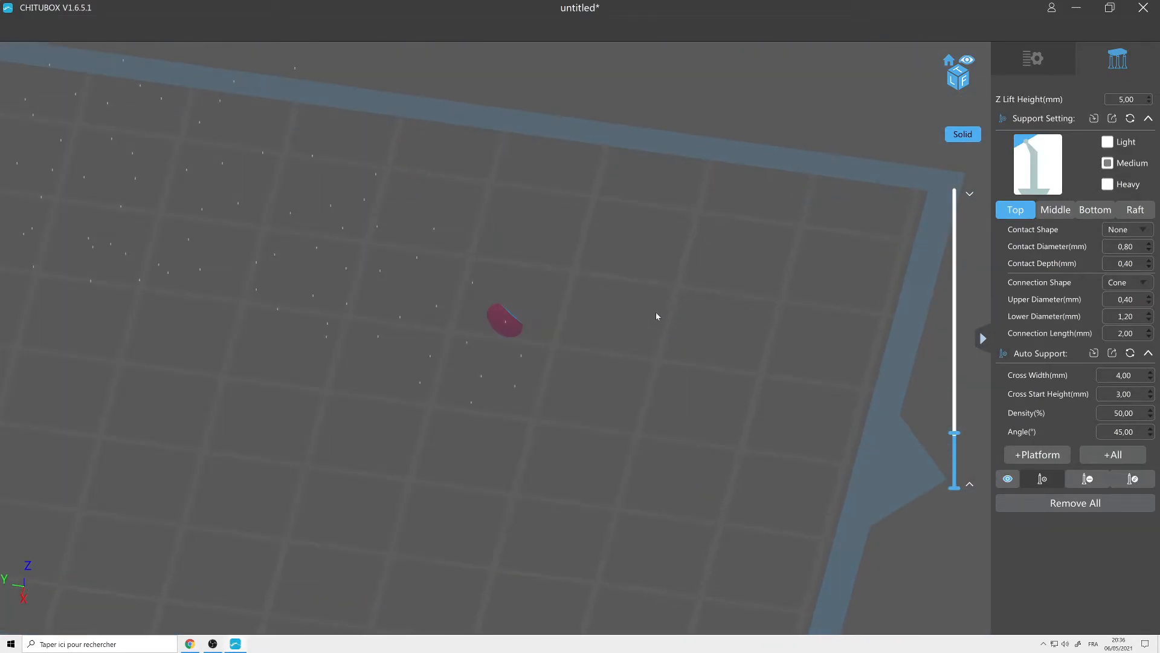
key("Down")
key("Down")
key("Down")
key("Down")
key("Down")
key("Down")
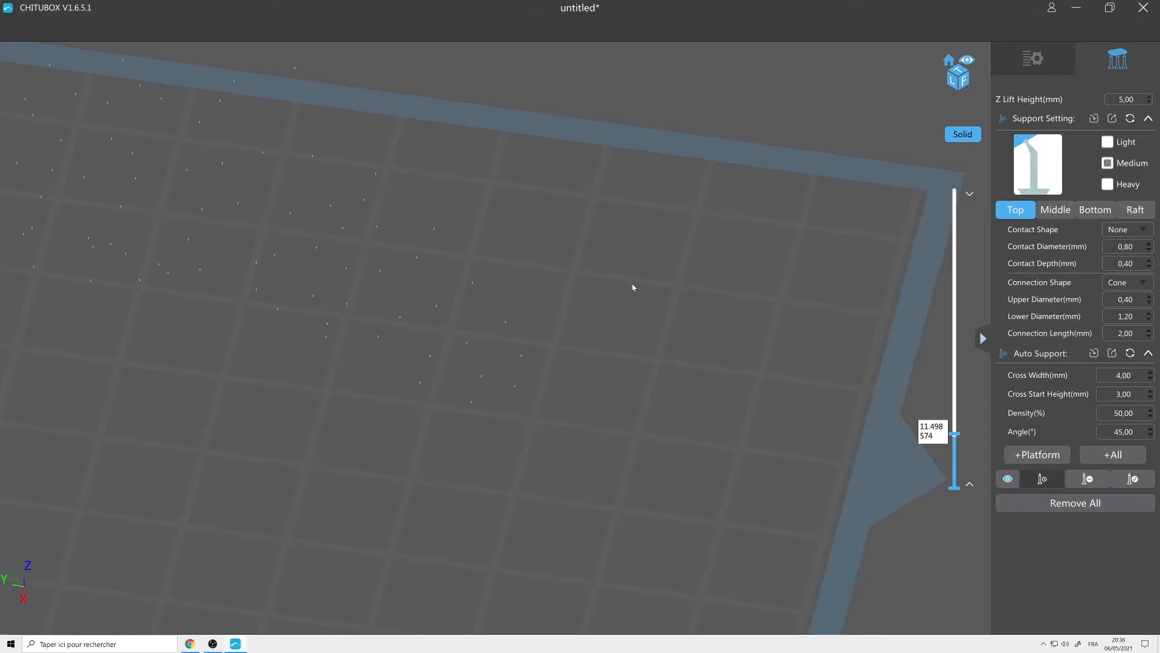
Place a medium support on the torso's first small region at layer 575
scroll(627, 298, "up", 5)
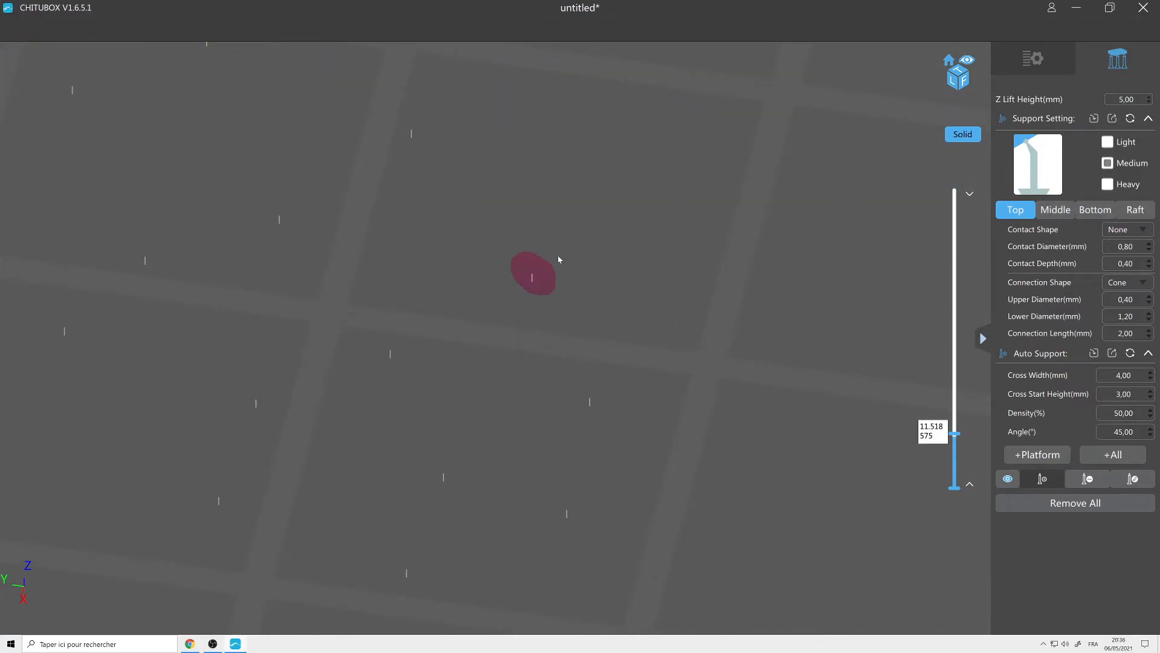
left_click(532, 273)
mouse_move(694, 254)
right_mouse_down()
mouse_move(685, 284)
mouse_move(694, 247)
right_mouse_up()
scroll(689, 260, "down", 4)
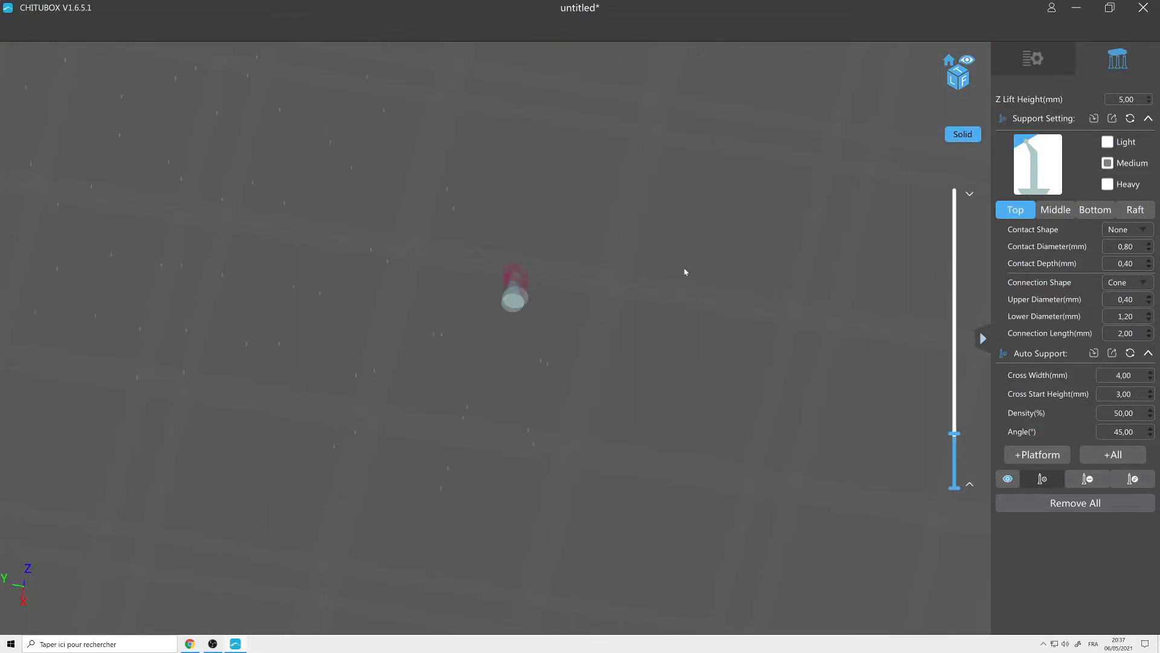
Raise the layer preview in stages to layer 619 and add three medium supports around the edges of the growing region
scroll(633, 313, "up", 2, "shift")
right_click_drag(620, 309, 611, 305)
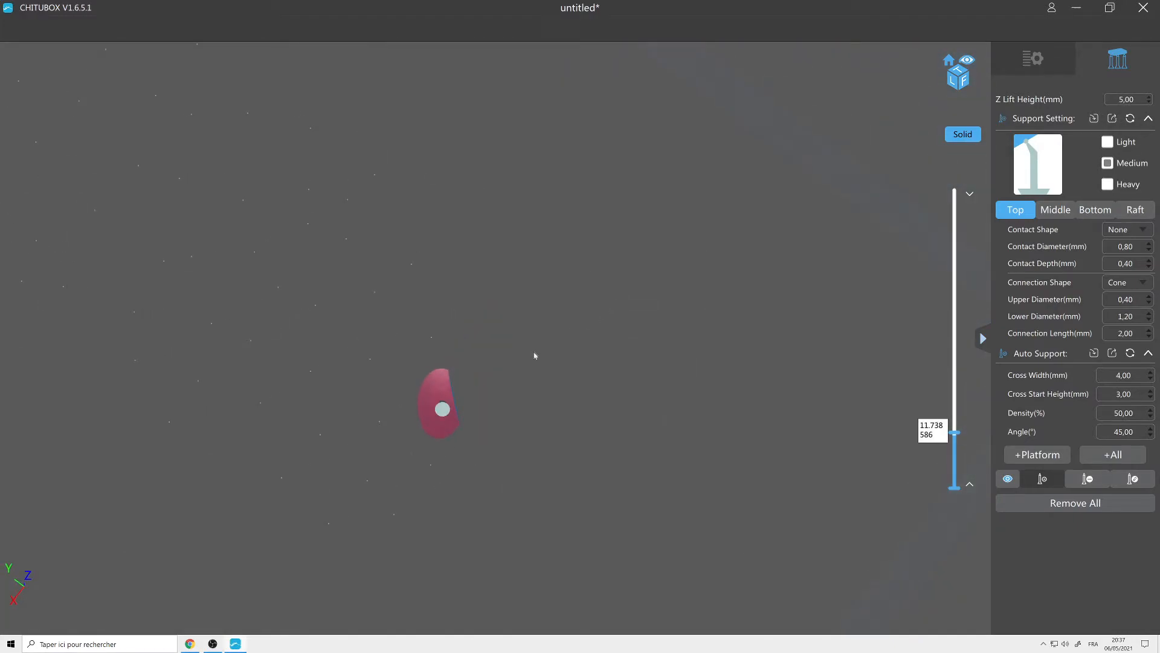
left_click(432, 444)
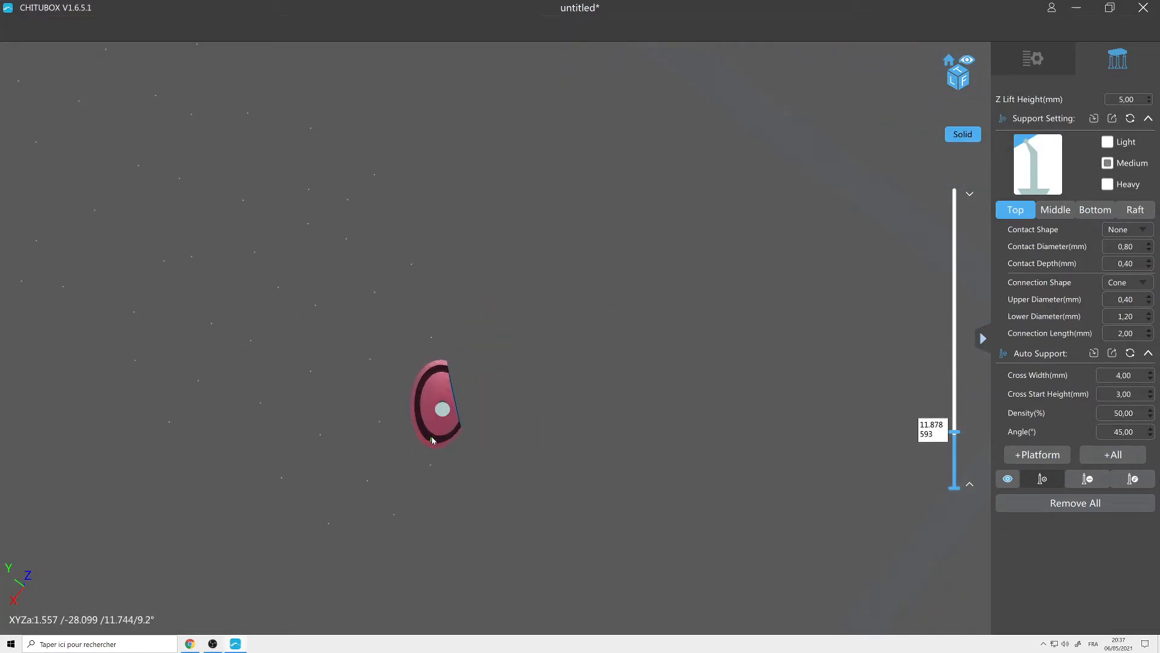
left_click(433, 375)
right_click_drag(636, 364, 789, 510)
right_click_drag(716, 423, 739, 406)
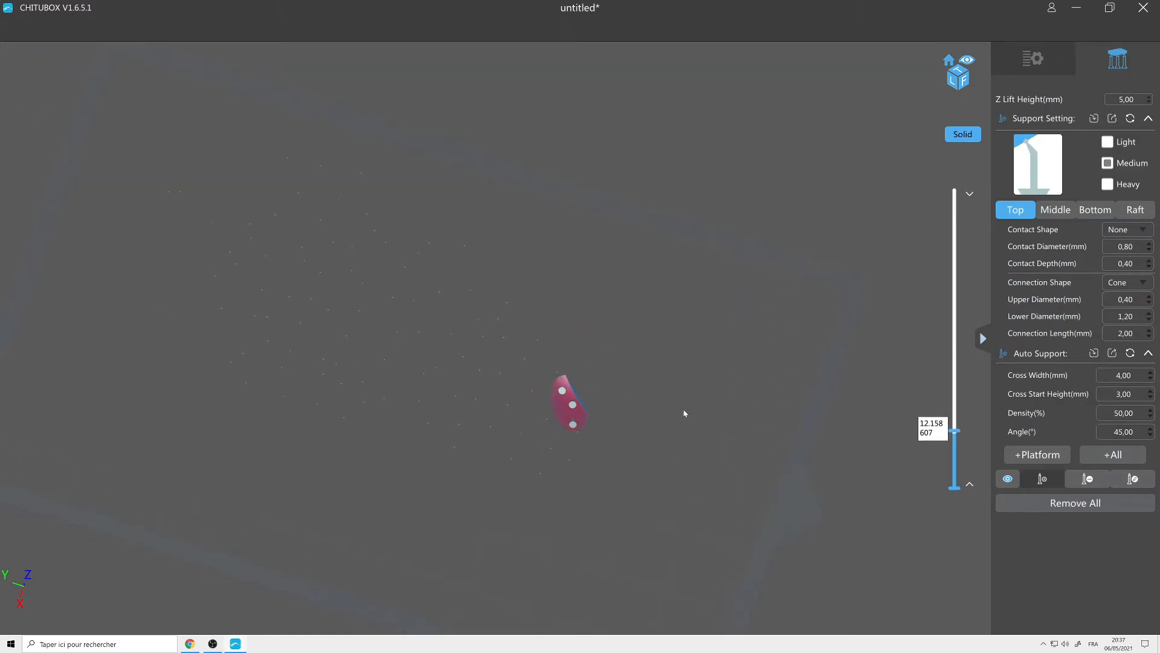
left_click(556, 414)
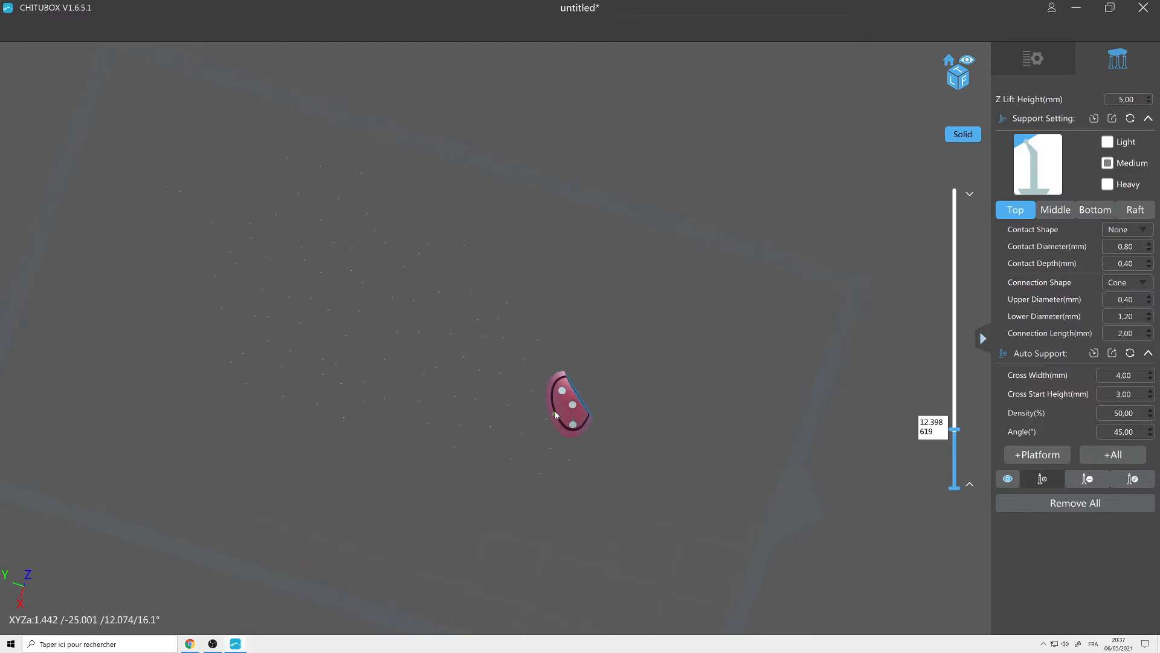
Raise the layer preview past layer 660 and add a medium support at each end of the region
key("Up")
key("Up")
key("Up")
key("Up")
key("Up")
key("Up")
key("Up")
key("Up")
key("Up")
key("Up")
key("Up")
key("Up")
key("Up")
key("Up")
key("Up")
key("Up")
key("Up")
key("Up")
key("Up")
key("Up")
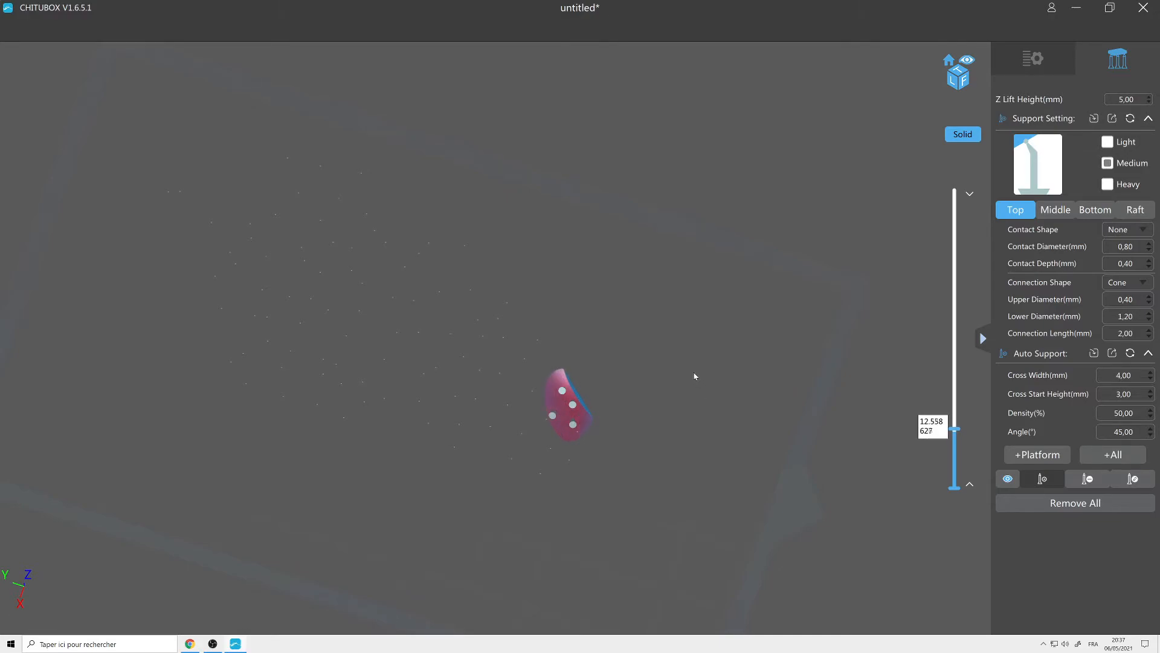
key("Up")
key("Up")
key("Up")
key("Up")
key("Up")
key("Up")
key("Up")
key("Up")
key("Up")
key("Up")
key("Up")
key("Up")
key("Up")
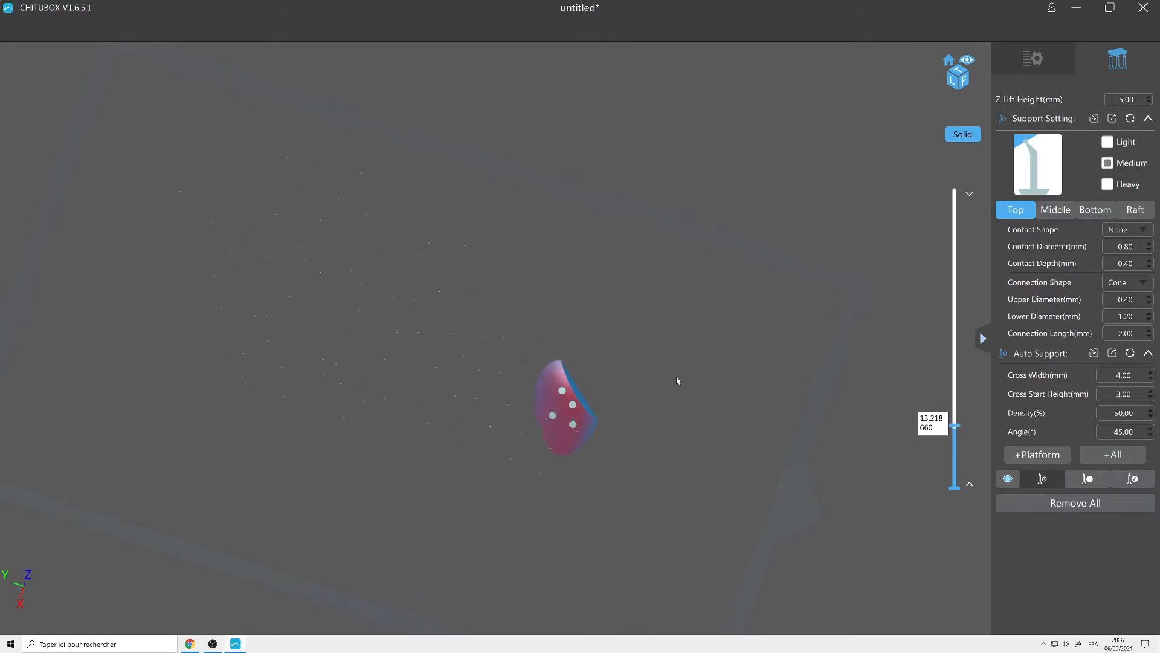
left_click(562, 450)
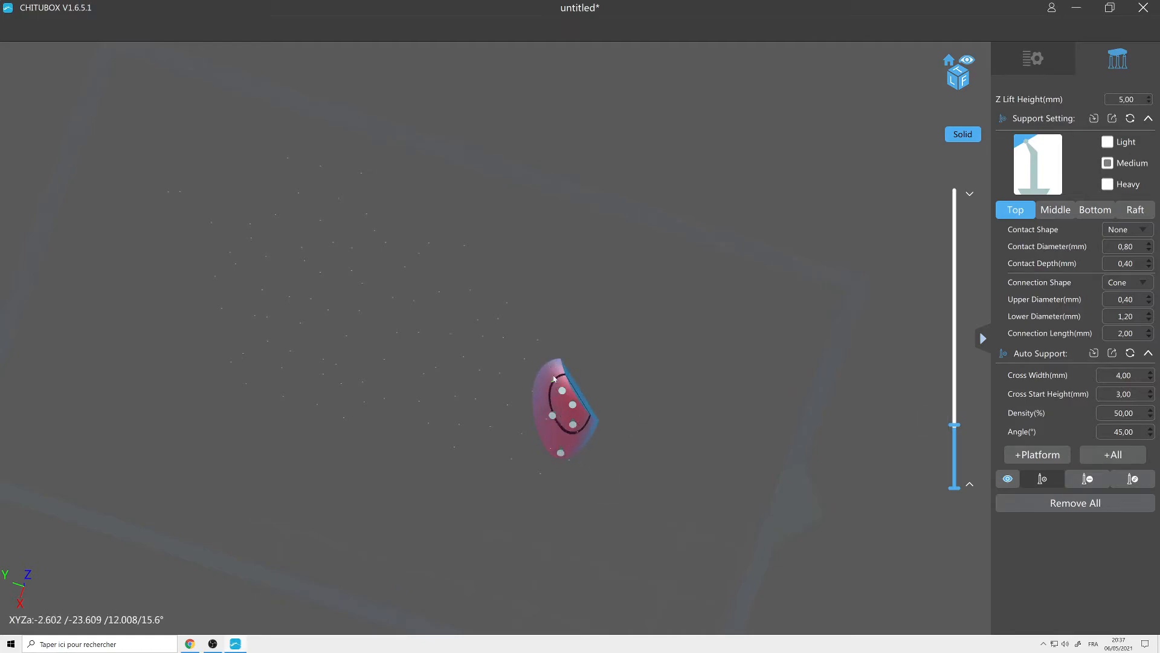
left_click(544, 374)
mouse_move(718, 359)
right_mouse_down()
mouse_move(743, 405)
mouse_move(787, 399)
mouse_move(729, 363)
right_mouse_up()
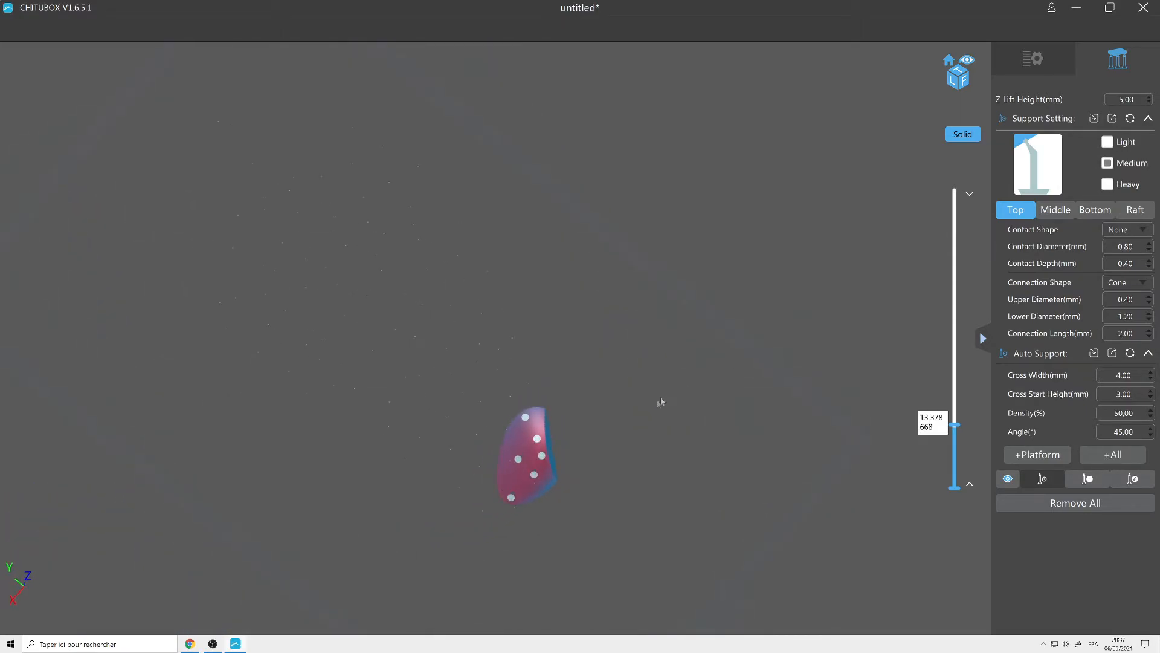
Raise the layer preview to layer 722 and add three medium supports along the region's curved outer edge
key("Up")
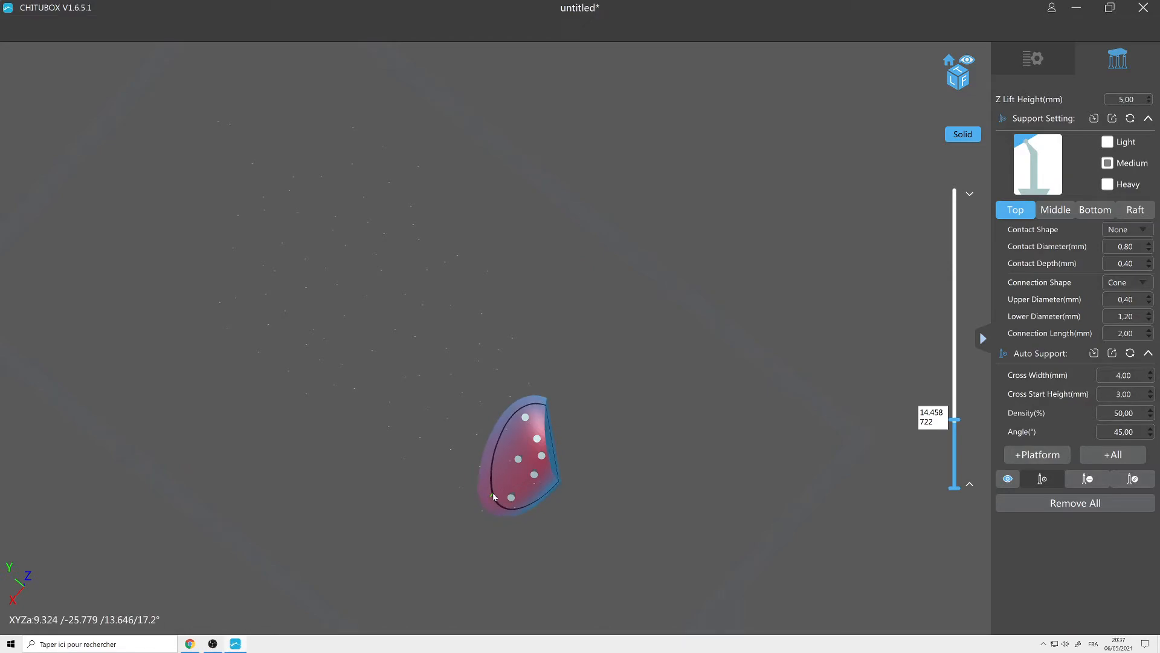
left_click(493, 497)
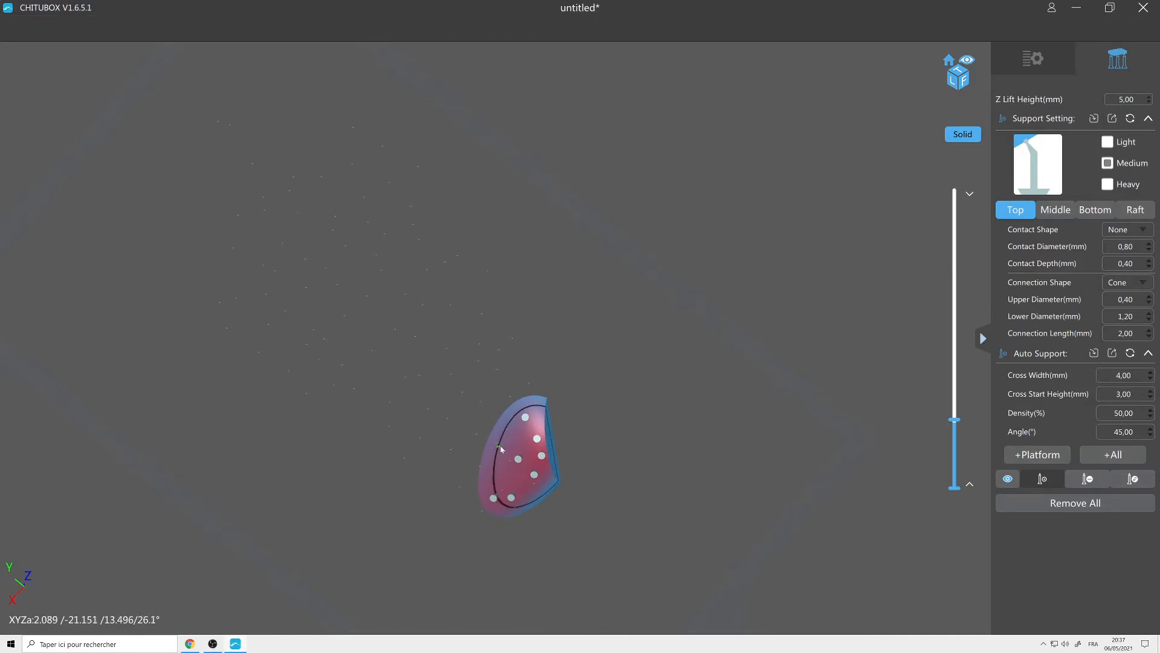
left_click(512, 419)
left_click(490, 453)
left_click_drag(706, 358, 742, 328)
scroll(617, 458, "up", 2)
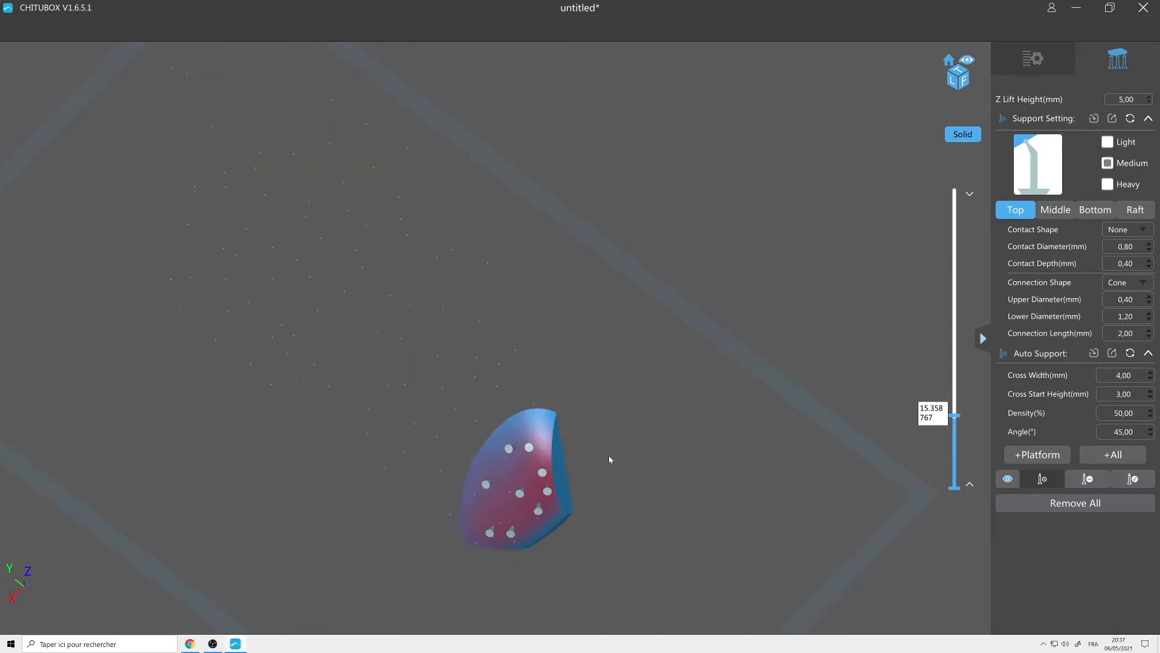
Raise the layer preview to layer 782 and add three more medium supports around the enlarged region's outer border
key("Up")
key("Up")
key("Up")
key("Up")
key("Up")
key("Up")
key("Up")
key("Up")
key("Up")
key("Up")
key("Up")
key("Up")
key("Up")
key("Up")
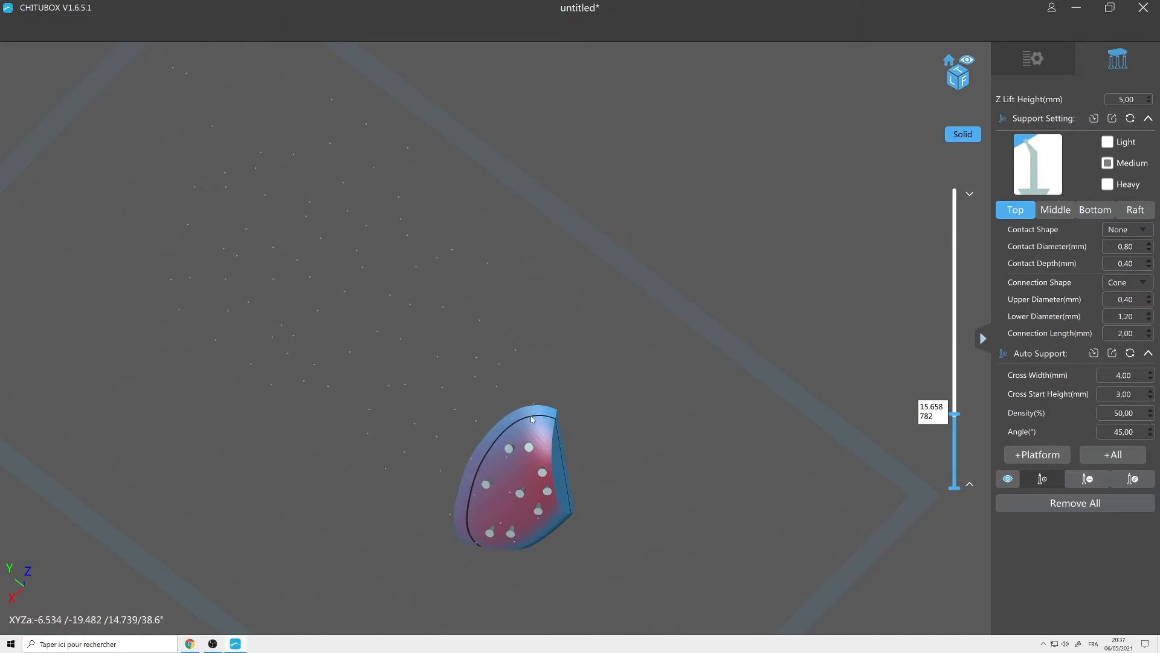
left_click(529, 414)
right_click_drag(620, 449, 549, 460)
left_click(343, 508)
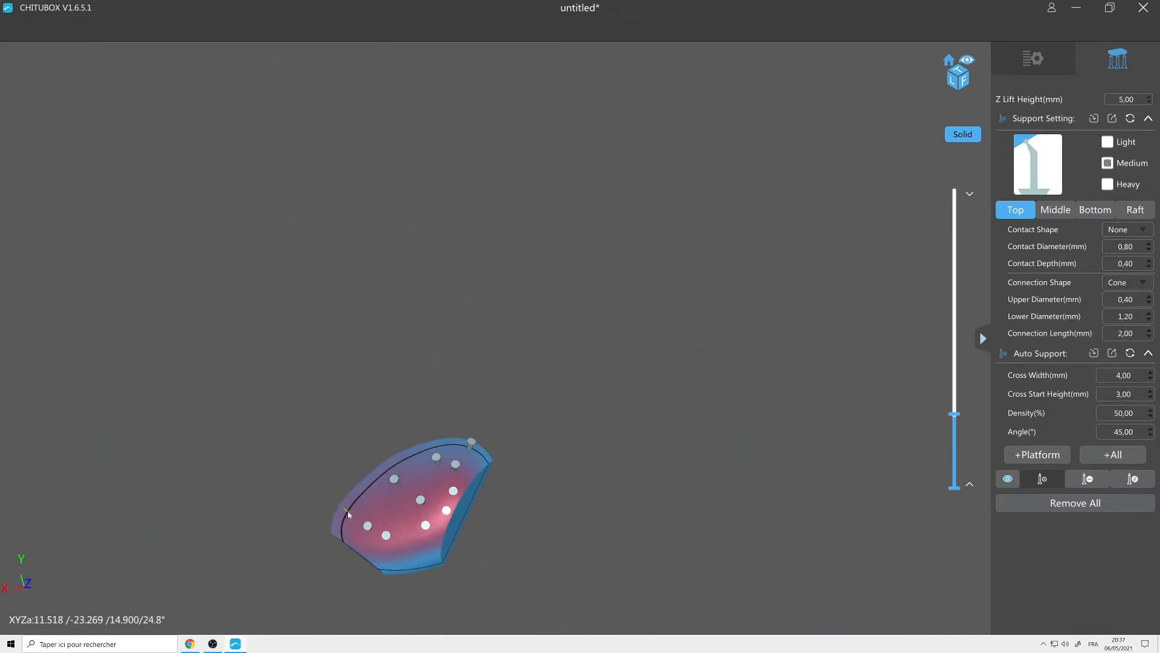
right_click_drag(617, 421, 557, 426)
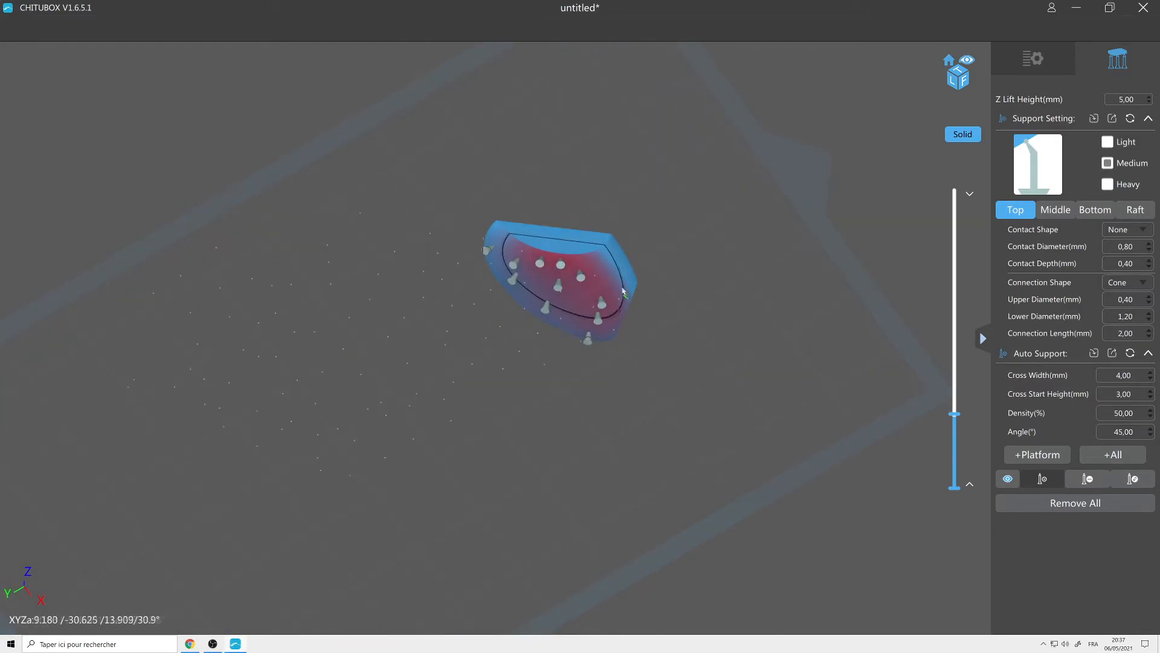
right_click_drag(612, 280, 697, 260)
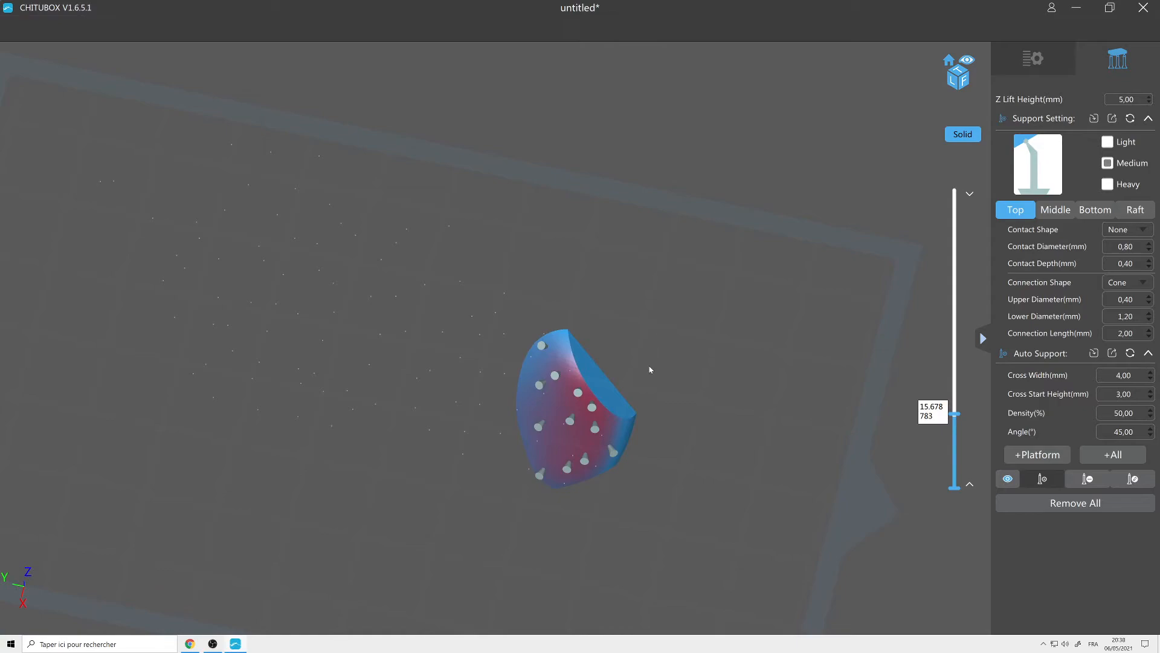
Raise the layer preview past layer 841 and add two medium supports along the curved edge between the existing ones
key("Up")
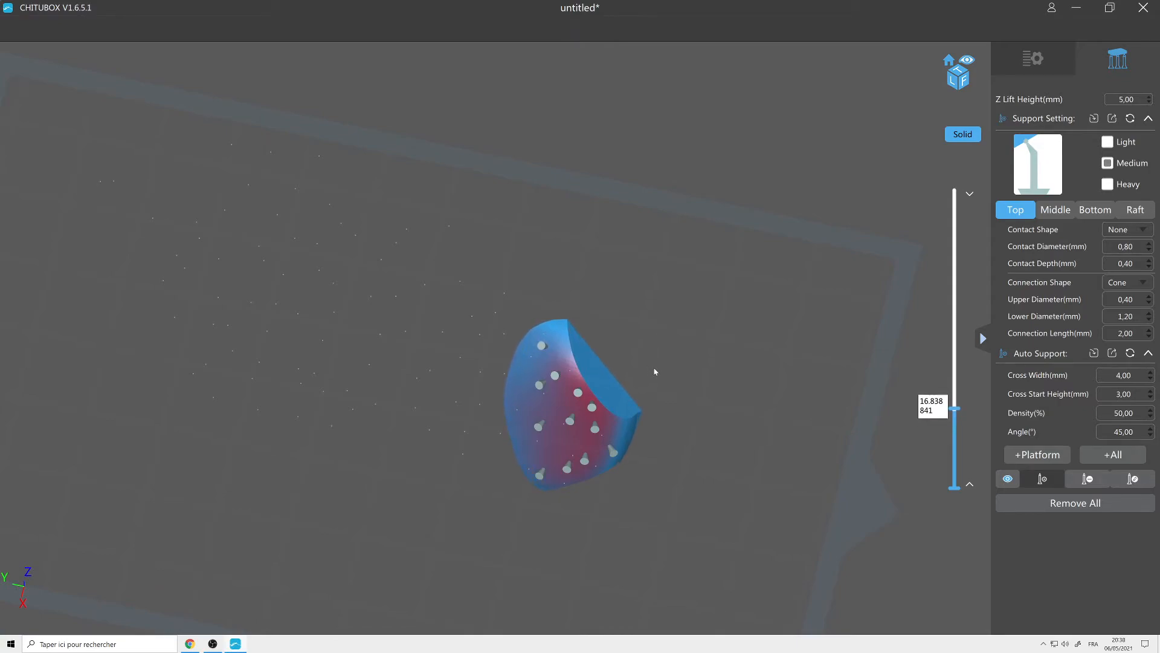
right_click_drag(661, 366, 674, 360)
key("Down")
key("Down")
key("Down")
key("Down")
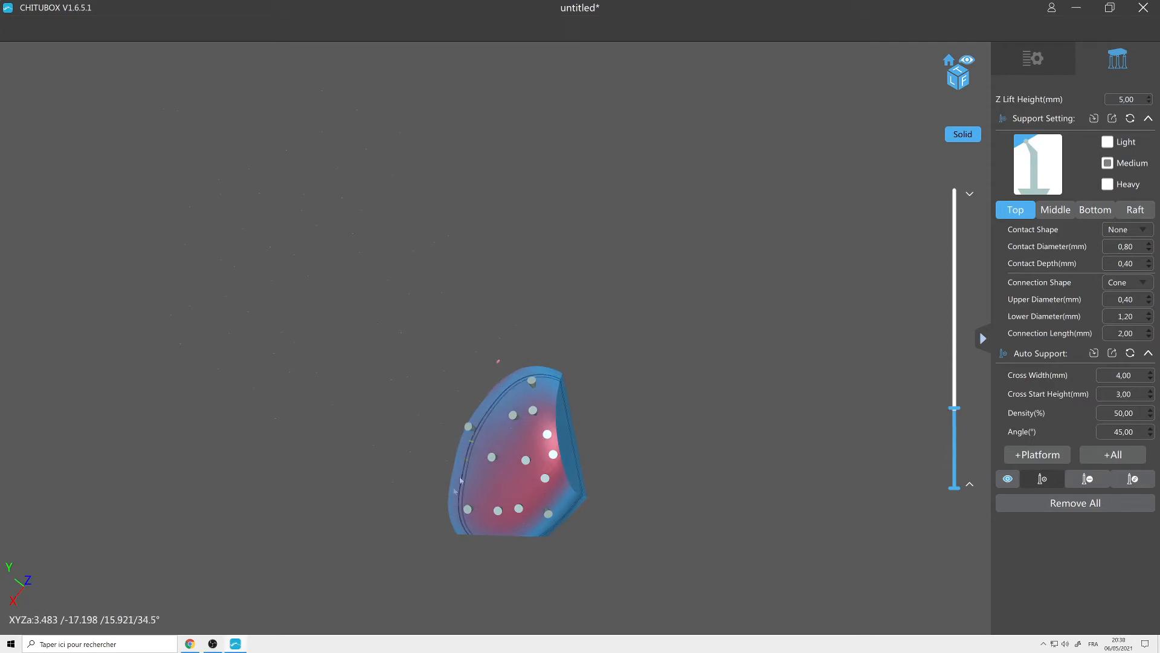
left_click(456, 478)
Add a medium support to each of the two small detached islands beside the main region, around layer 847
mouse_move(661, 335)
right_mouse_down()
mouse_move(660, 348)
mouse_move(658, 338)
right_mouse_up()
scroll(516, 371, "up", 6)
left_click(520, 547)
scroll(604, 514, "down", 6)
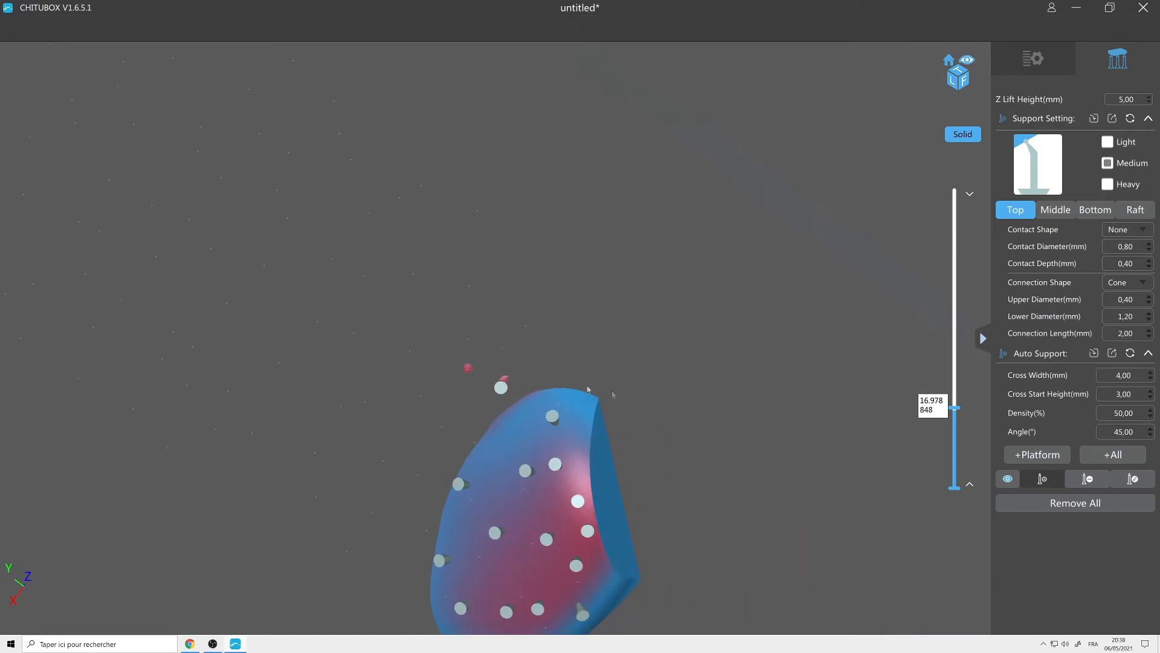
scroll(445, 370, "up", 5)
left_click(408, 440)
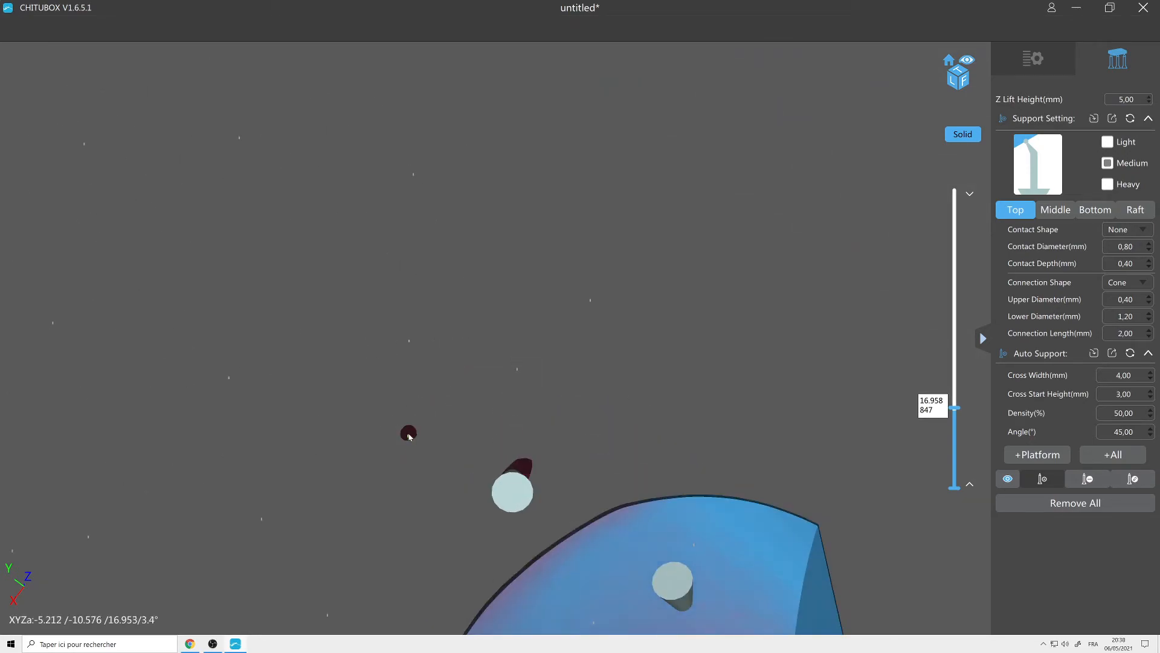
Raise the layer preview to layer 876 and add a medium support to the small tip emerging beyond the rounded knob
scroll(665, 398, "down", 5)
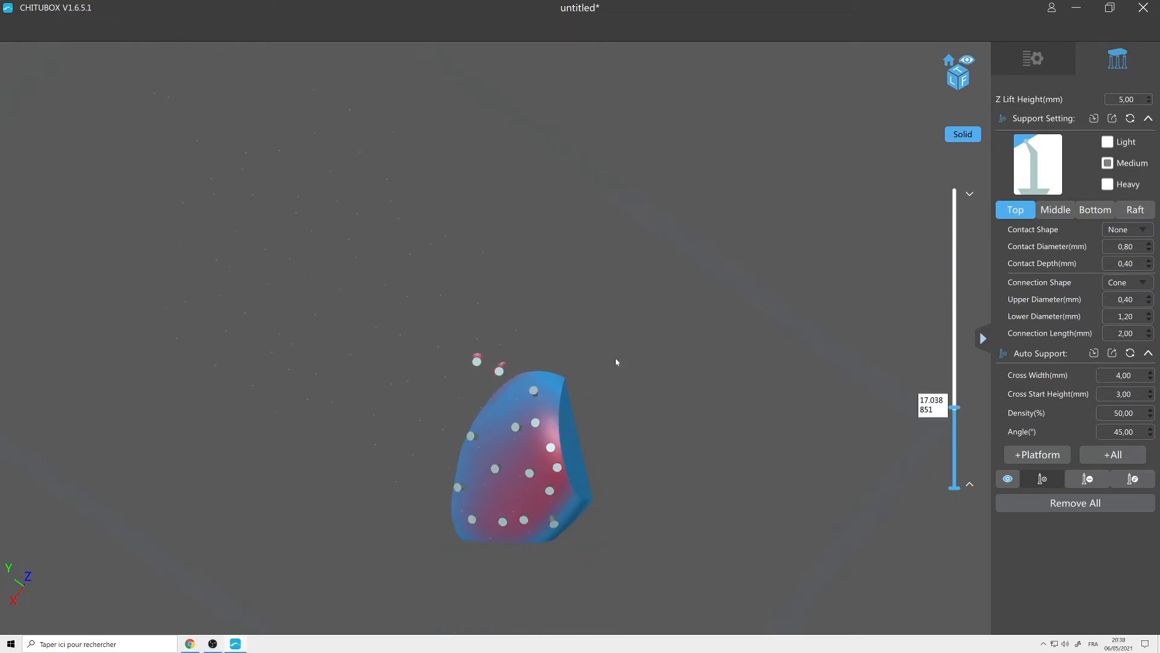
scroll(568, 347, "up", 3)
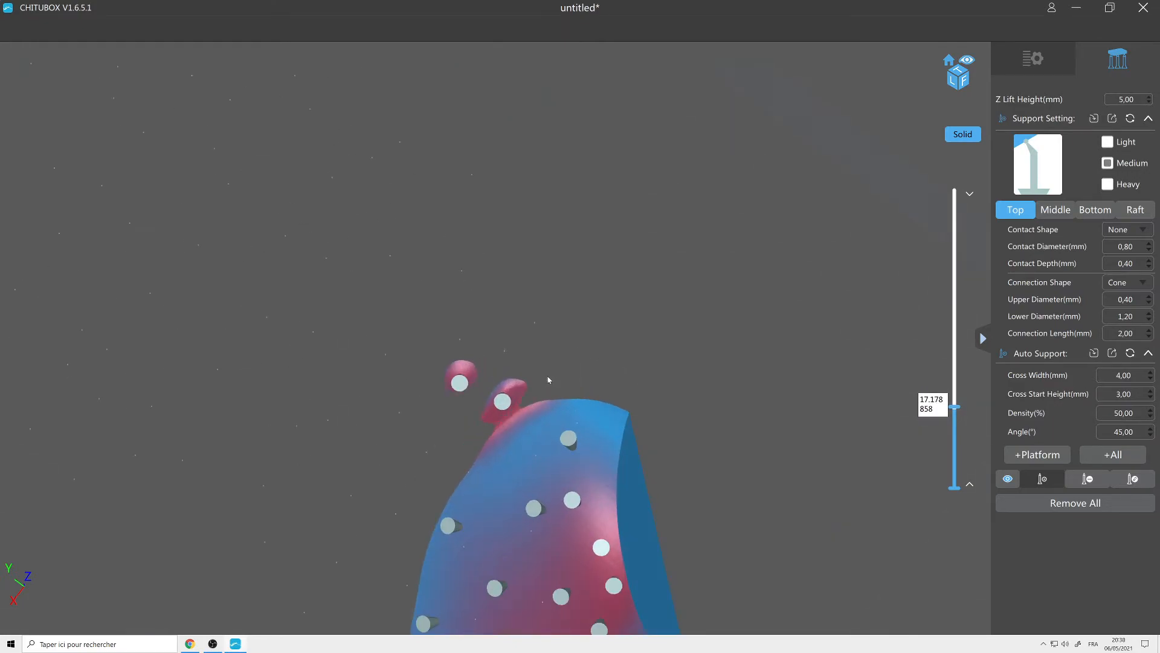
scroll(549, 379, "down", 4)
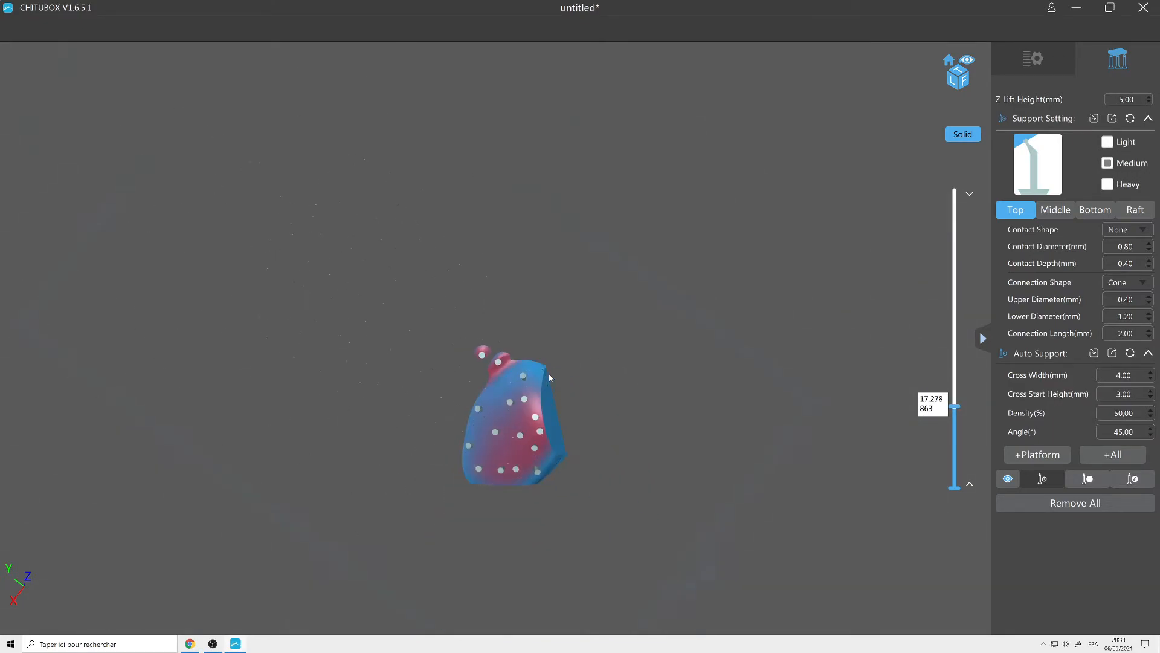
scroll(549, 378, "up", 4)
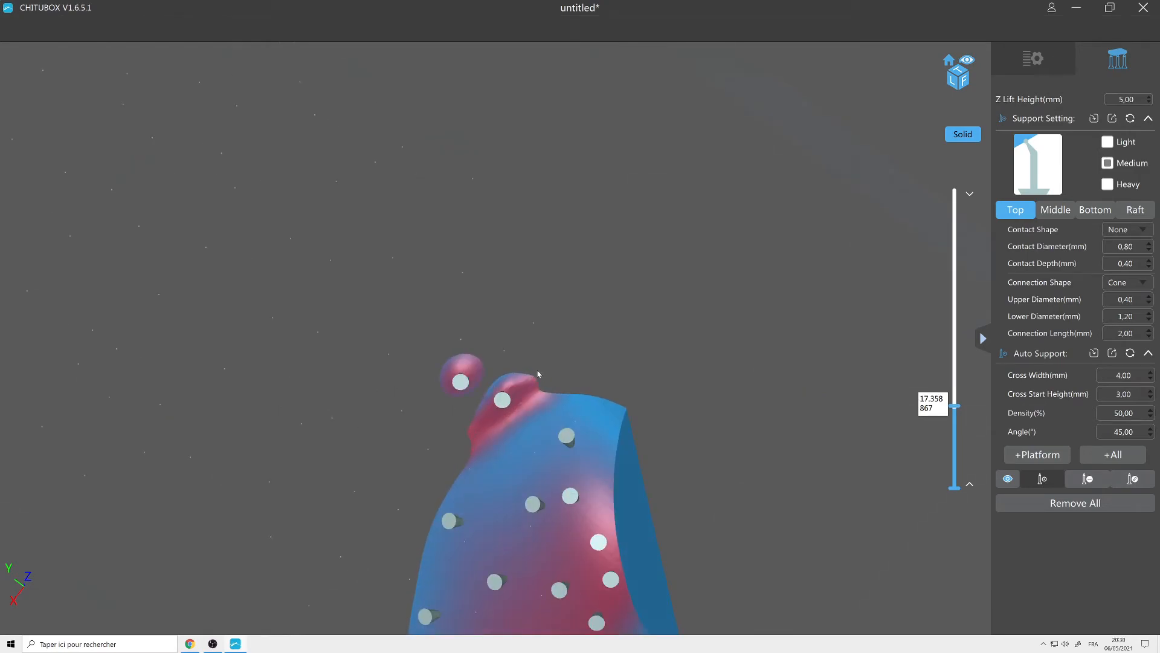
key("Up")
key("Up")
key("Up")
key("Up")
key("Up")
scroll(538, 372, "down", 2)
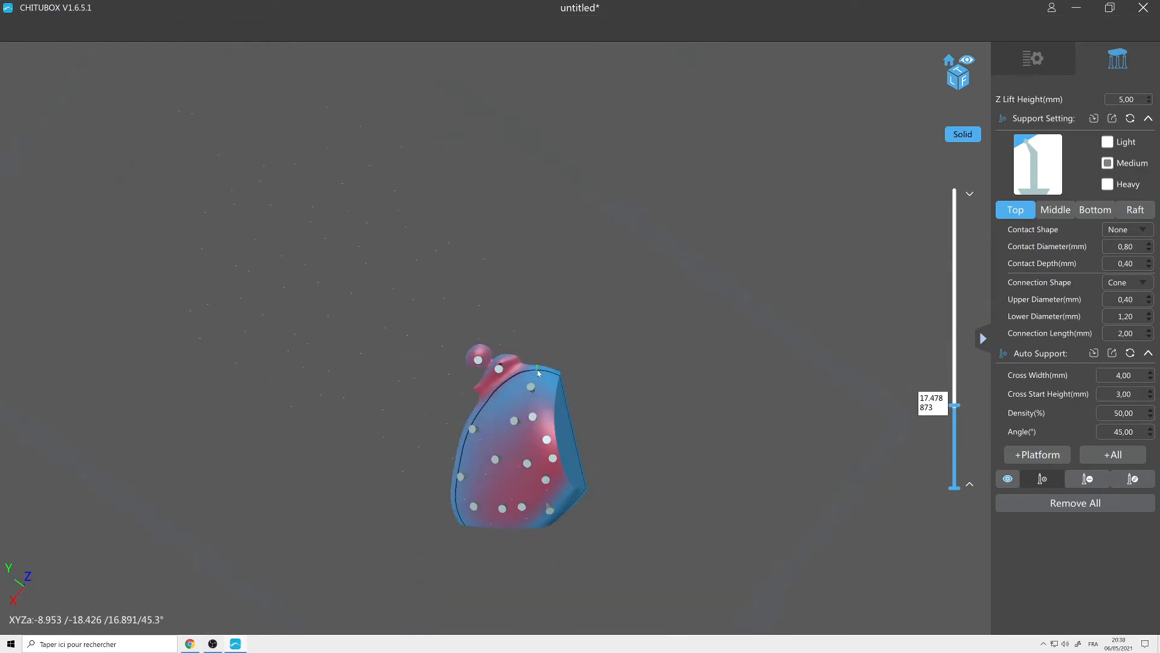
scroll(441, 339, "up", 3)
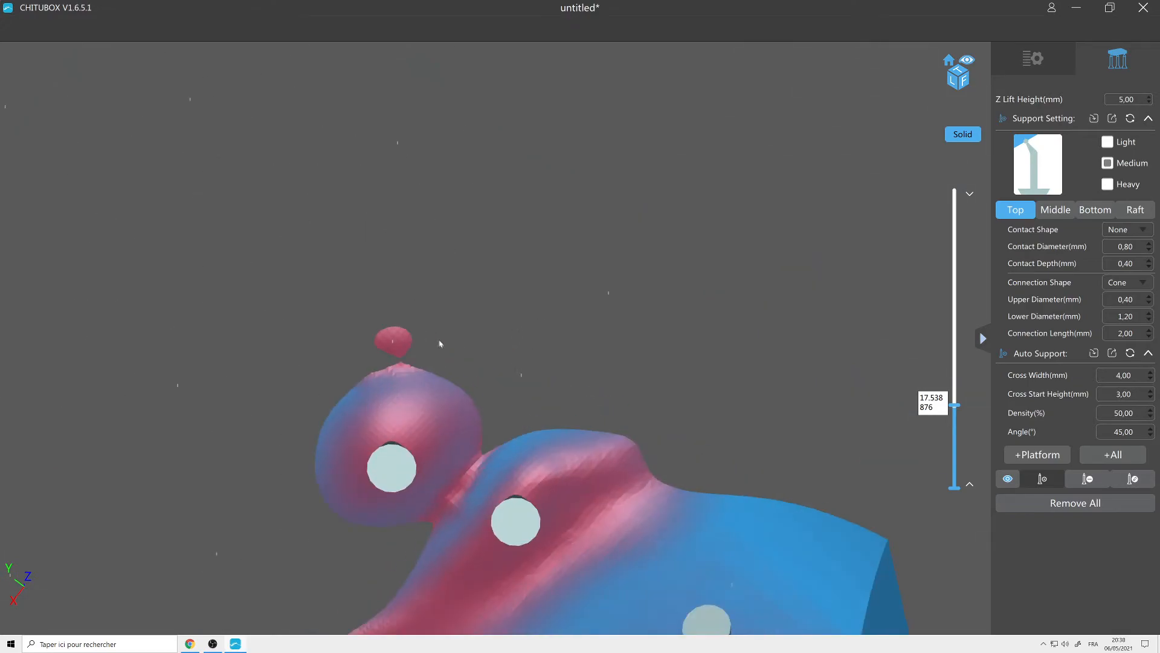
scroll(609, 368, "down", 2)
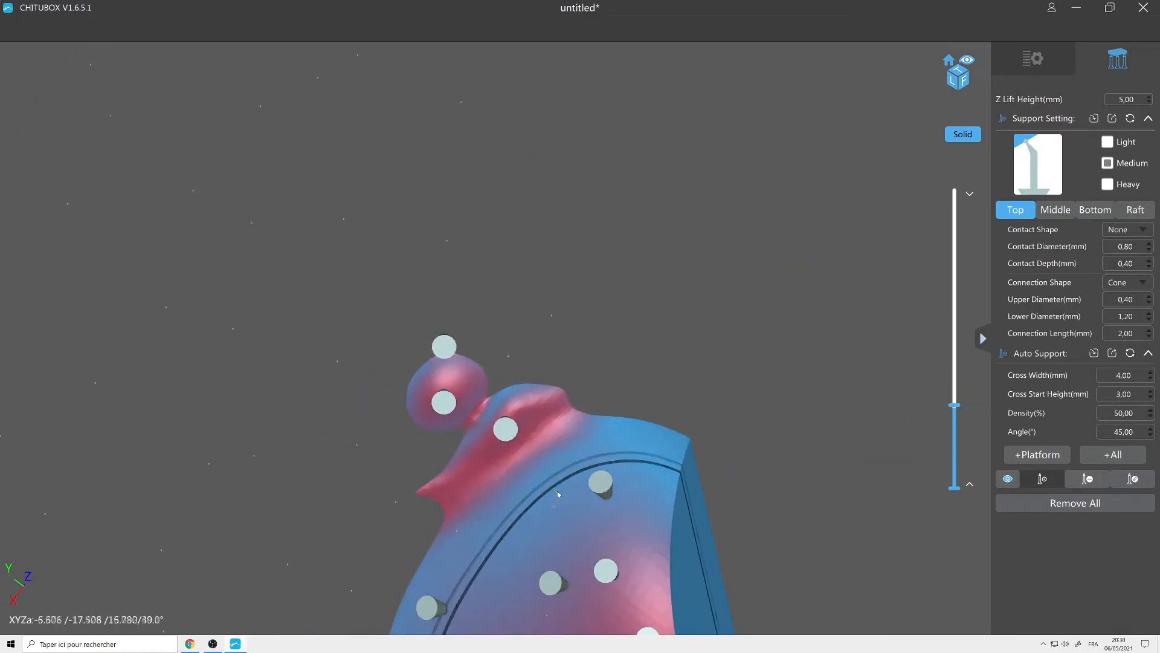
Add a medium support at the lower end of the ridge beside the knob and raise the layer preview to layer 887
scroll(842, 362, "down", 3)
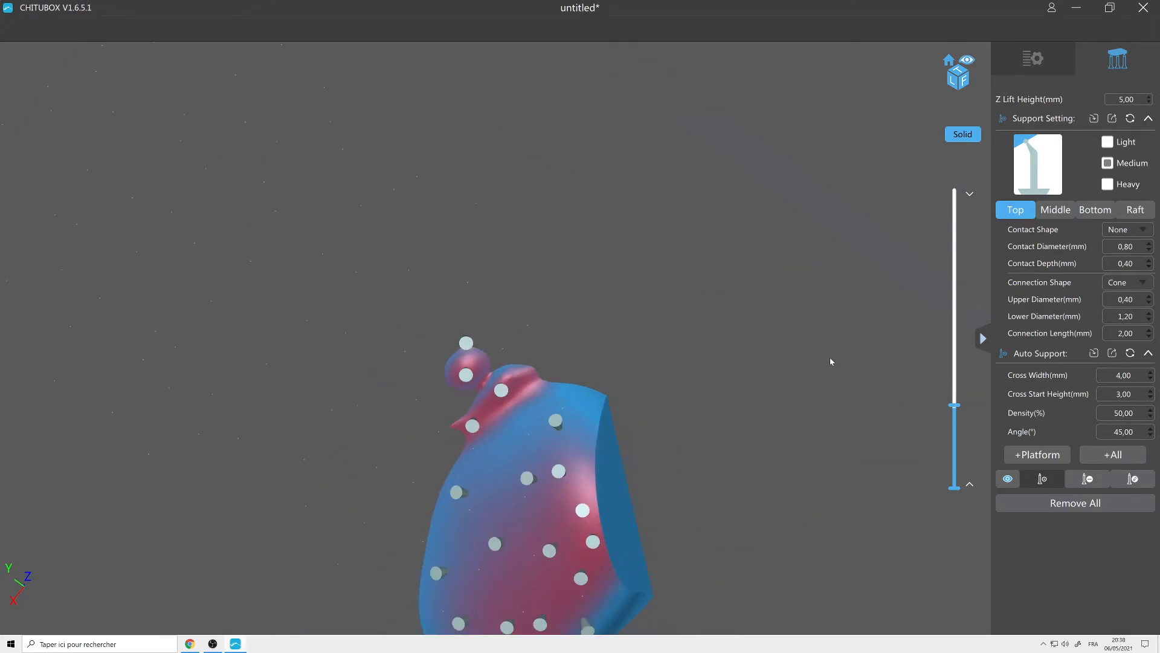
scroll(647, 368, "up", 1)
right_click_drag(645, 372, 393, 433)
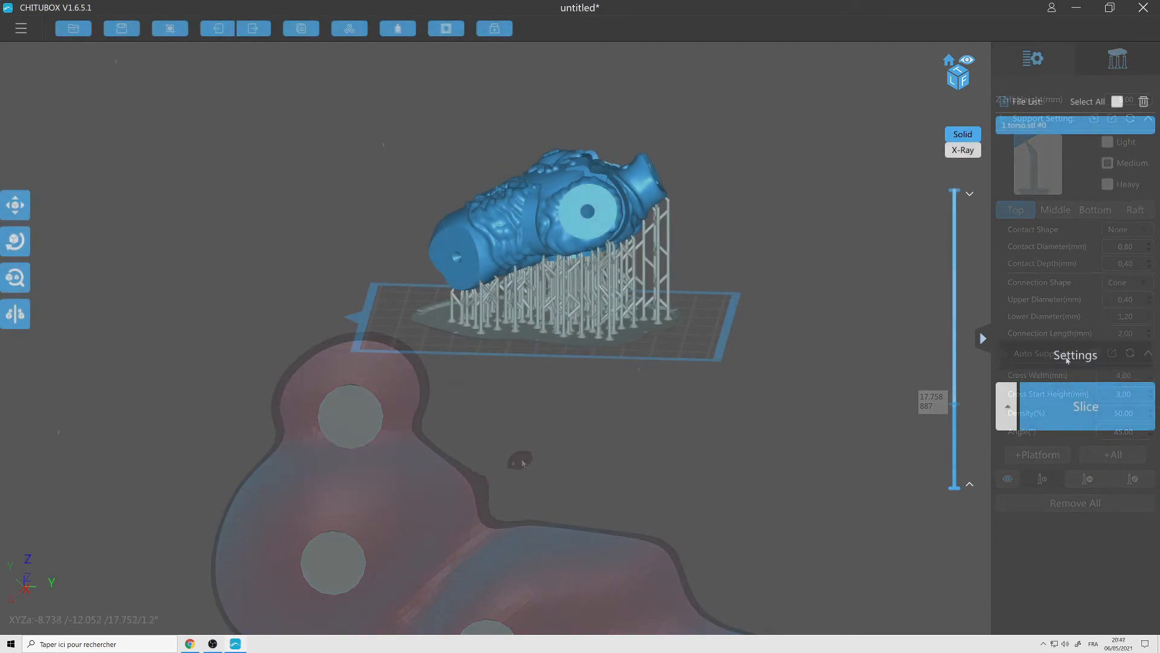
Open the slicing settings and review the machine, resin, print, infill and advanced parameters of the ELEGOO MARS 2 PRO profile
left_click(1070, 357)
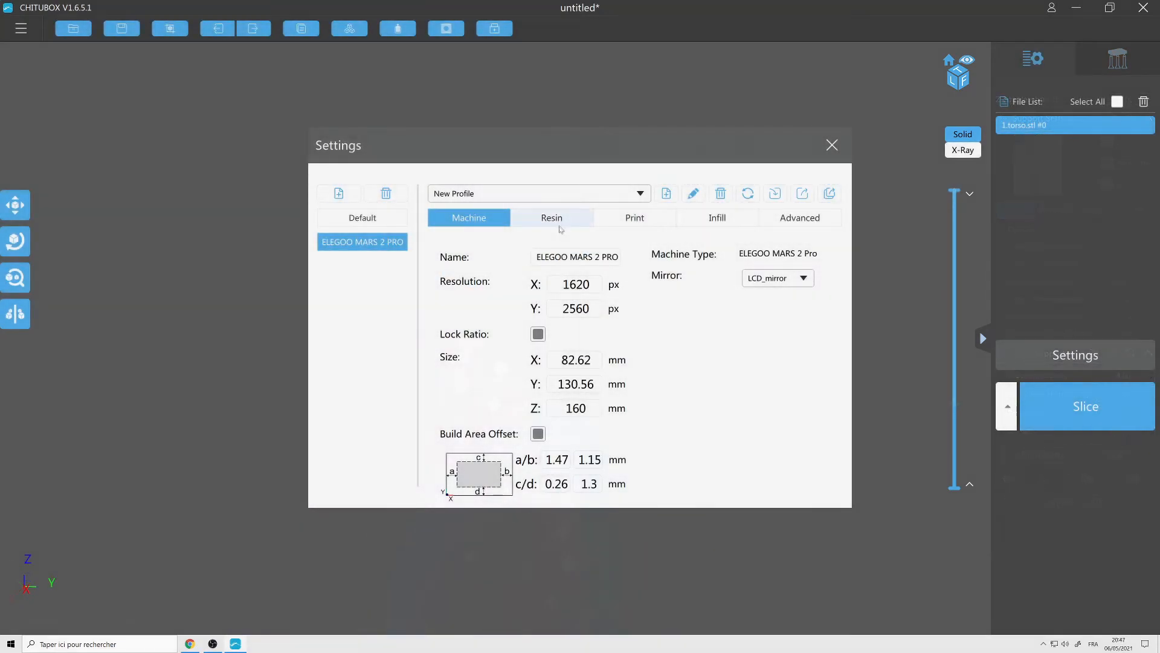
left_click(552, 217)
left_click(630, 225)
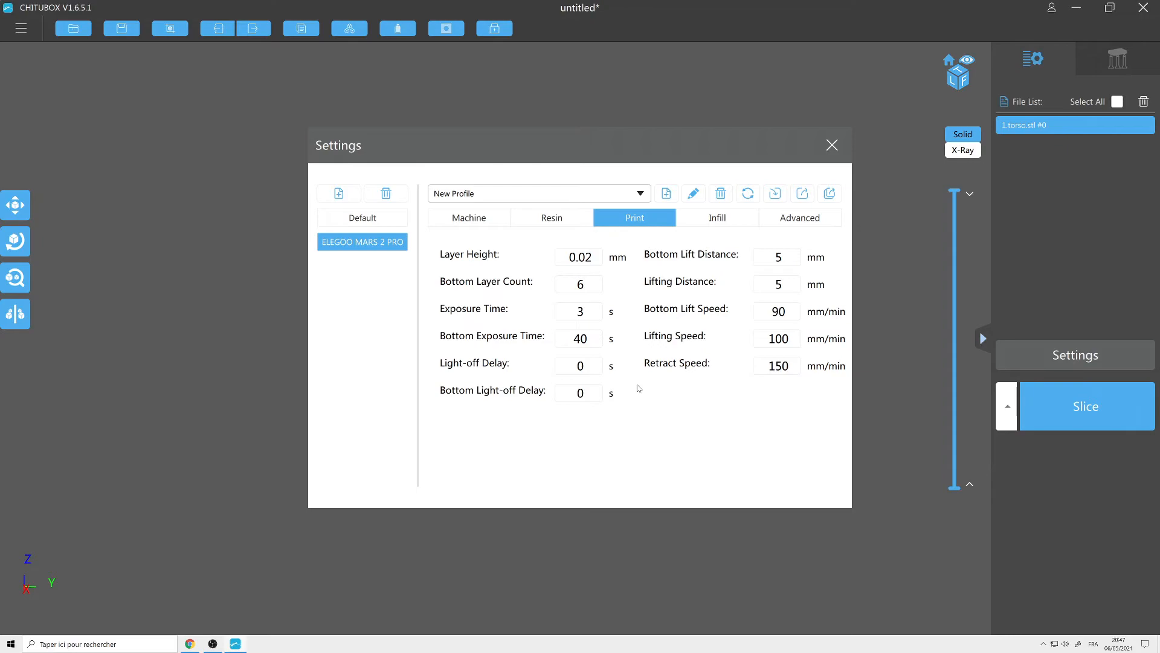
left_click(717, 221)
left_click(793, 221)
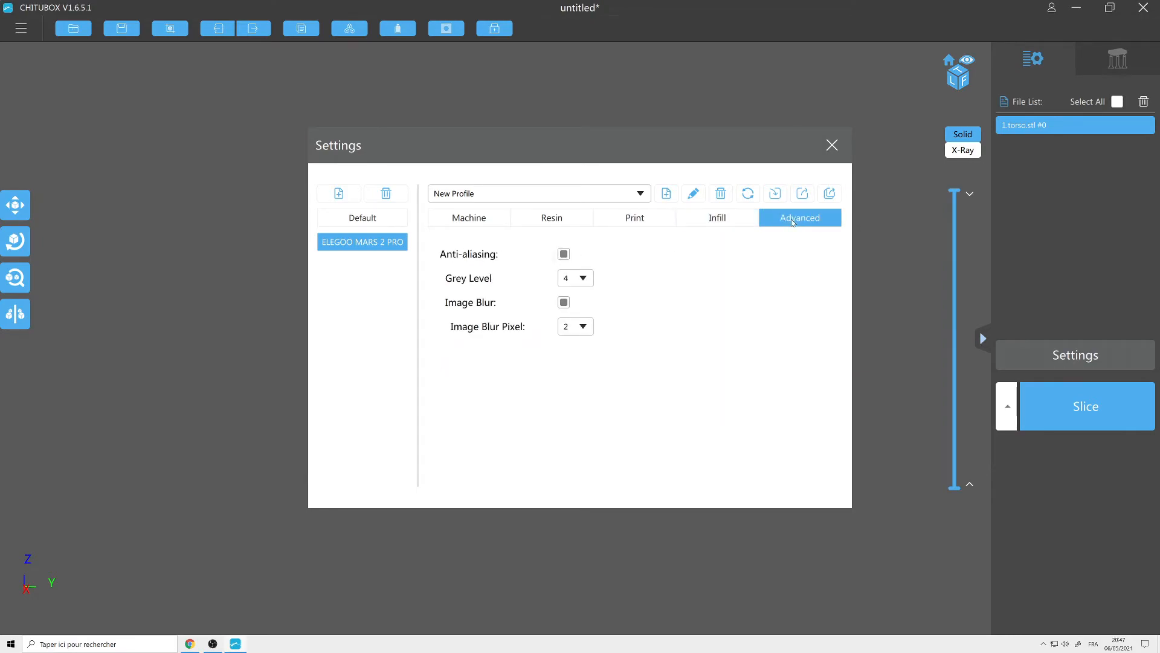
Inspect the available grey level and image blur pixel options, and recheck the resin and print parameters
left_click(584, 279)
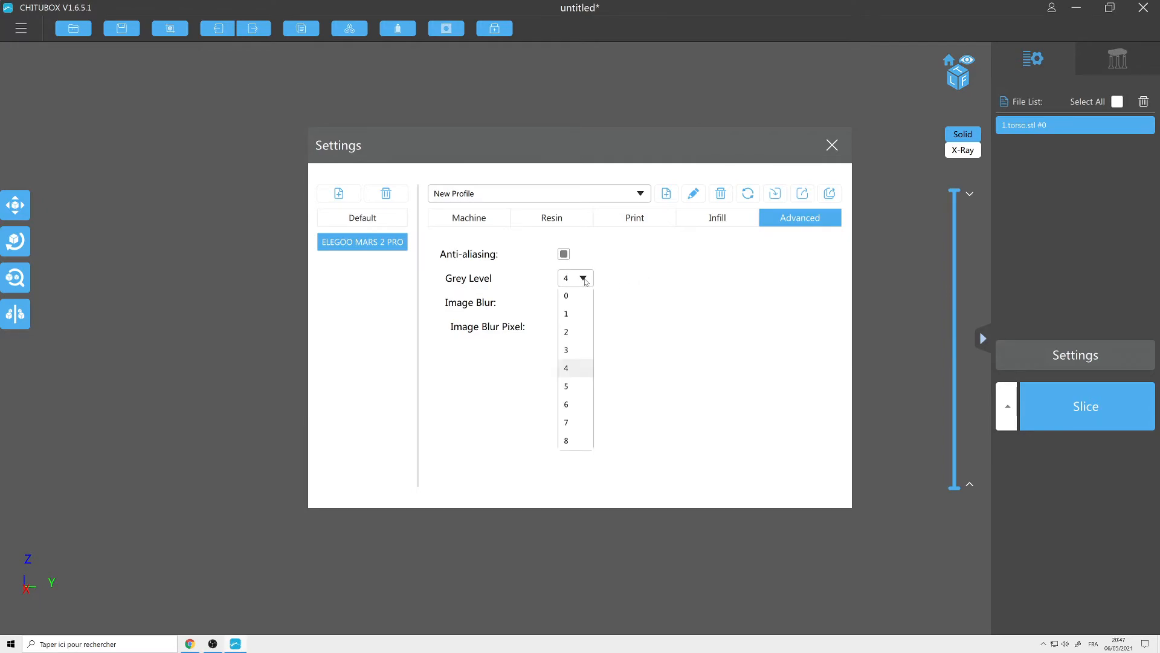
left_click(671, 289)
left_click(584, 328)
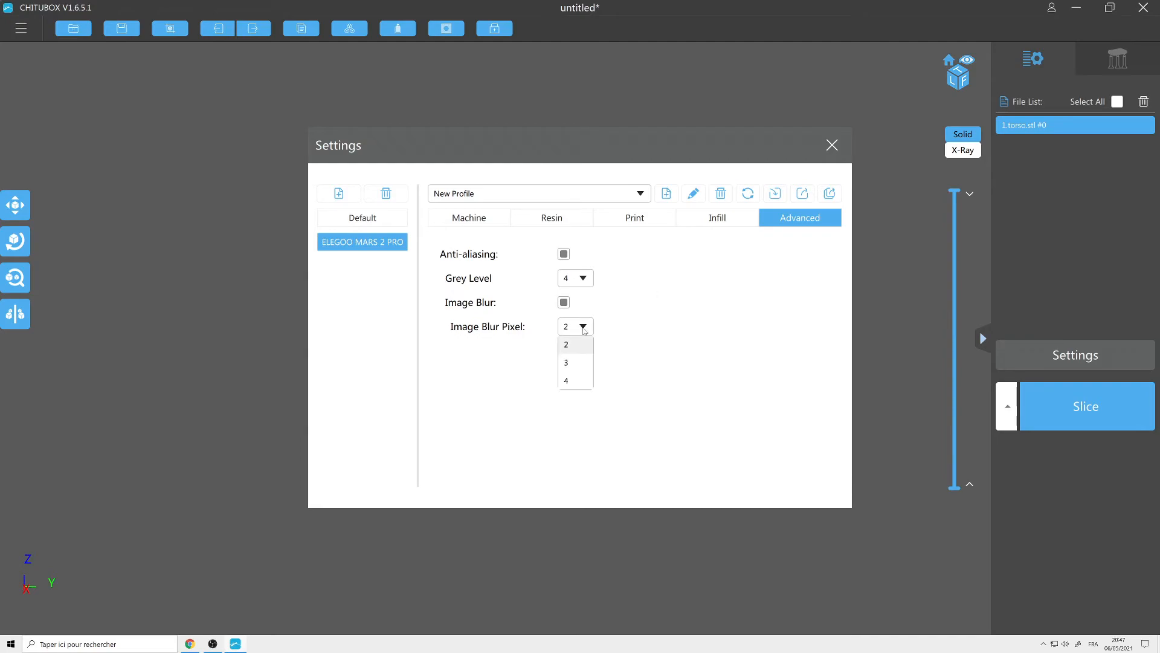
left_click(650, 315)
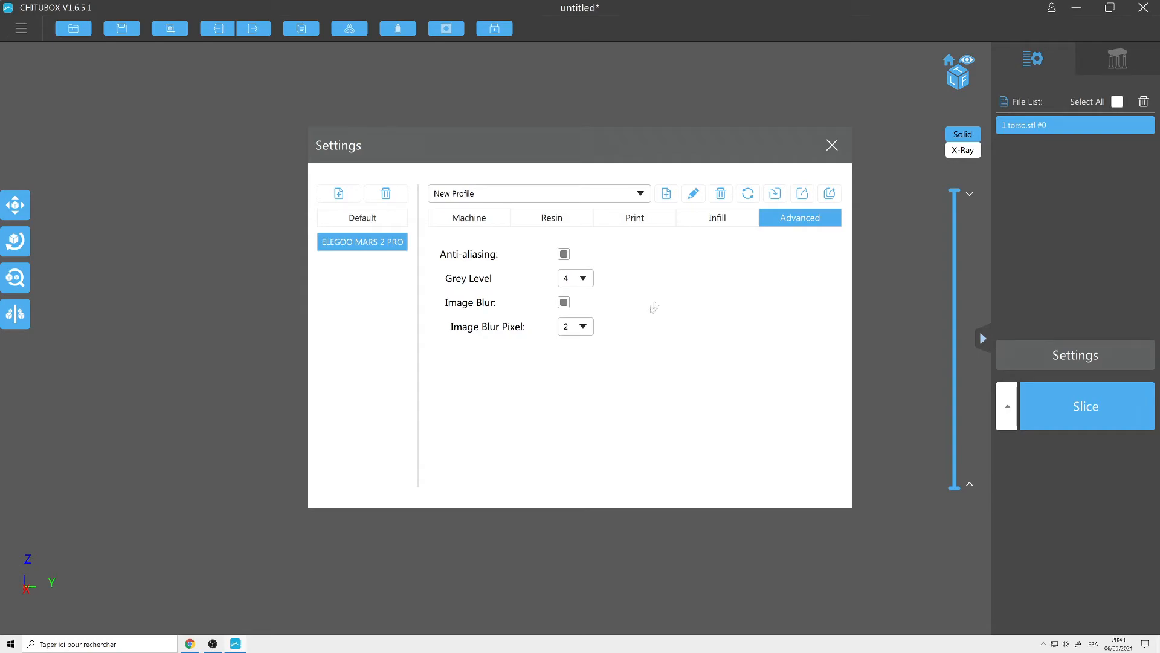
left_click(581, 222)
left_click(637, 225)
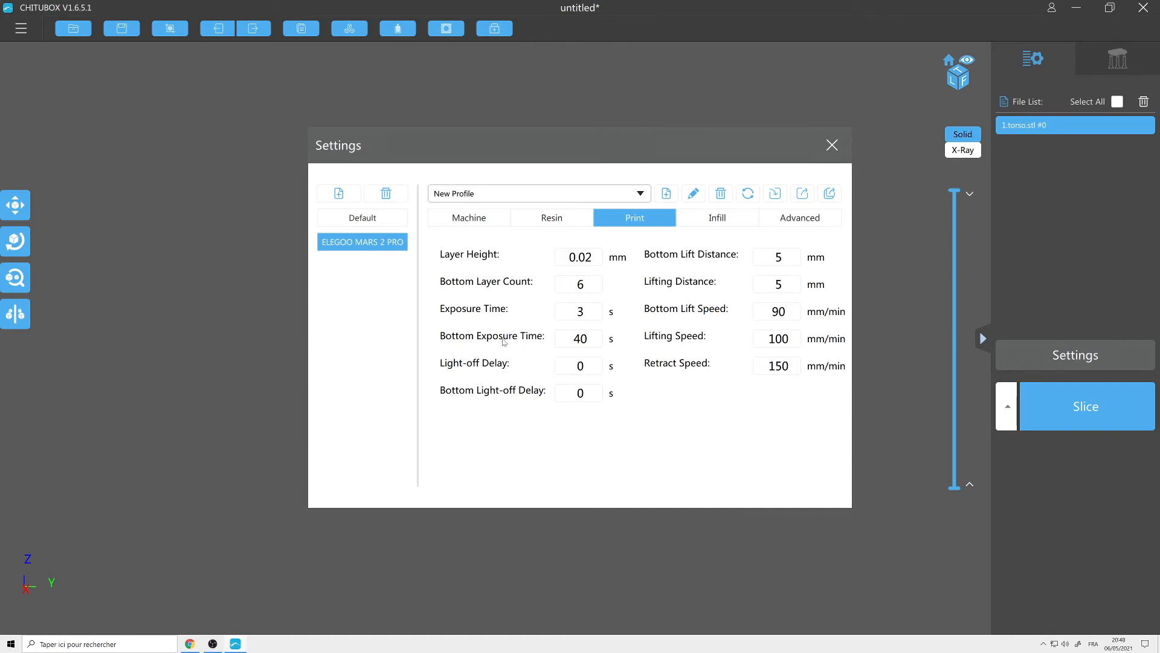
left_click_drag(526, 156, 516, 178)
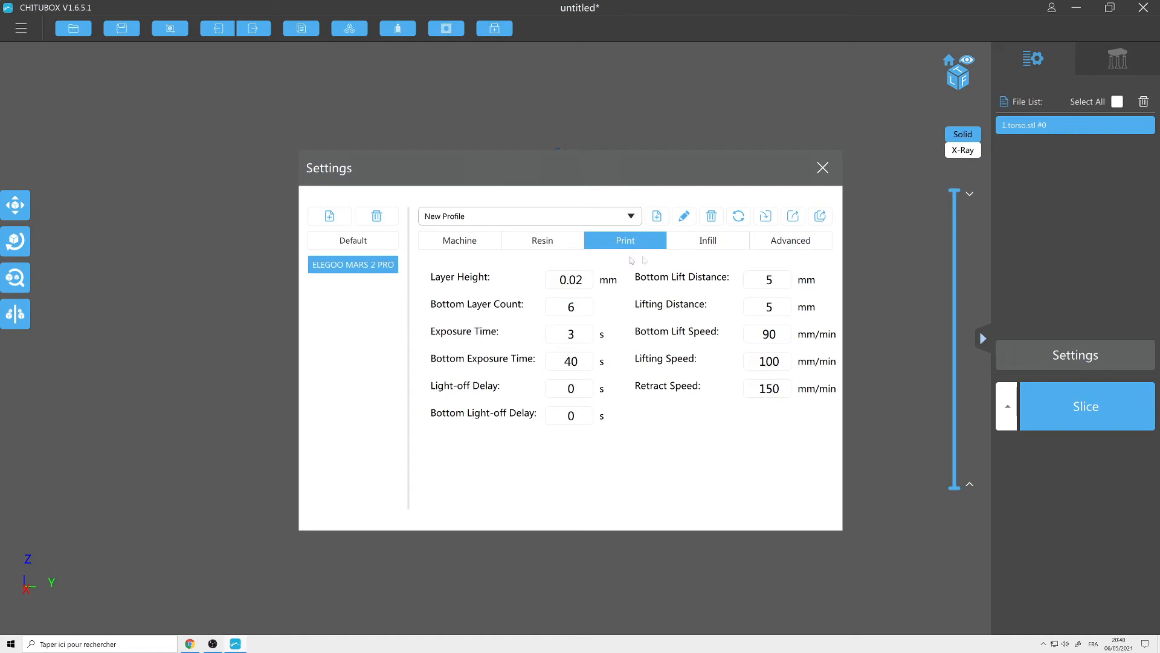
Close the settings and slice the supported torso
left_click(823, 167)
left_click(1100, 407)
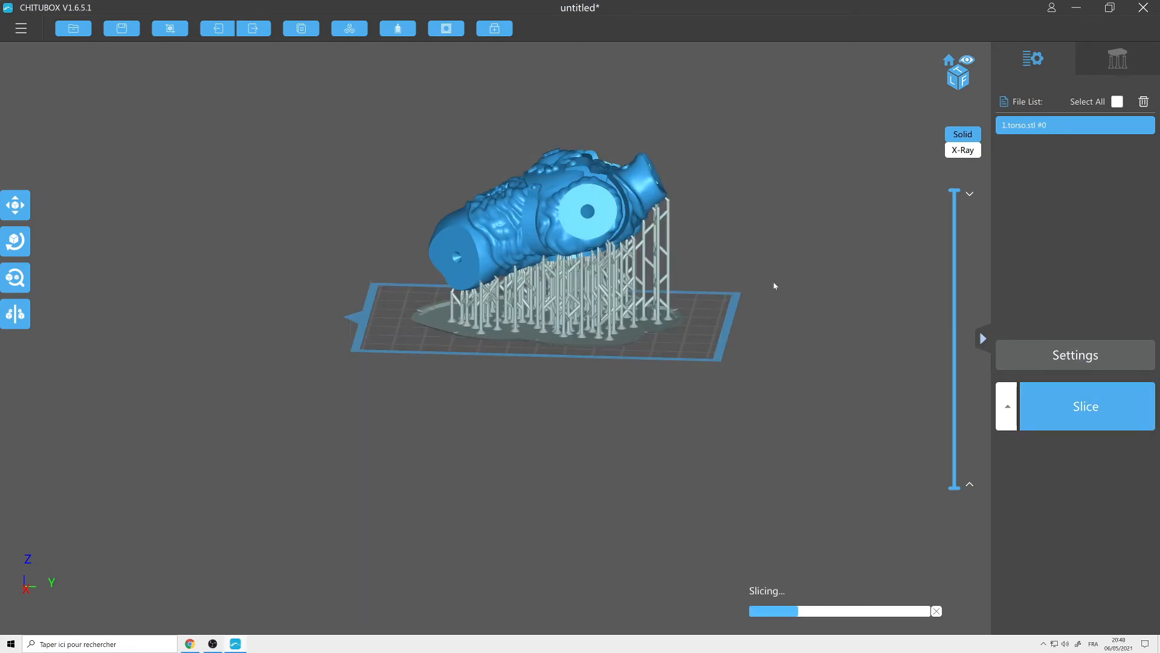